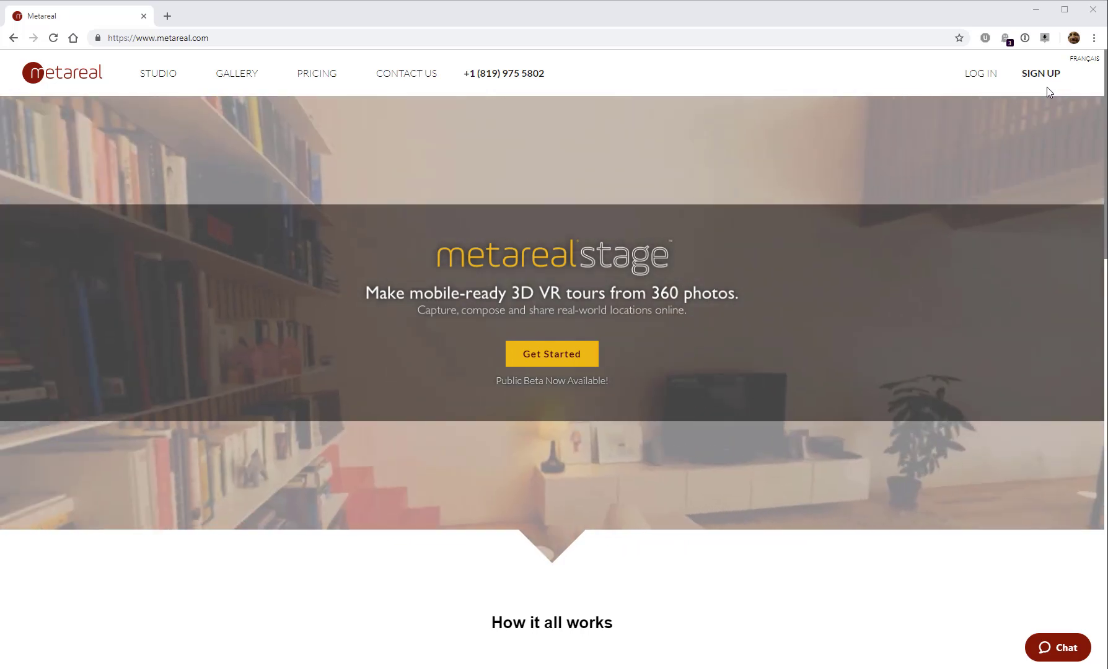
# Step: View the Metareal sign-up form, and log in to the existing account from the home page instead
pyautogui.click(1041, 74)
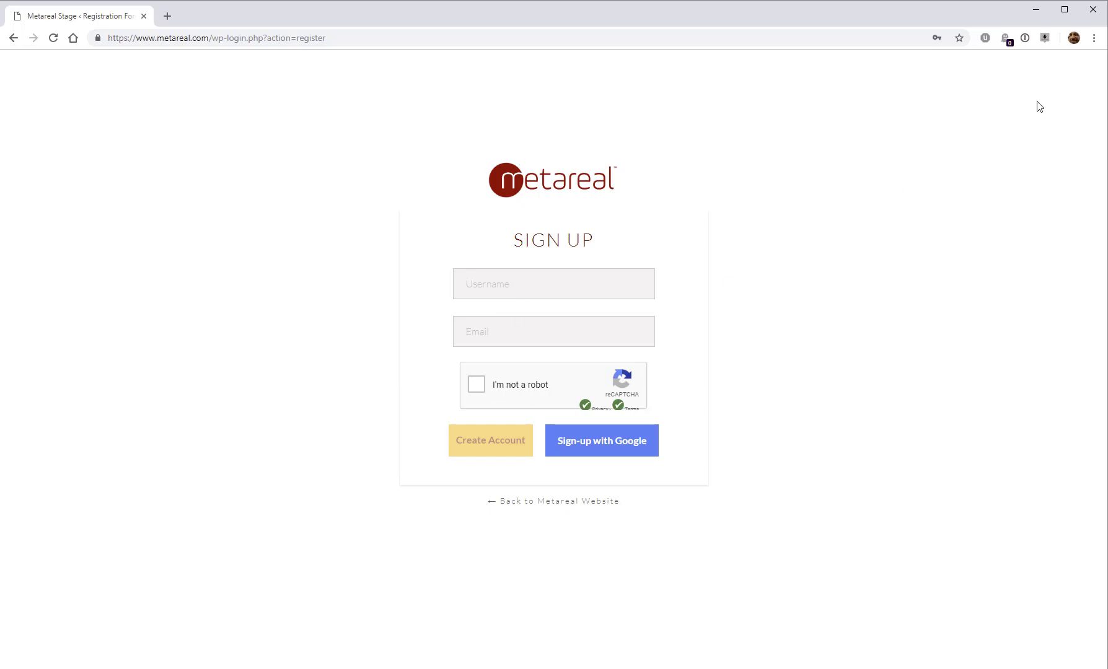
pyautogui.click(13, 39)
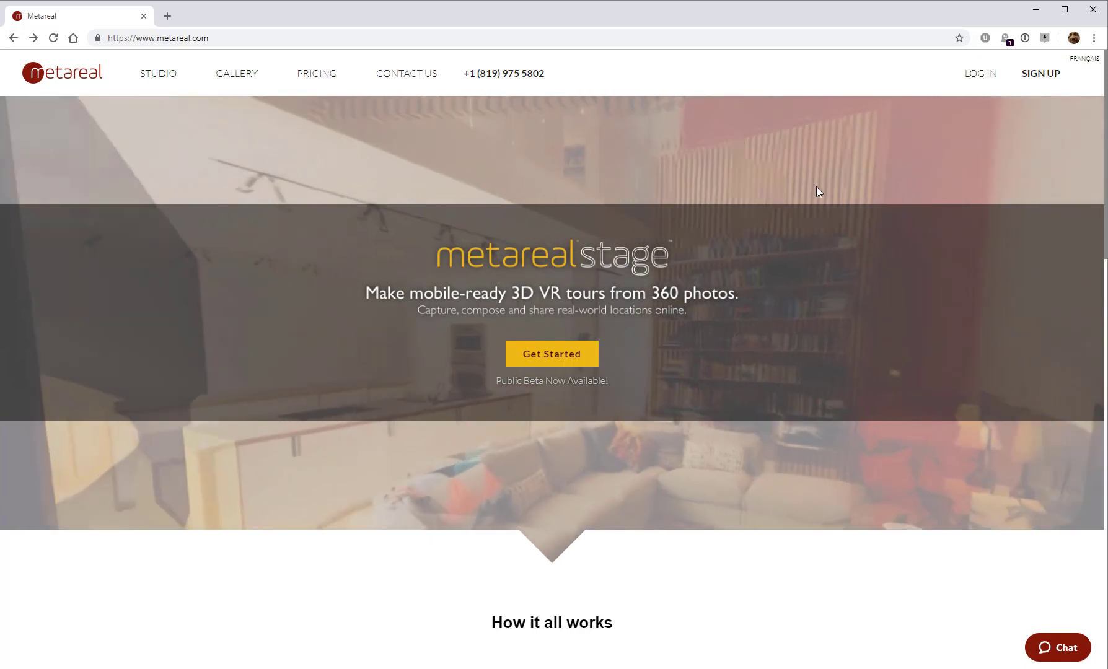
pyautogui.click(978, 77)
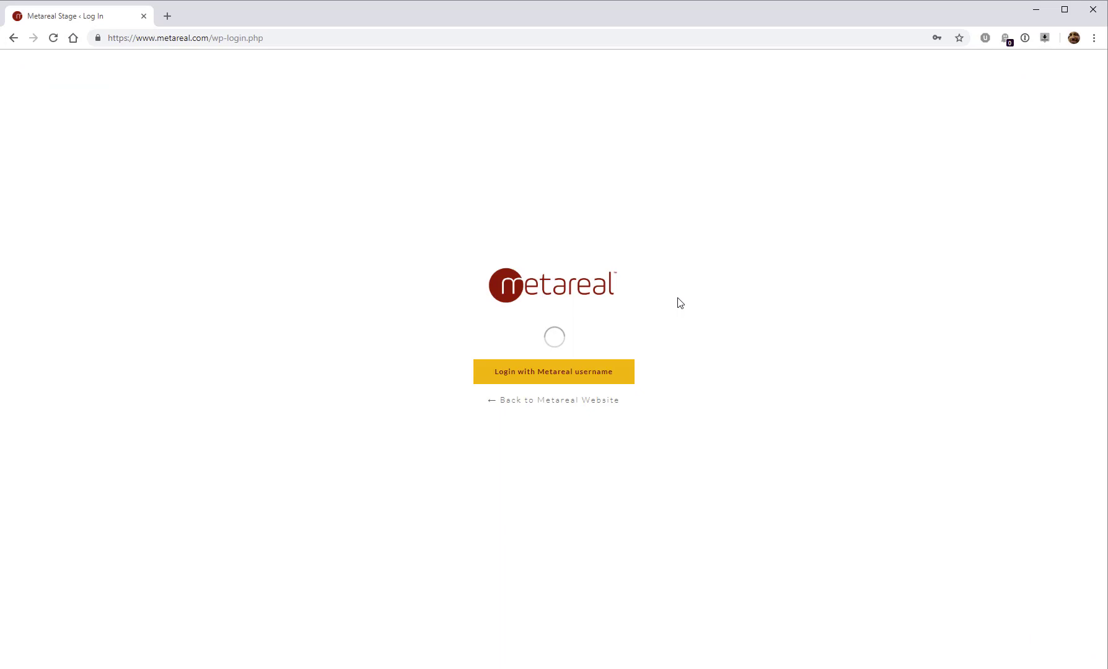
pyautogui.click(576, 336)
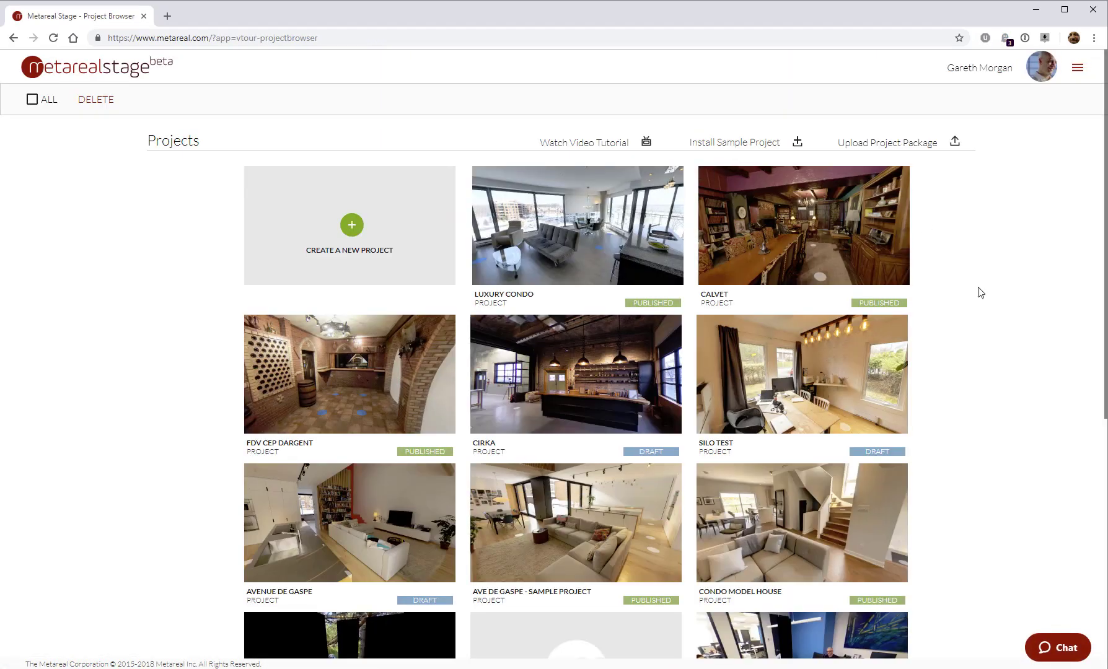
# Step: Look through the list of projects and preview the video tutorial, closing it again
pyautogui.scroll(-7, 981, 331)
pyautogui.scroll(7, 982, 331)
pyautogui.scroll(-7, 984, 332)
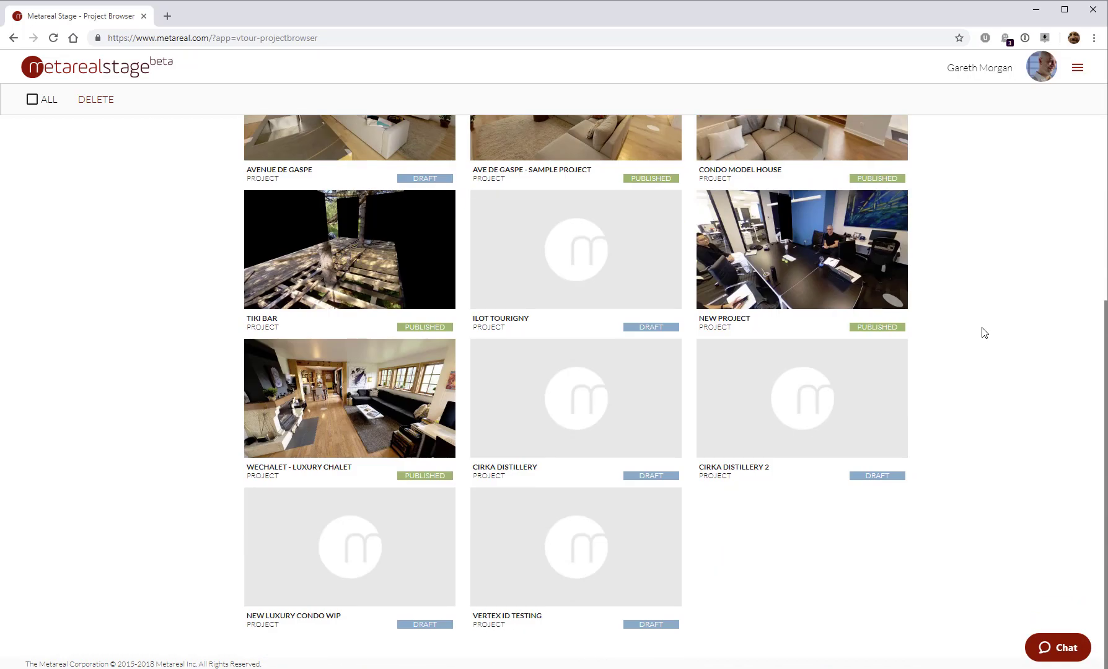
pyautogui.scroll(7, 982, 332)
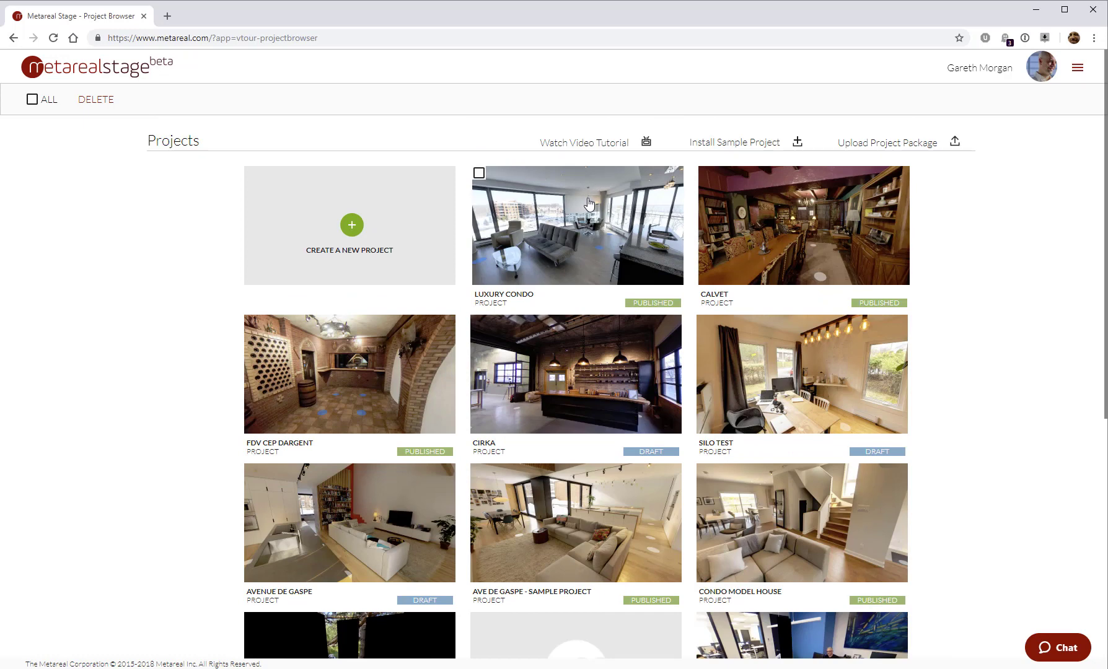
pyautogui.click(598, 143)
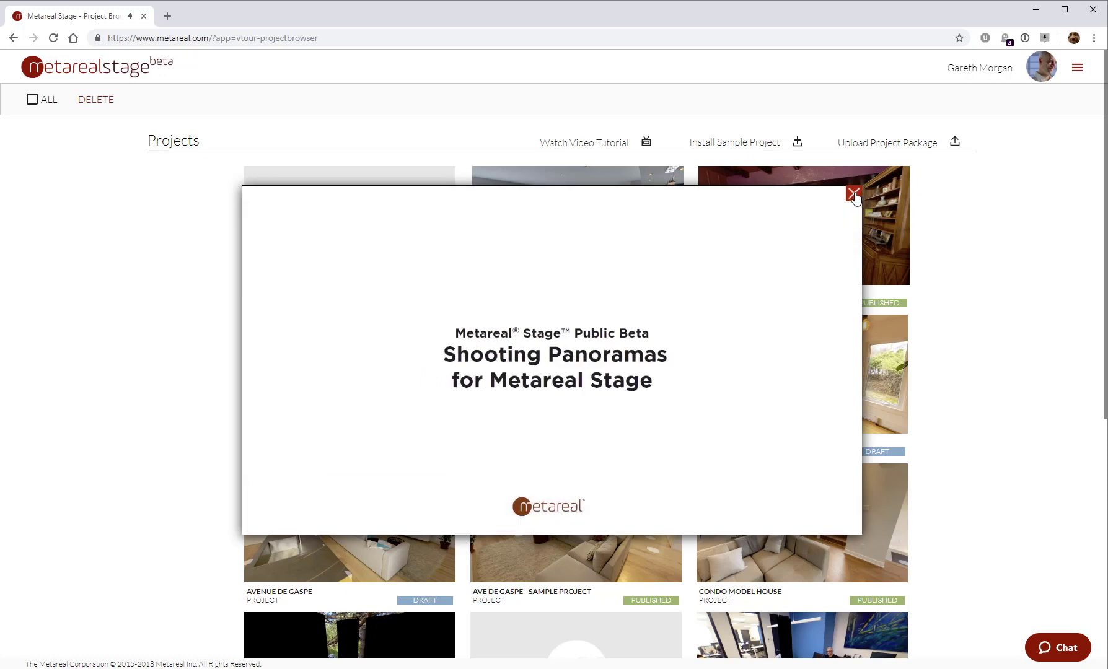
pyautogui.click(853, 195)
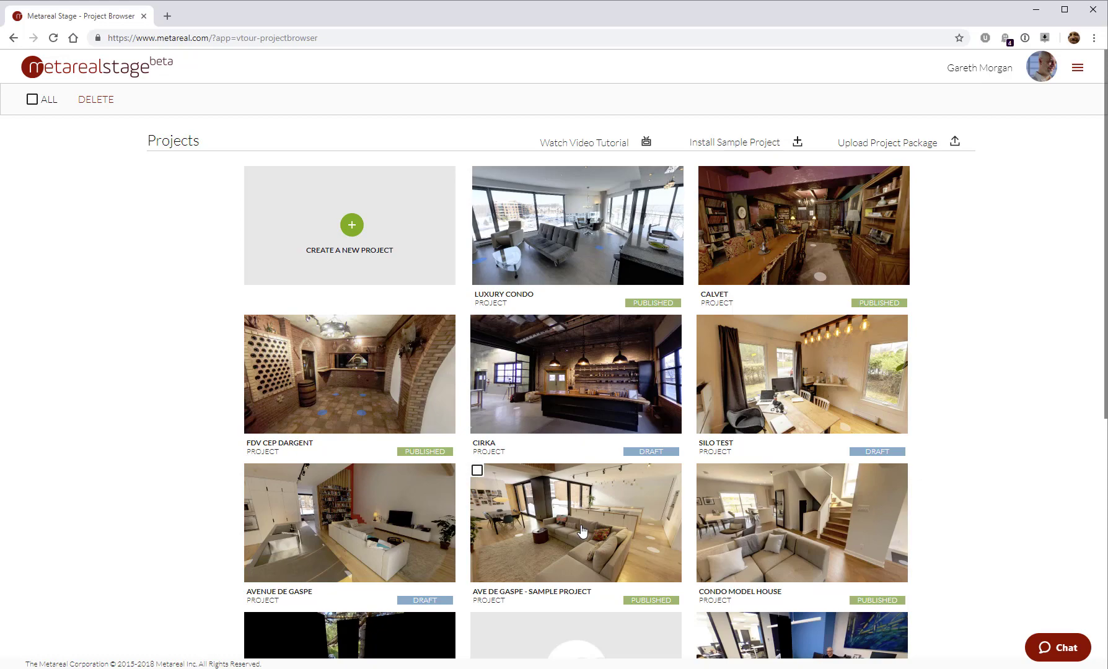
# Step: Reload the project list, open Ave de Gaspe - Sample Project and look over its dashboard
pyautogui.press('F5')
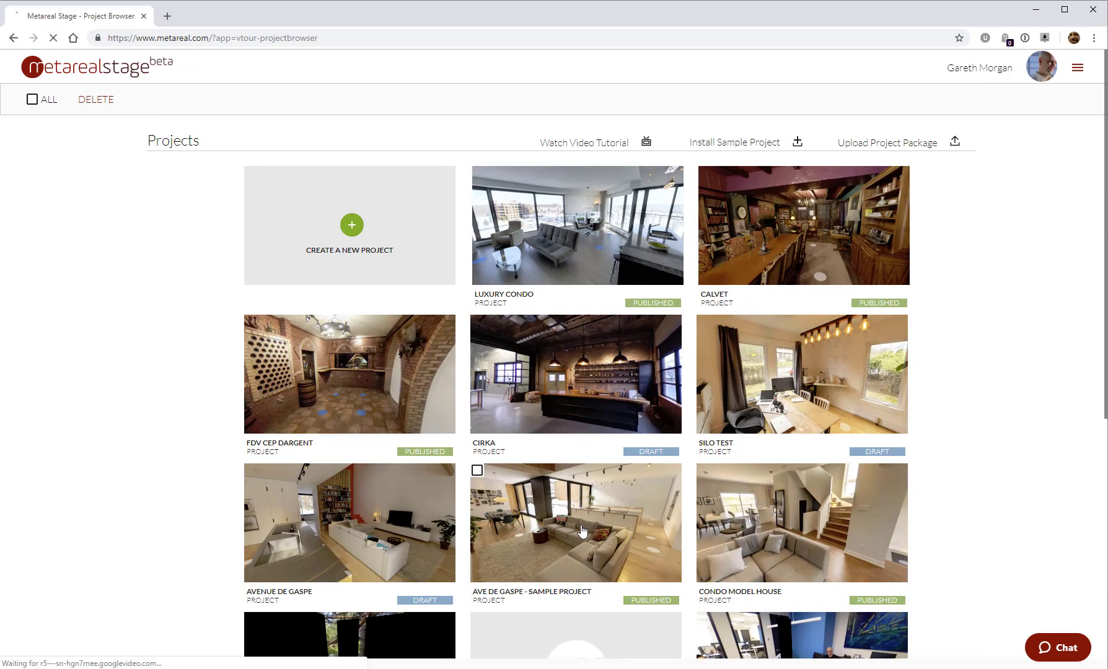
pyautogui.click(581, 531)
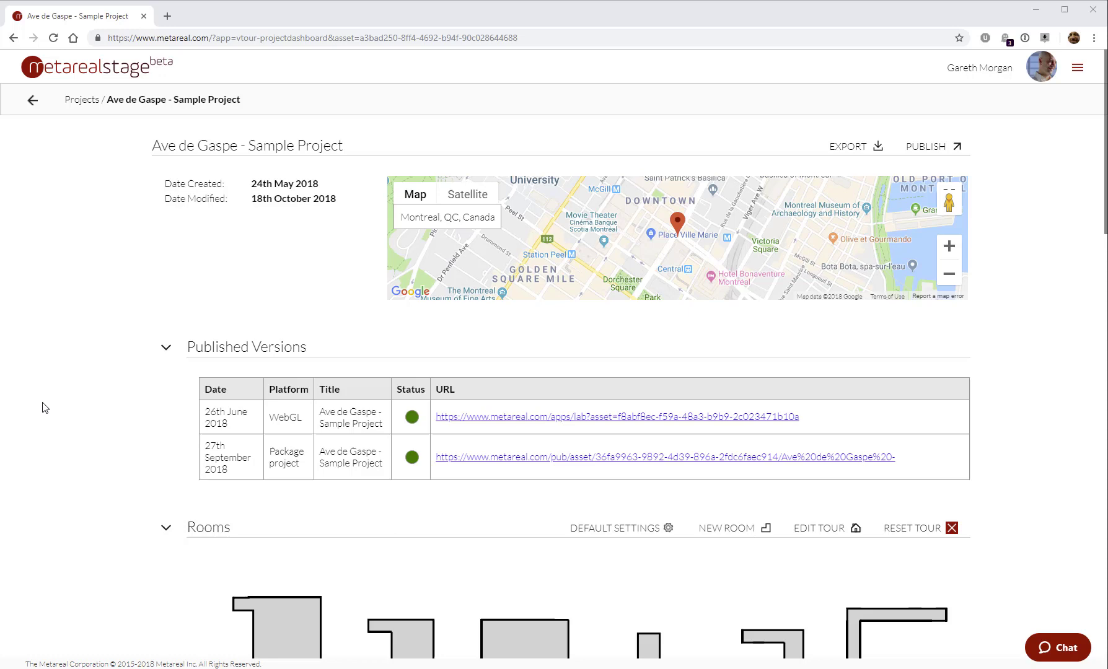
pyautogui.scroll(-10, 45, 407)
pyautogui.scroll(10, 45, 407)
# Step: Collapse the Published Versions, Rooms and Source Images sections of the project dashboard
pyautogui.click(165, 348)
pyautogui.click(165, 393)
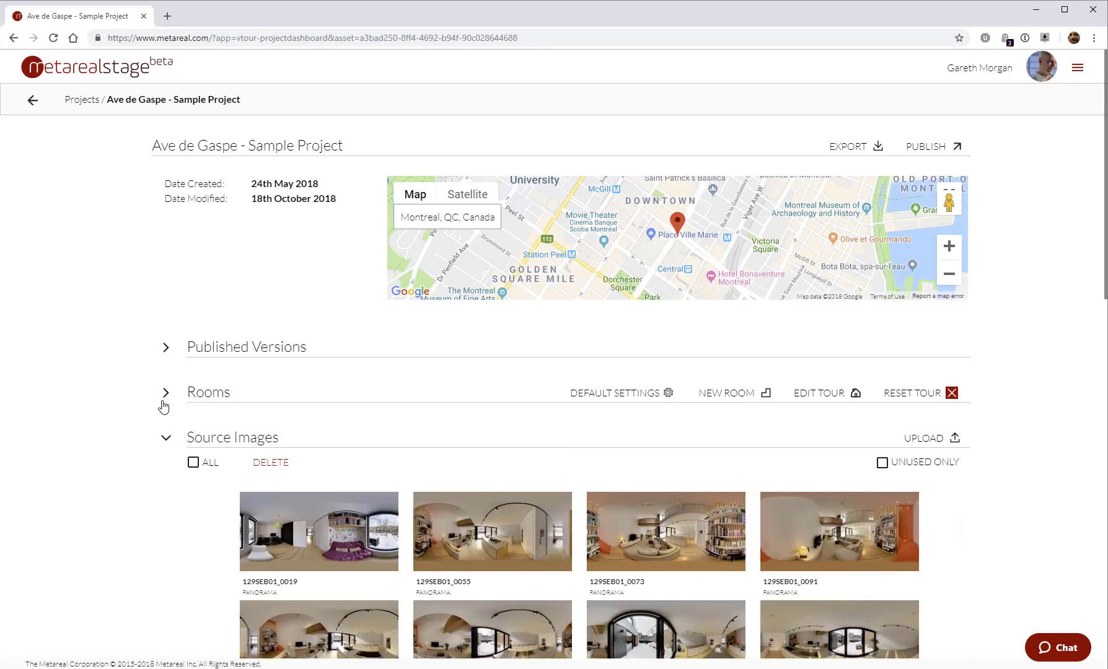
pyautogui.click(166, 438)
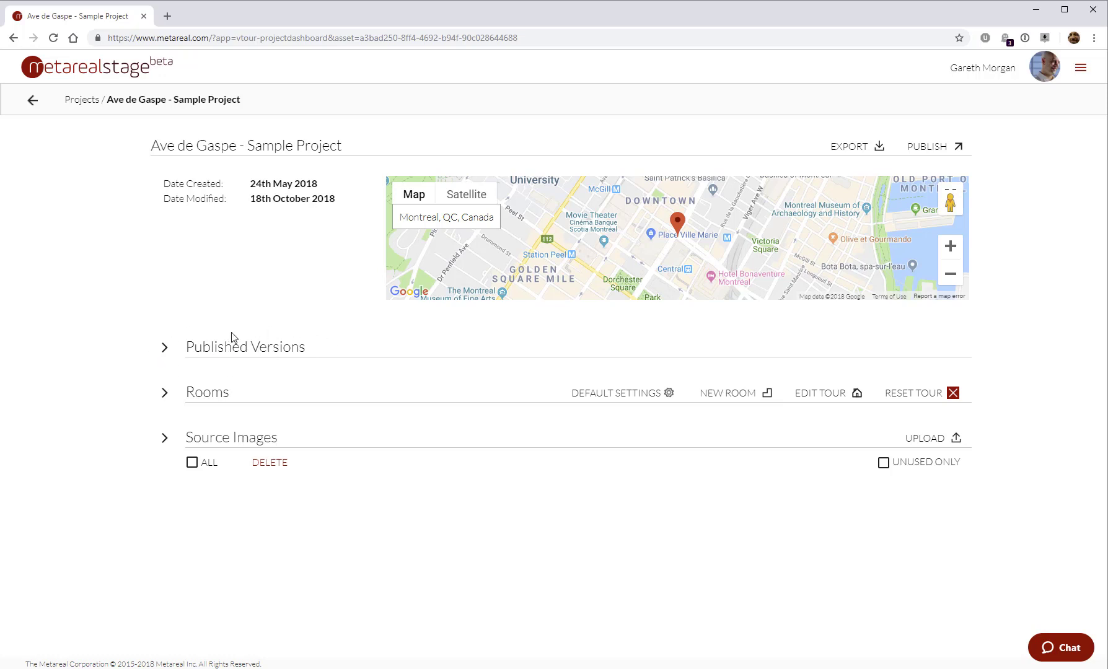
# Step: Expand the Rooms section, delete the small square New Room and collapse the section again
pyautogui.click(165, 393)
pyautogui.scroll(-4, 135, 420)
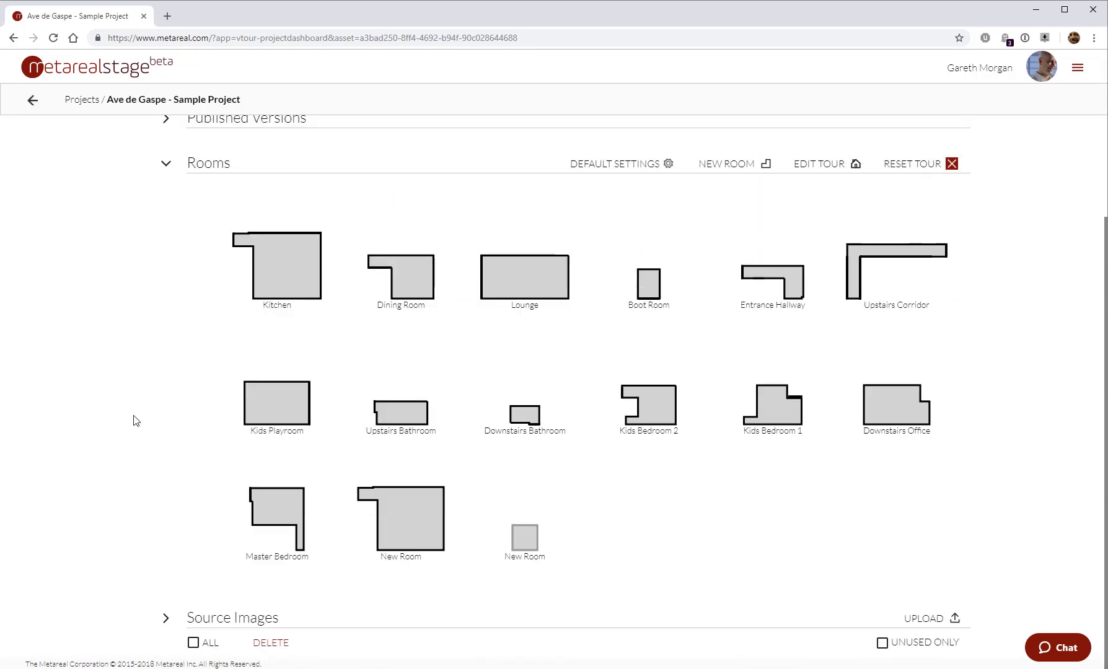
pyautogui.moveTo(547, 561)
pyautogui.click(579, 456)
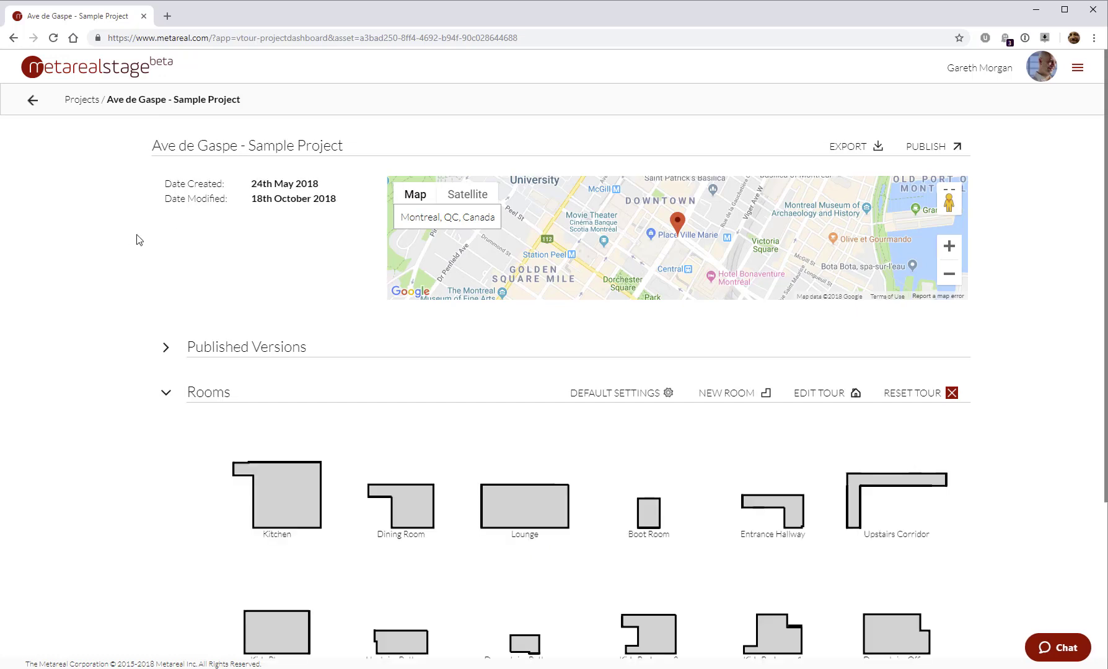
pyautogui.click(165, 395)
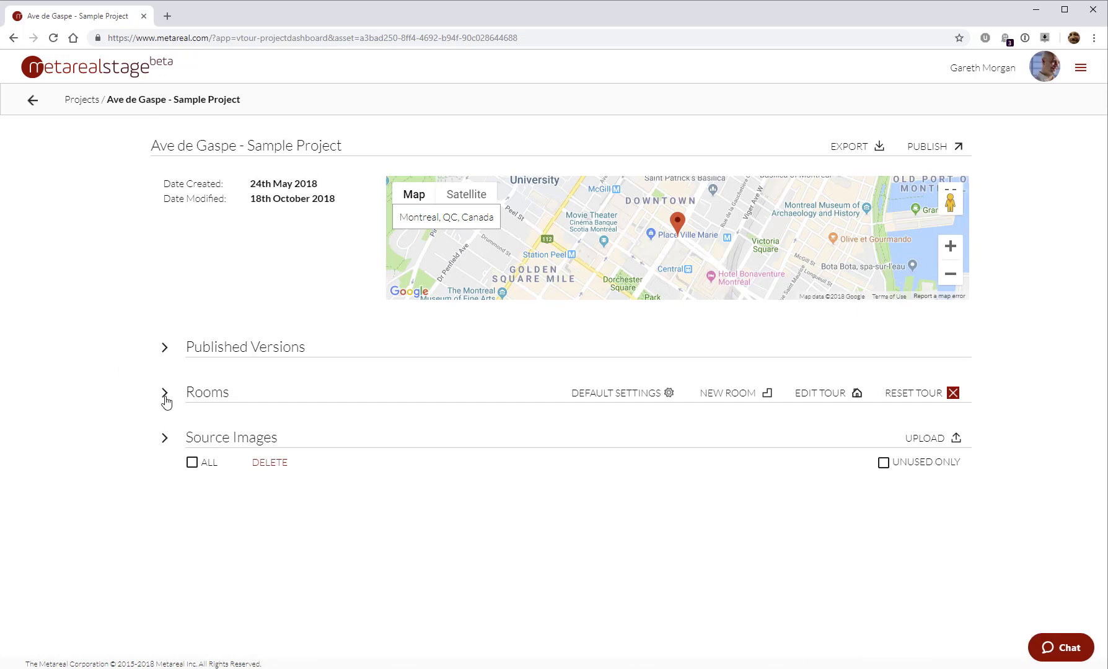
# Step: Expand the Source Images section and look through all of the project's panoramas
pyautogui.click(165, 438)
pyautogui.scroll(-1, 111, 440)
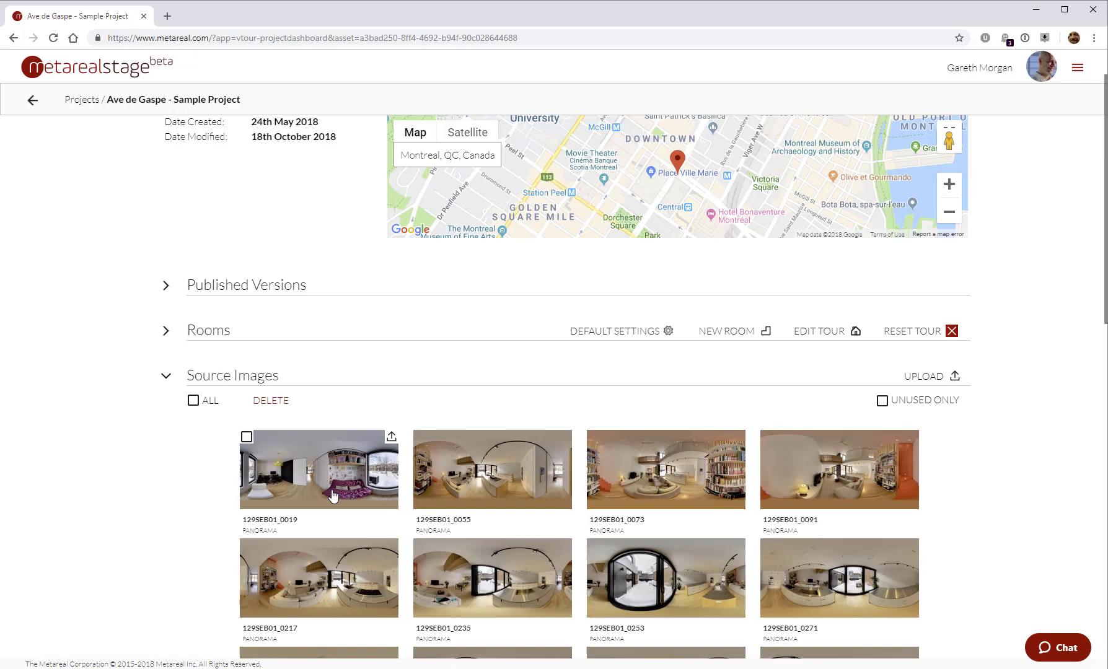
pyautogui.scroll(-20, 911, 513)
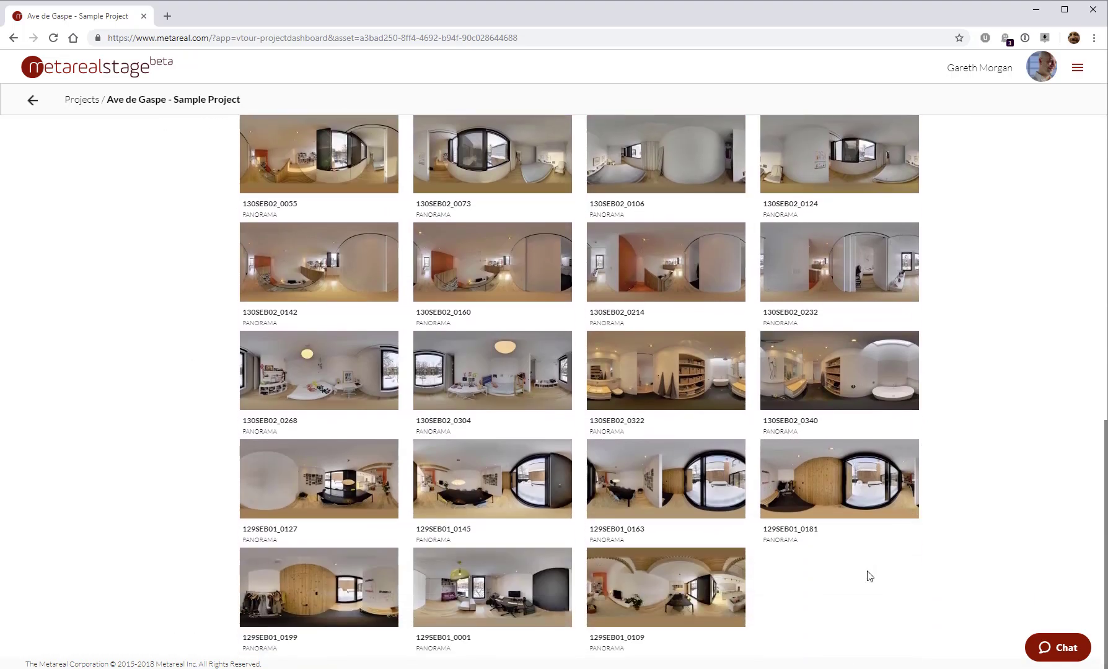
pyautogui.scroll(20, 866, 576)
pyautogui.scroll(-10, 867, 576)
pyautogui.scroll(15, 866, 576)
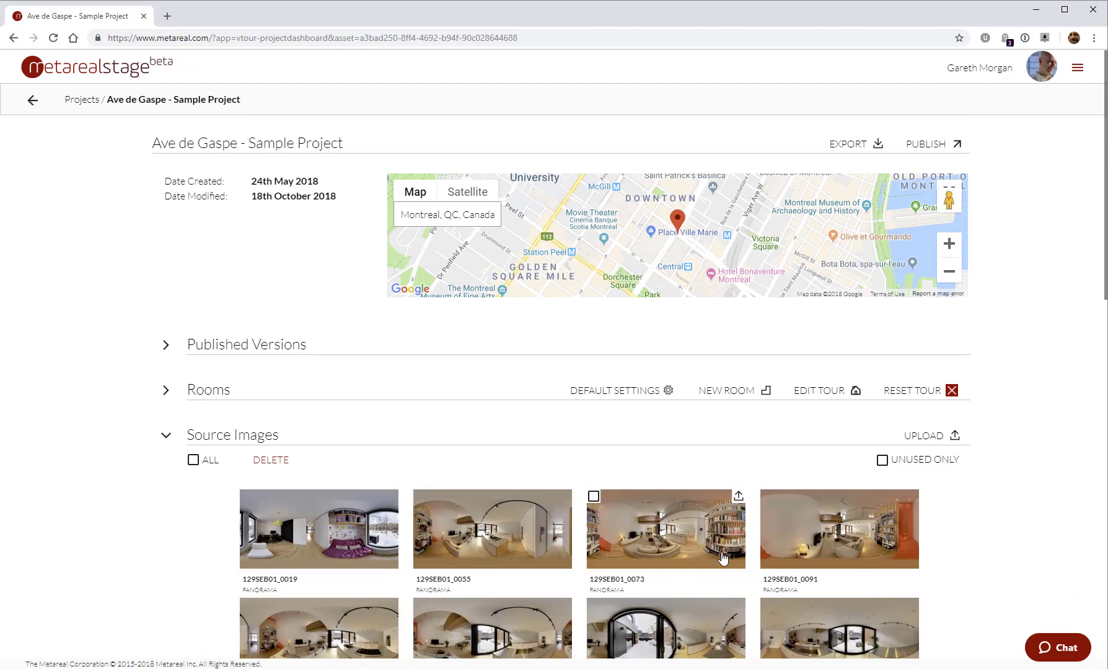
pyautogui.click(166, 440)
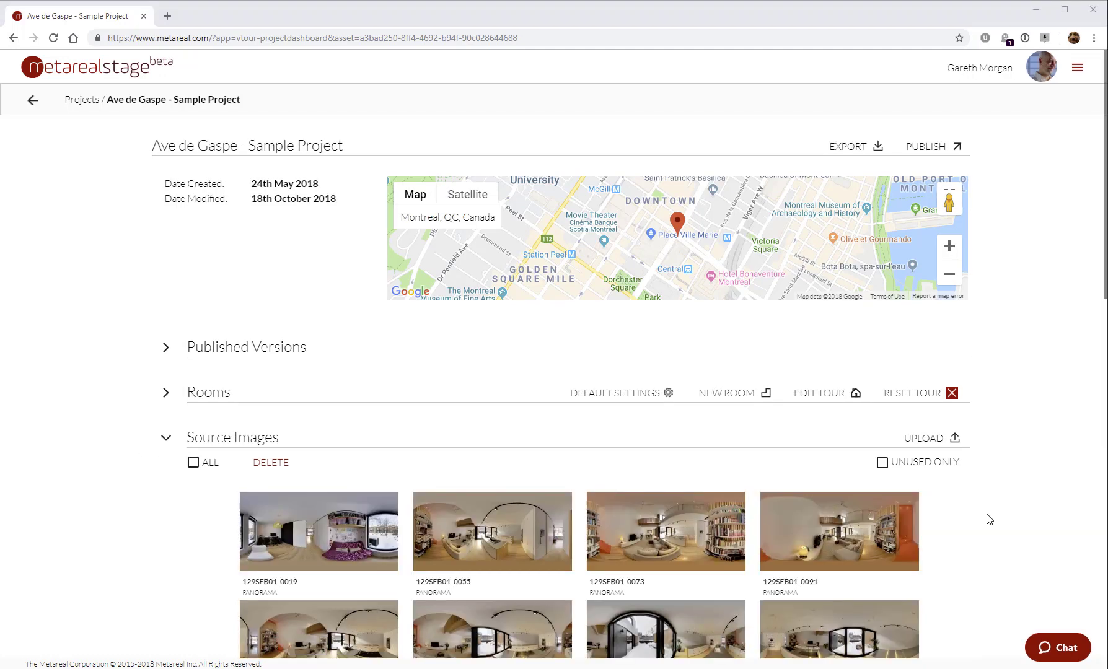
pyautogui.scroll(-3, 989, 519)
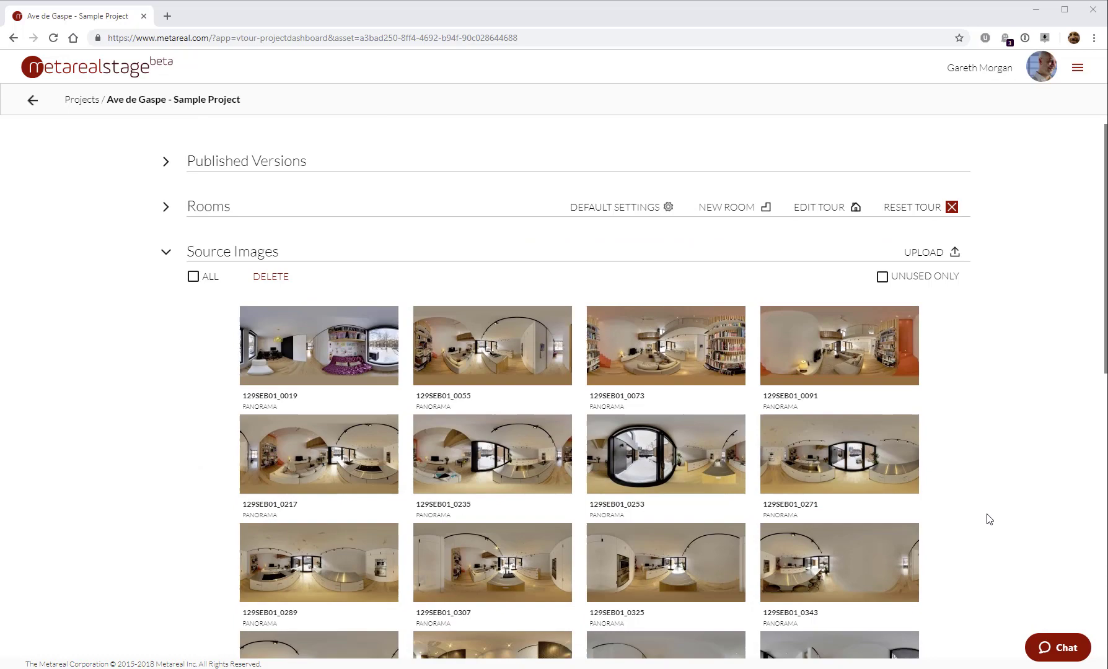
pyautogui.scroll(-15, 303, 358)
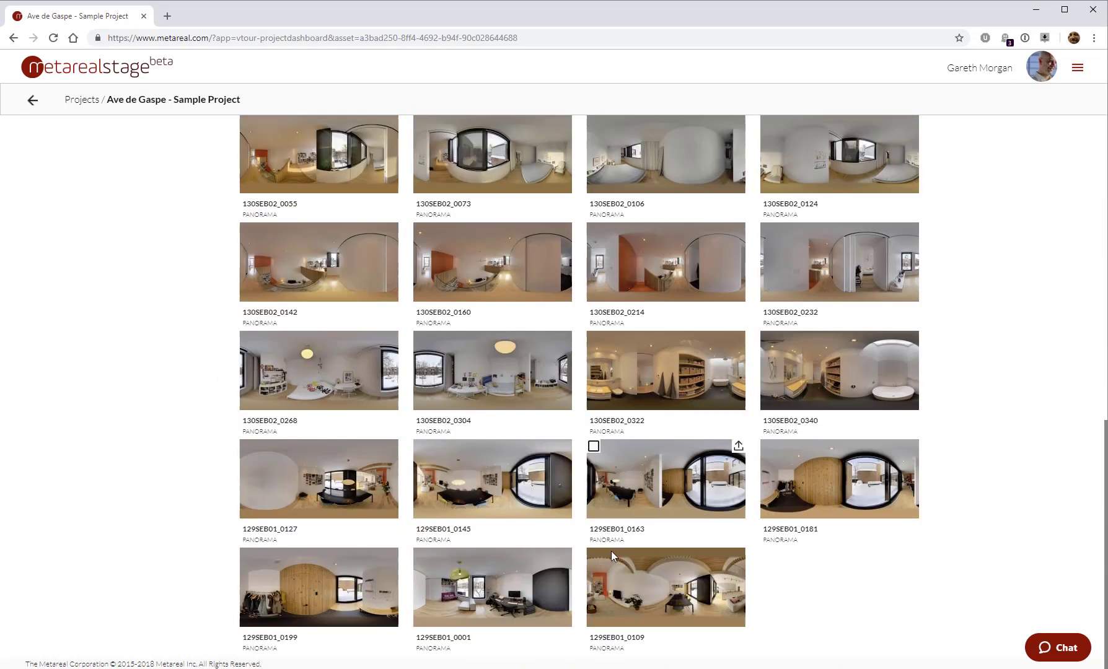
# Step: Select all of the source images and clear the selection again
pyautogui.scroll(20, 400, 474)
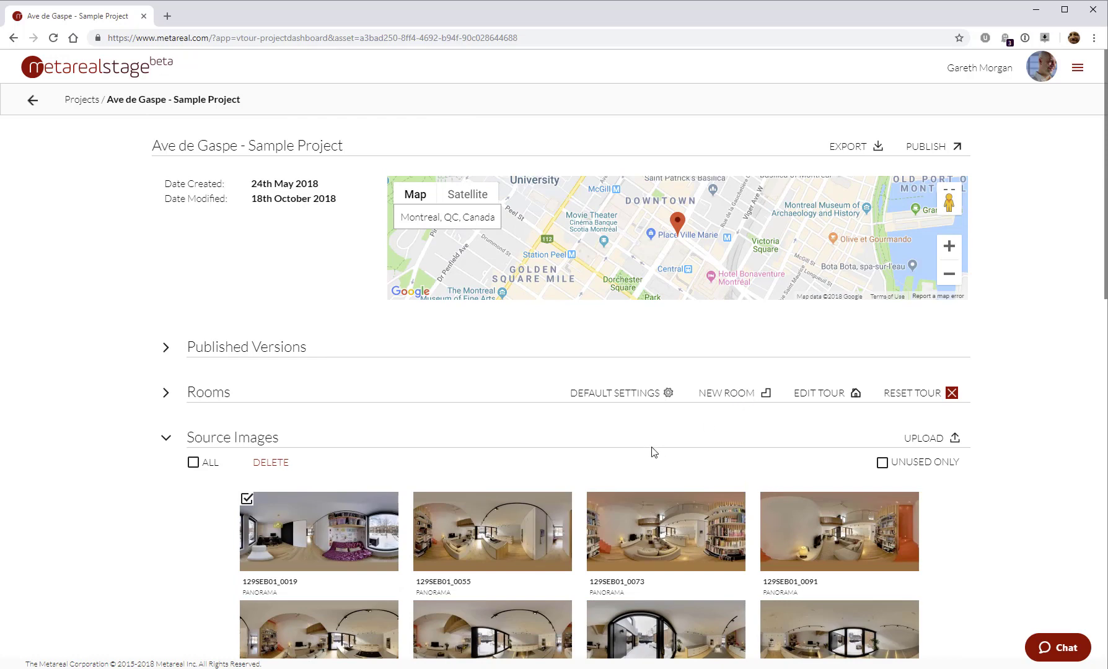
pyautogui.click(193, 462)
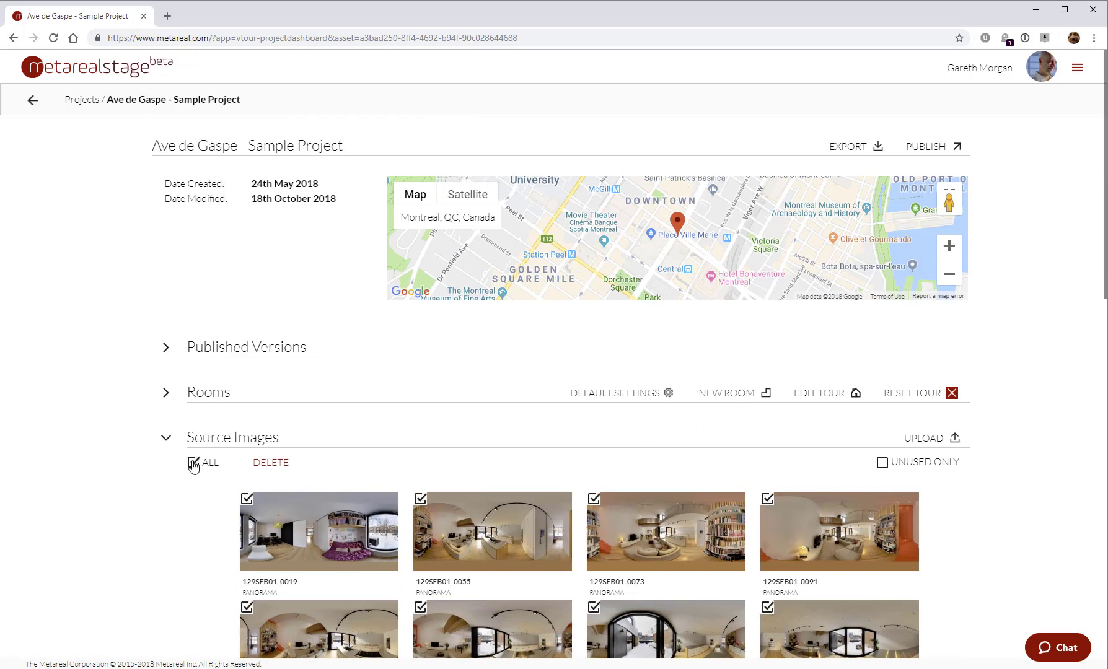
pyautogui.click(193, 462)
# Step: Expand the Rooms section and open the Downstairs Office room in its editor, comparing it with the project dashboard
pyautogui.click(165, 393)
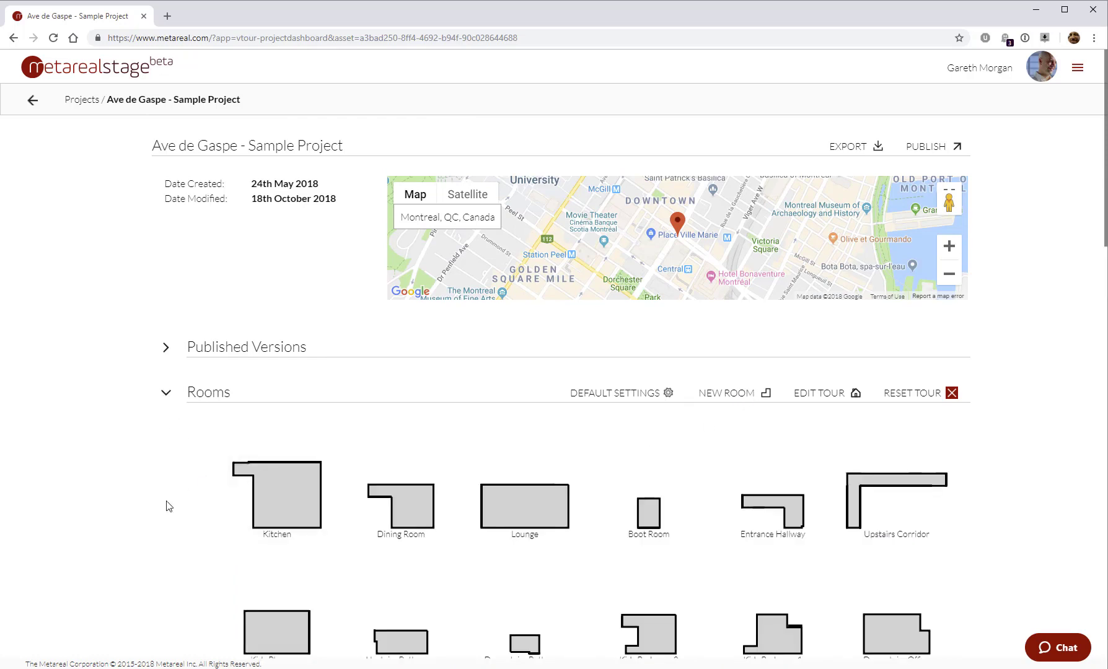
pyautogui.scroll(-4, 167, 506)
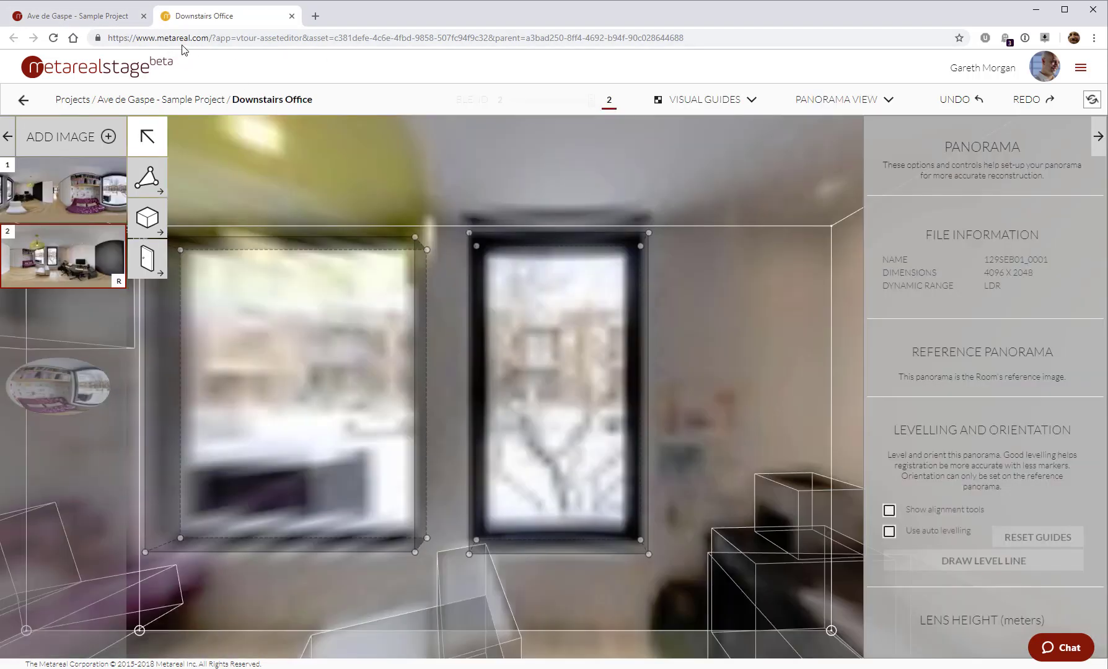
pyautogui.click(95, 19)
pyautogui.click(223, 17)
pyautogui.click(105, 16)
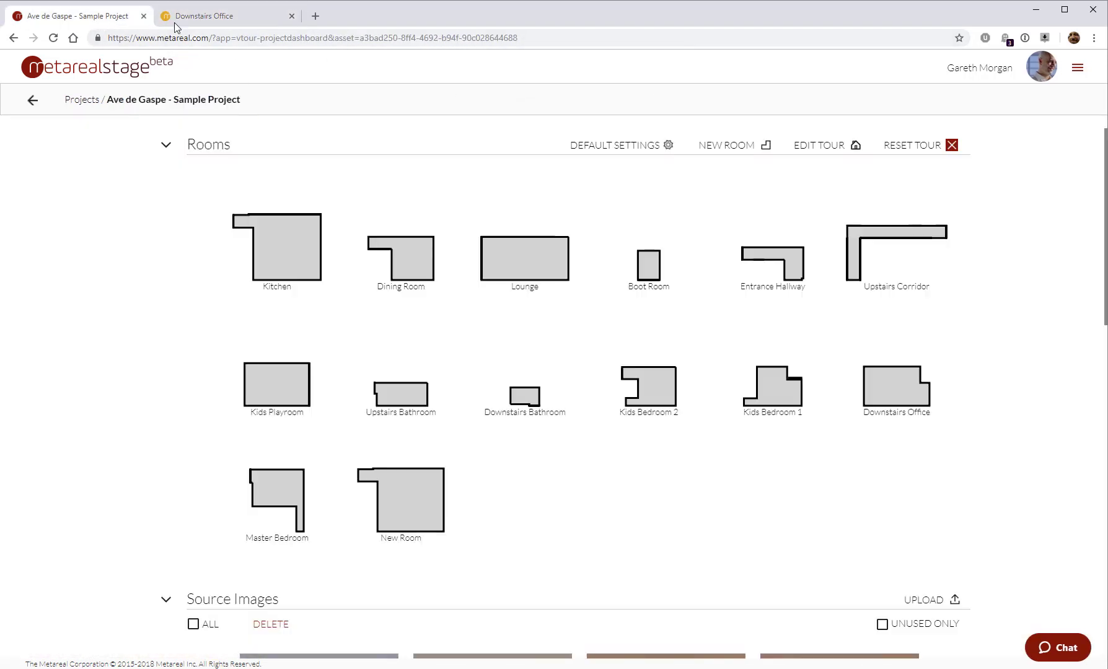
pyautogui.click(223, 17)
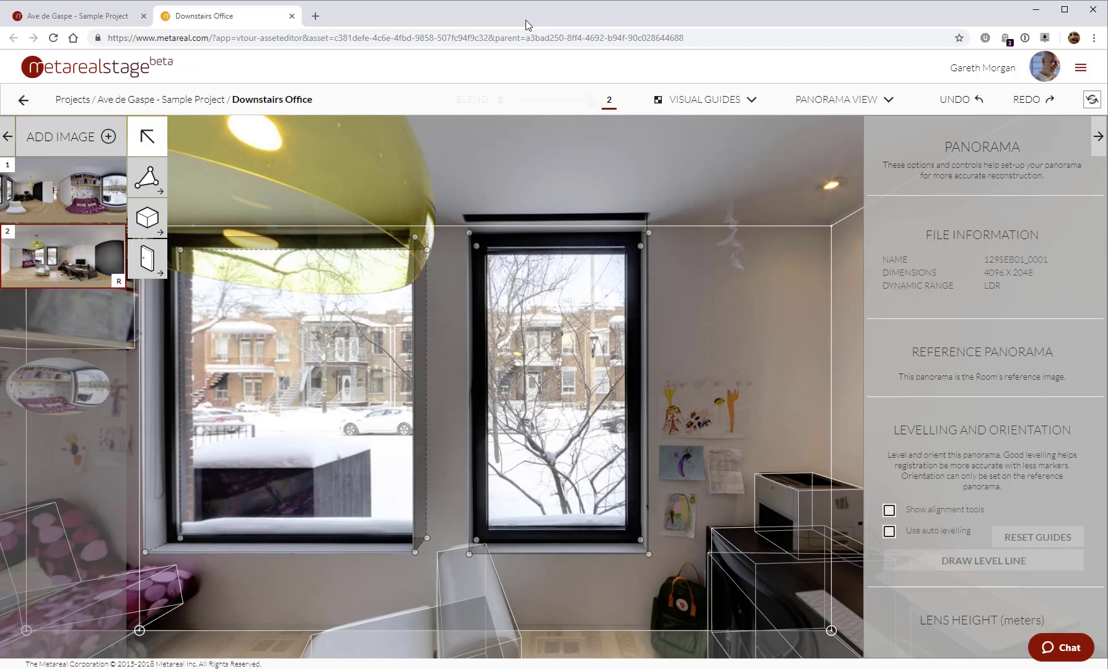
# Step: Return to the Ave de Gaspe - Sample Project dashboard and collapse its Rooms section
pyautogui.click(90, 19)
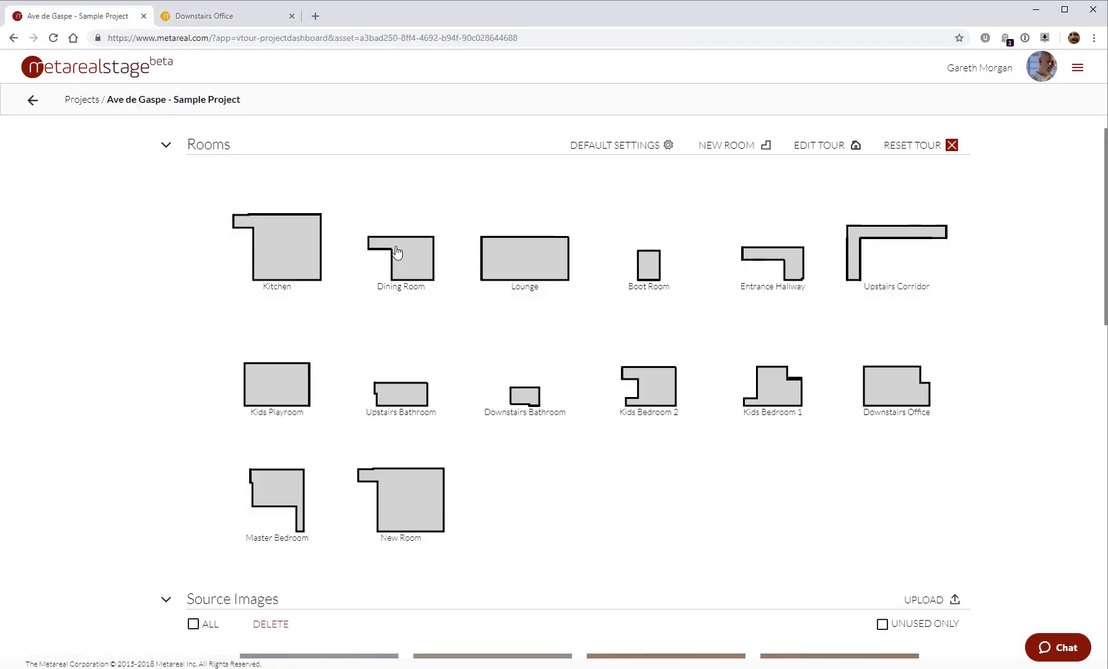
pyautogui.scroll(1, 317, 277)
pyautogui.click(166, 207)
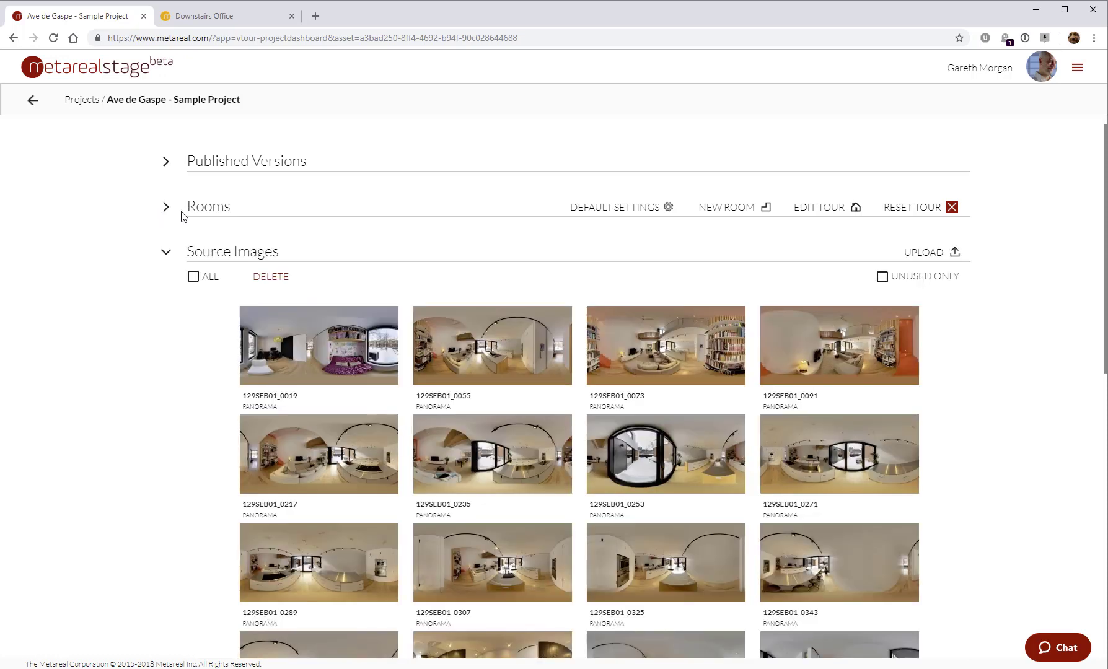
pyautogui.scroll(1, 265, 294)
pyautogui.scroll(1, 644, 359)
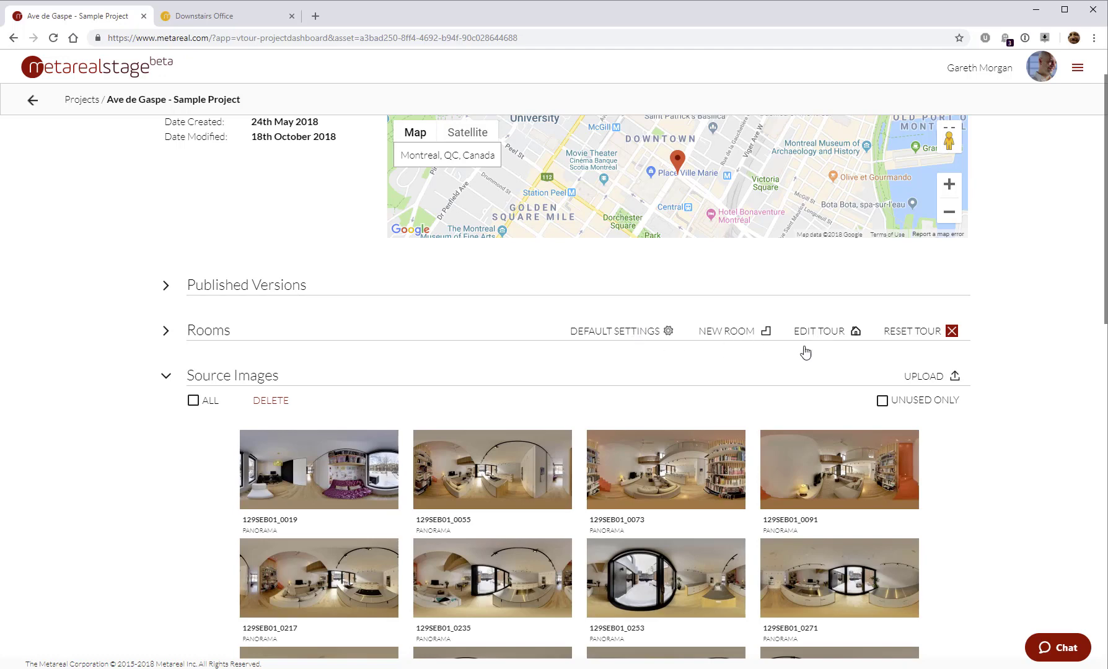
# Step: Open the default project settings and switch the units to US Imperial and back to Metric
pyautogui.click(624, 336)
pyautogui.click(408, 305)
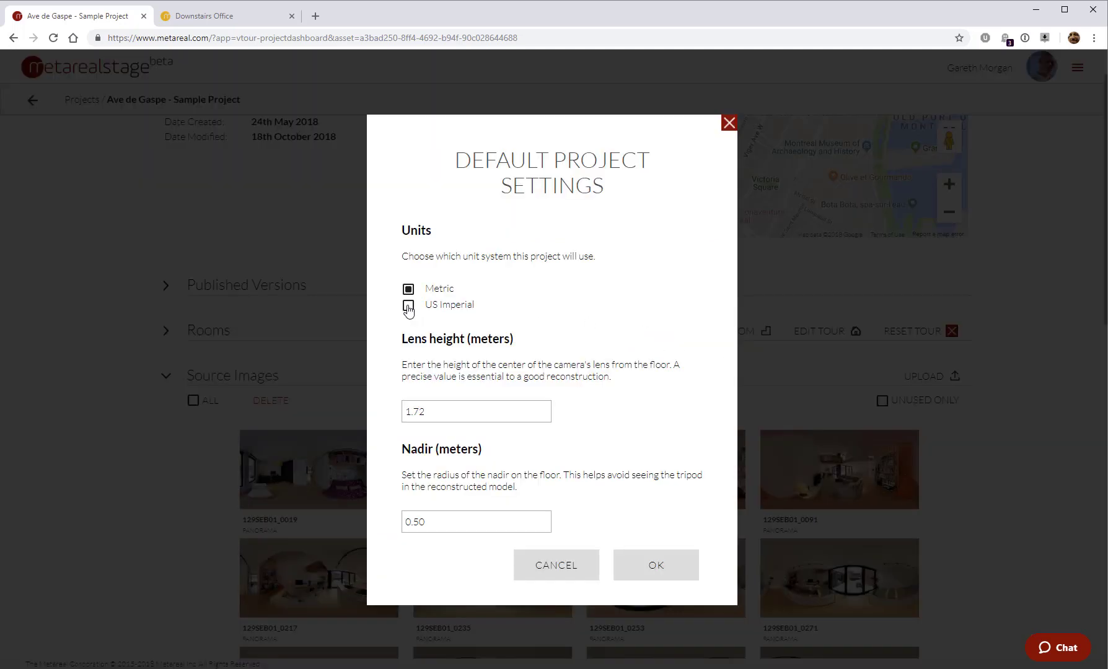
pyautogui.click(408, 290)
pyautogui.click(408, 305)
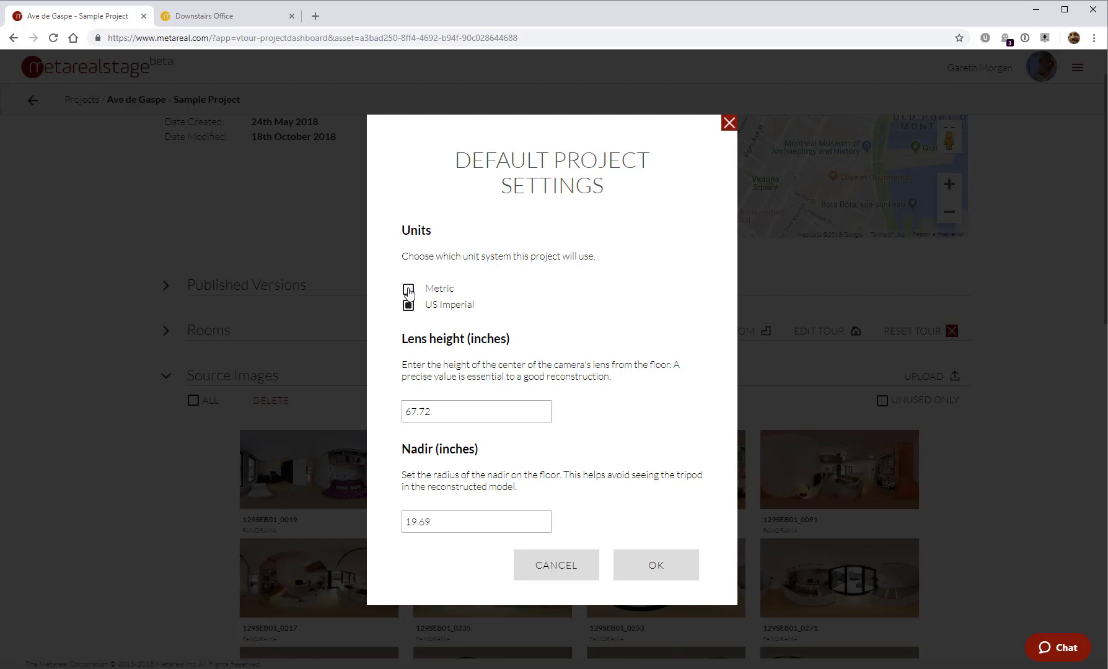
pyautogui.click(408, 289)
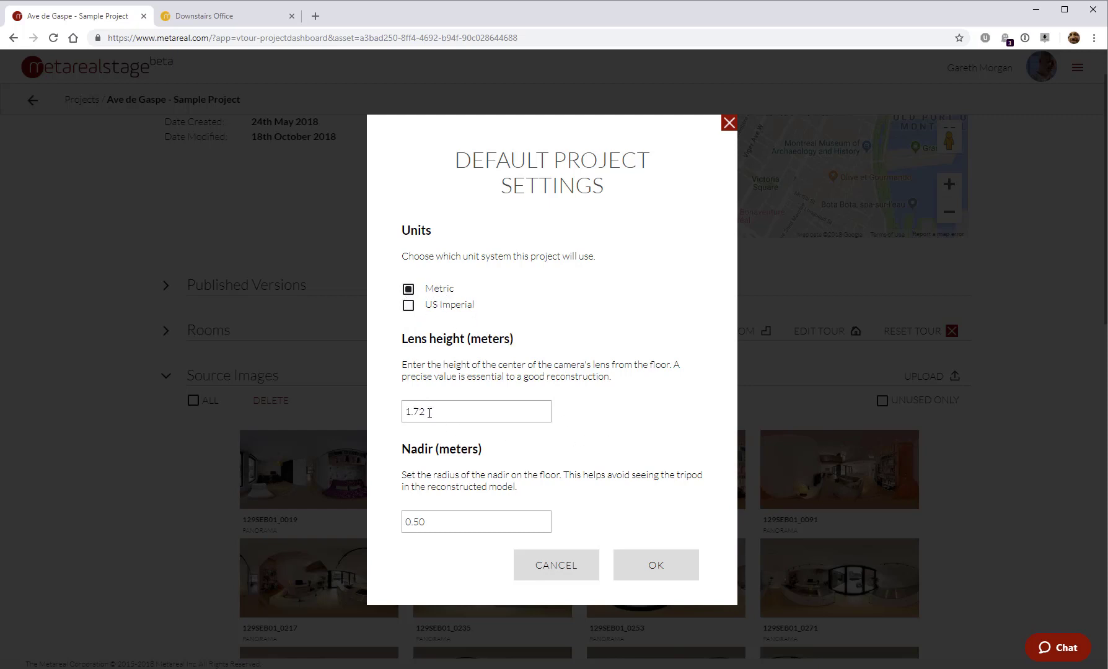
# Step: Review the lens height and nadir radius in the default project settings and cancel the dialog
pyautogui.moveTo(429, 412); pyautogui.dragTo(394, 415)
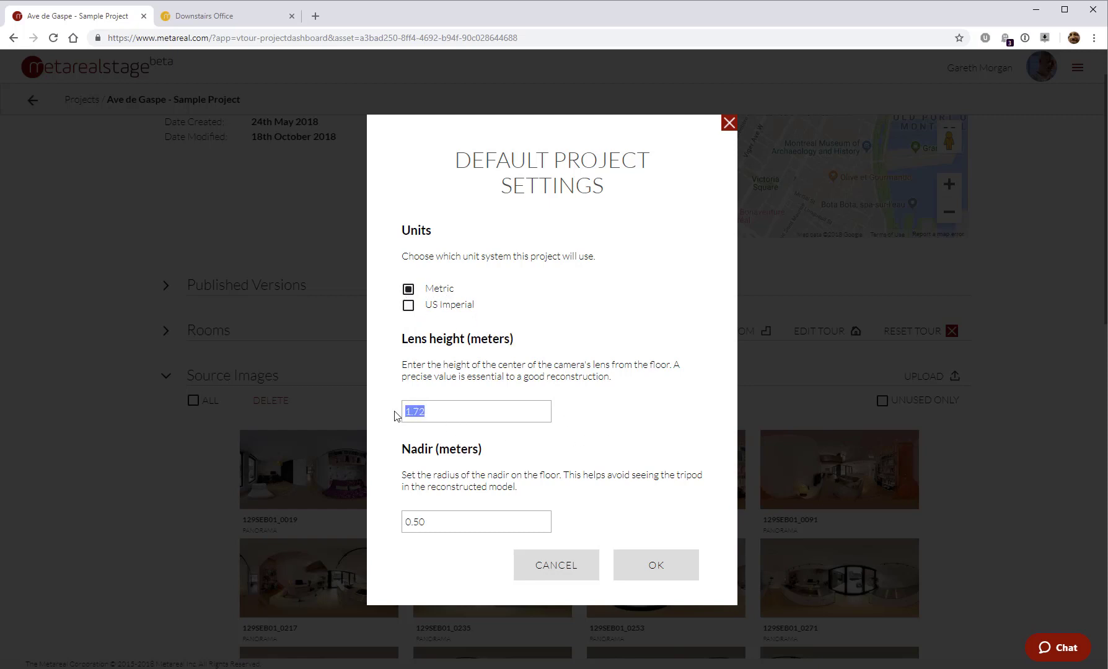
pyautogui.click(440, 412)
pyautogui.moveTo(438, 414); pyautogui.dragTo(389, 413)
pyautogui.moveTo(406, 525); pyautogui.dragTo(439, 525)
pyautogui.click(559, 565)
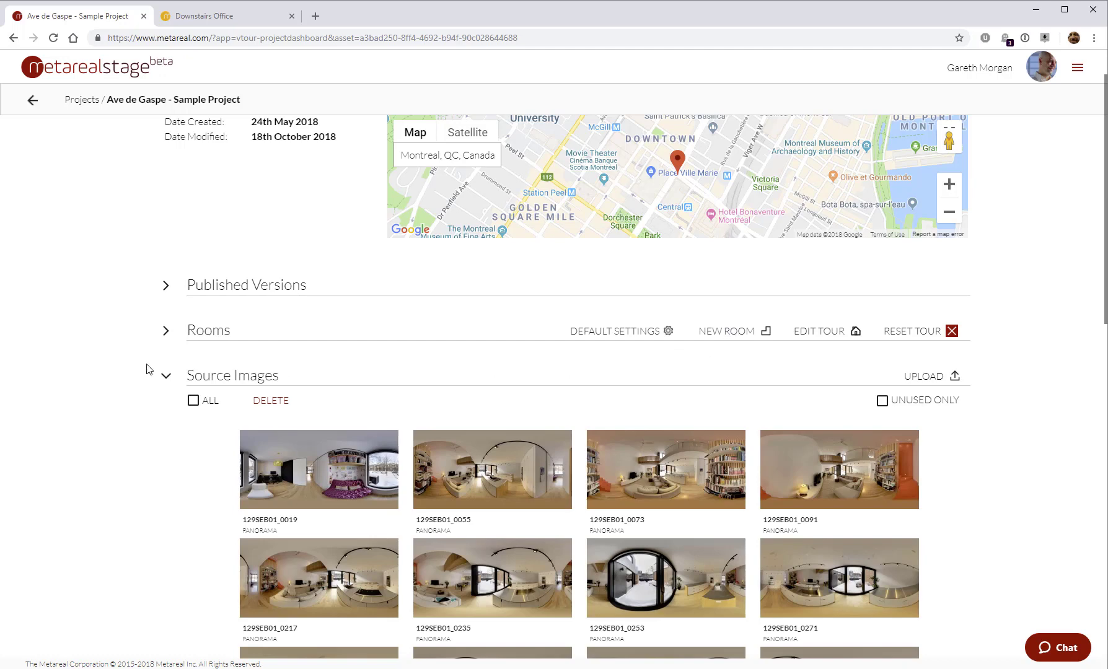
# Step: Look over the dashboard's room list, collapse it again and switch to the Downstairs Office room editor
pyautogui.click(166, 331)
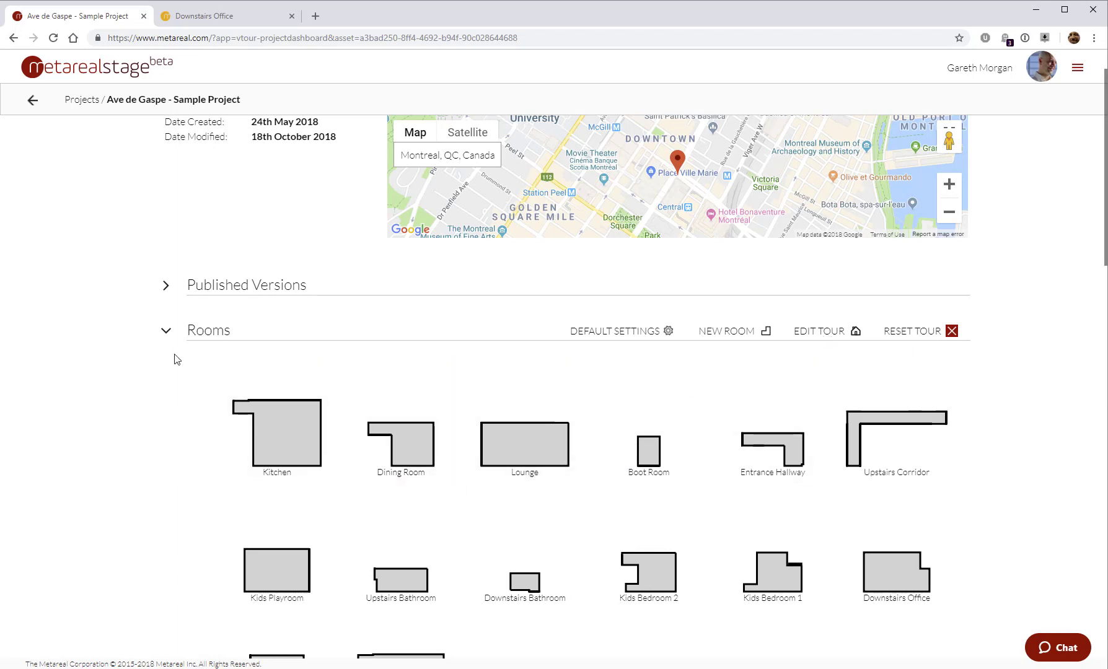
pyautogui.click(165, 332)
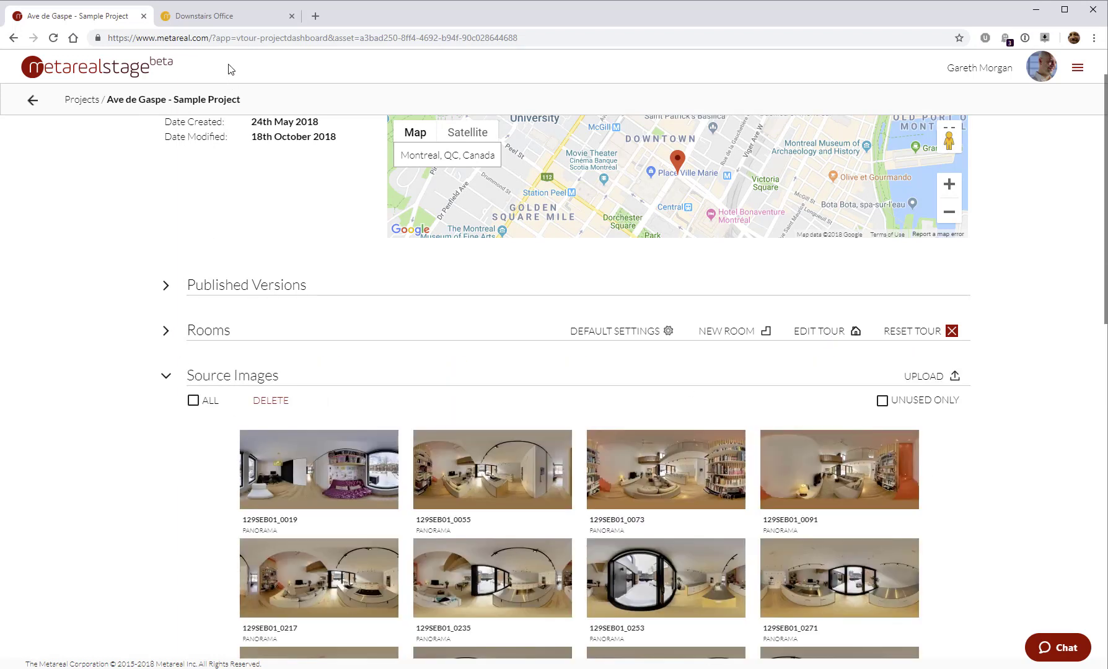
pyautogui.click(228, 20)
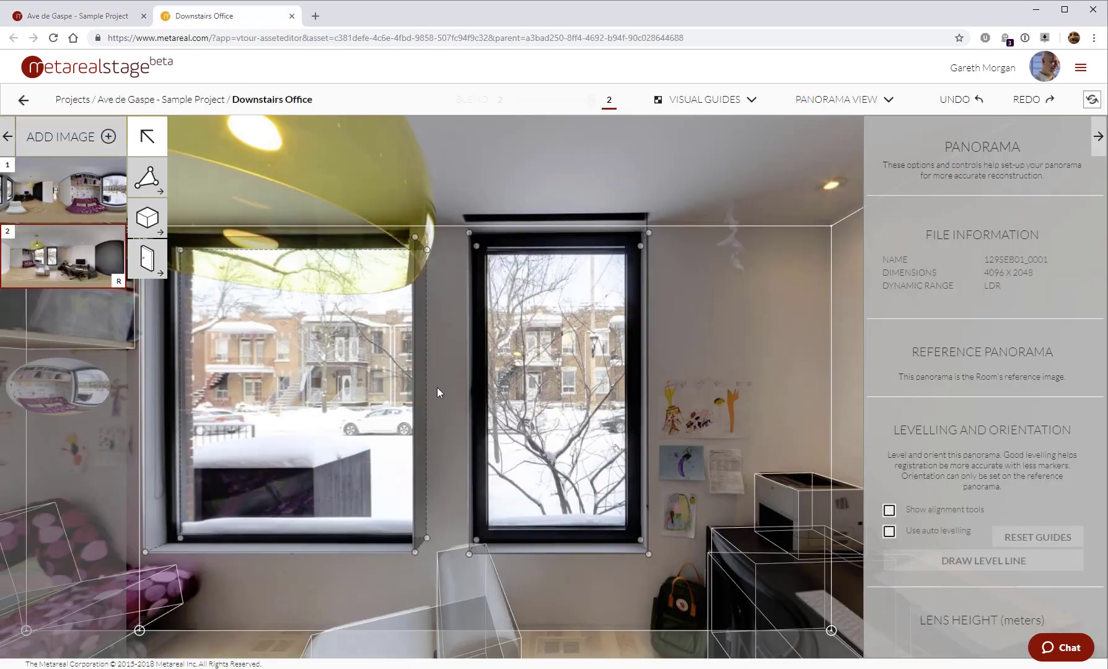
pyautogui.moveTo(437, 393); pyautogui.dragTo(669, 312)
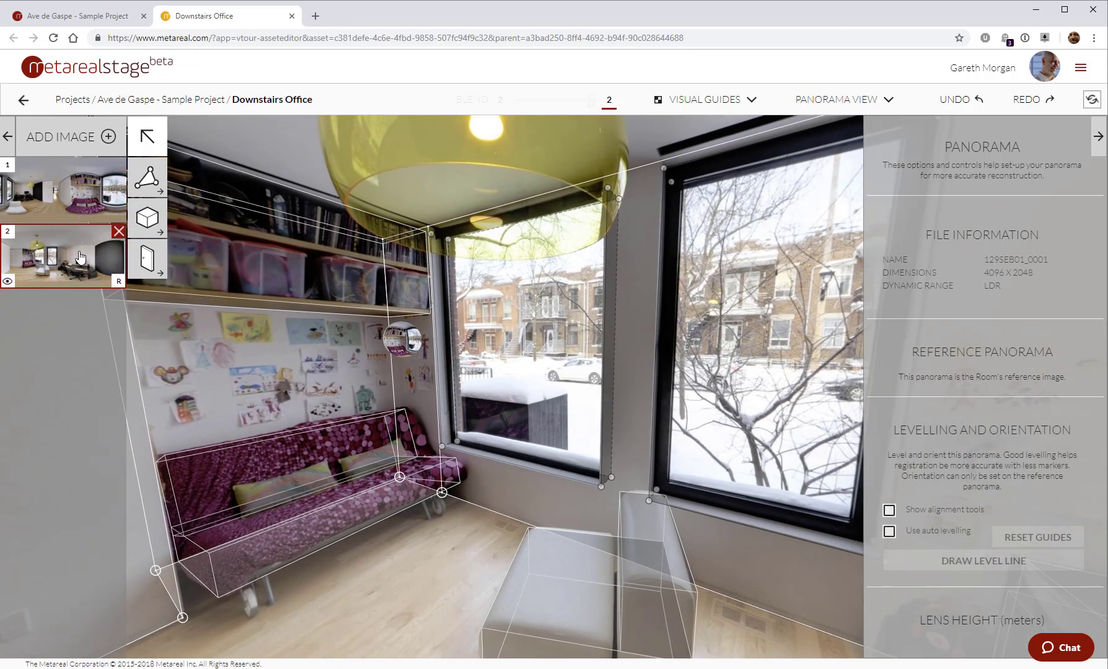
# Step: Browse the source images that can be added to the room and close the picker without adding any
pyautogui.click(66, 139)
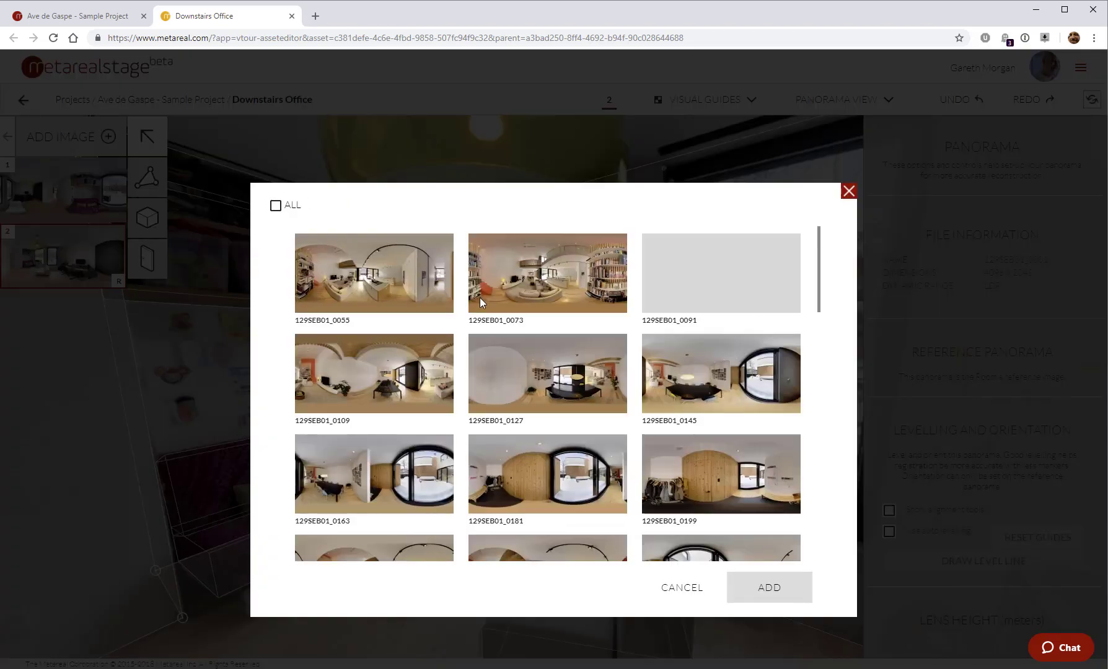
pyautogui.scroll(-10, 474, 341)
pyautogui.click(848, 190)
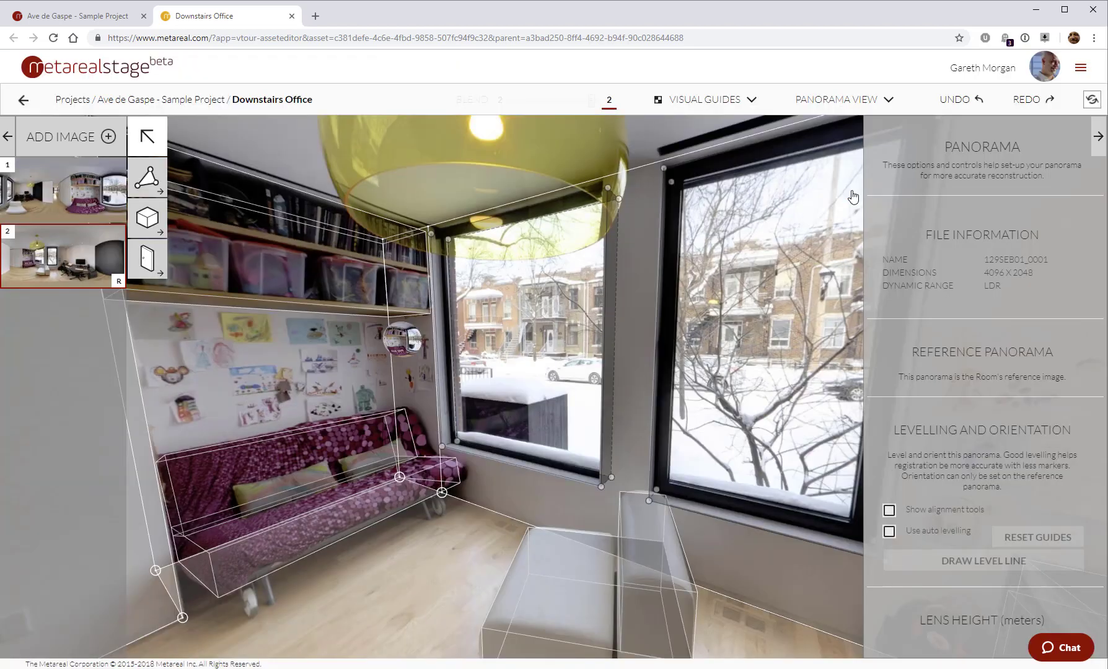
# Step: Look around the office by moving to panorama 1 and back to panorama 2 through their hotspots
pyautogui.moveTo(248, 368); pyautogui.dragTo(630, 406)
pyautogui.click(359, 365)
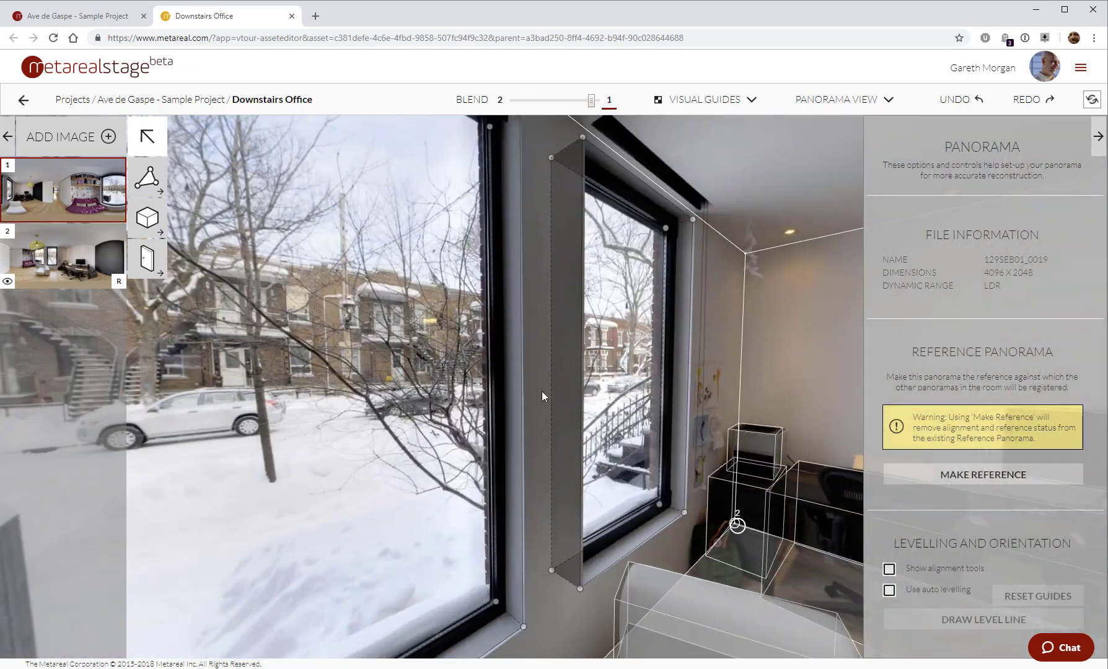
pyautogui.moveTo(542, 392); pyautogui.dragTo(425, 399)
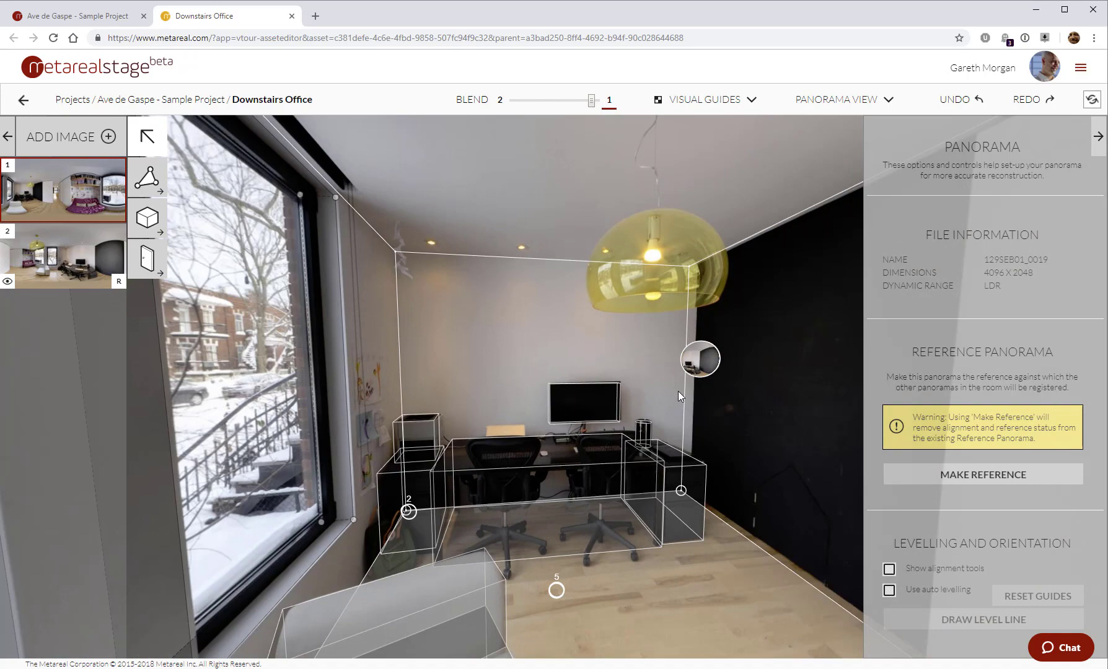
pyautogui.moveTo(678, 391); pyautogui.dragTo(533, 460)
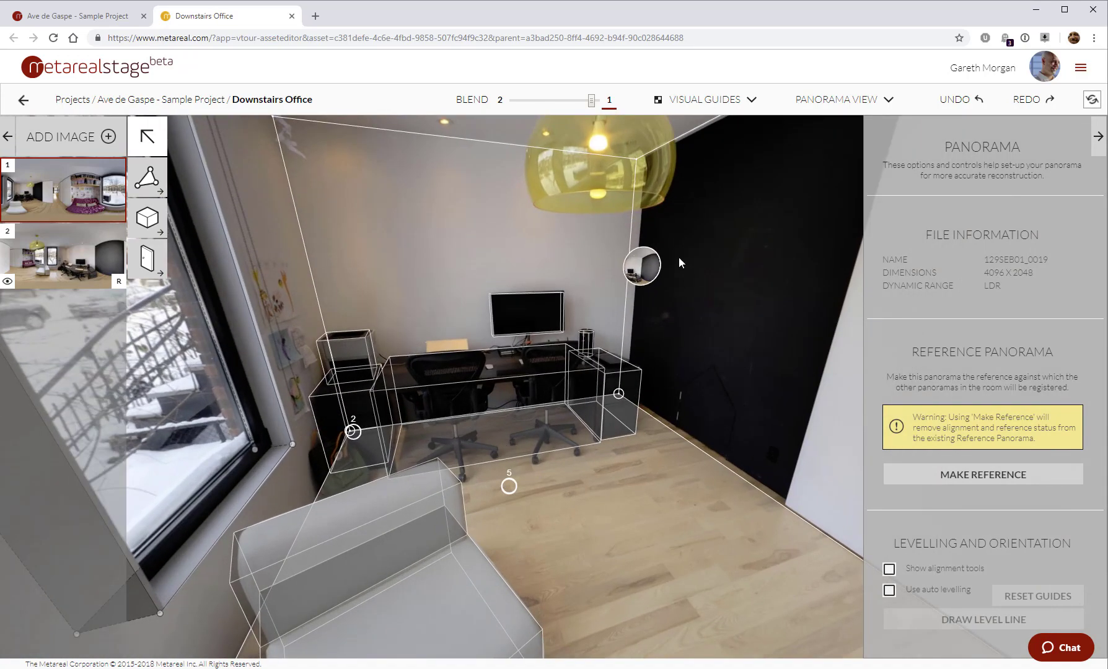
pyautogui.click(641, 265)
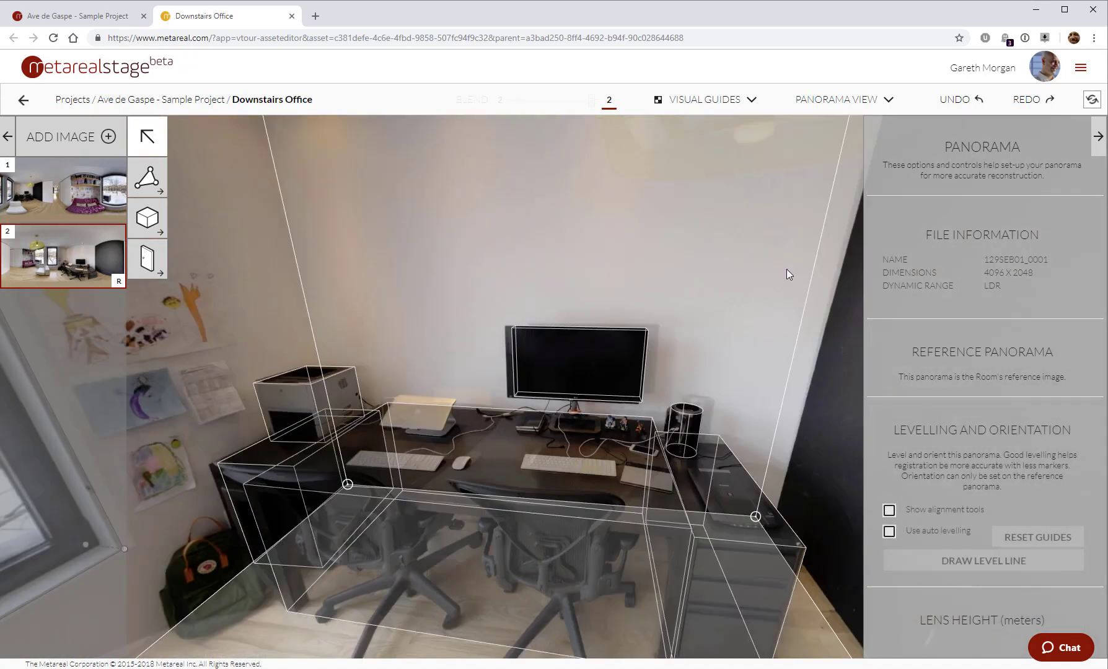
pyautogui.moveTo(787, 275); pyautogui.dragTo(651, 371)
pyautogui.moveTo(777, 380); pyautogui.dragTo(486, 338)
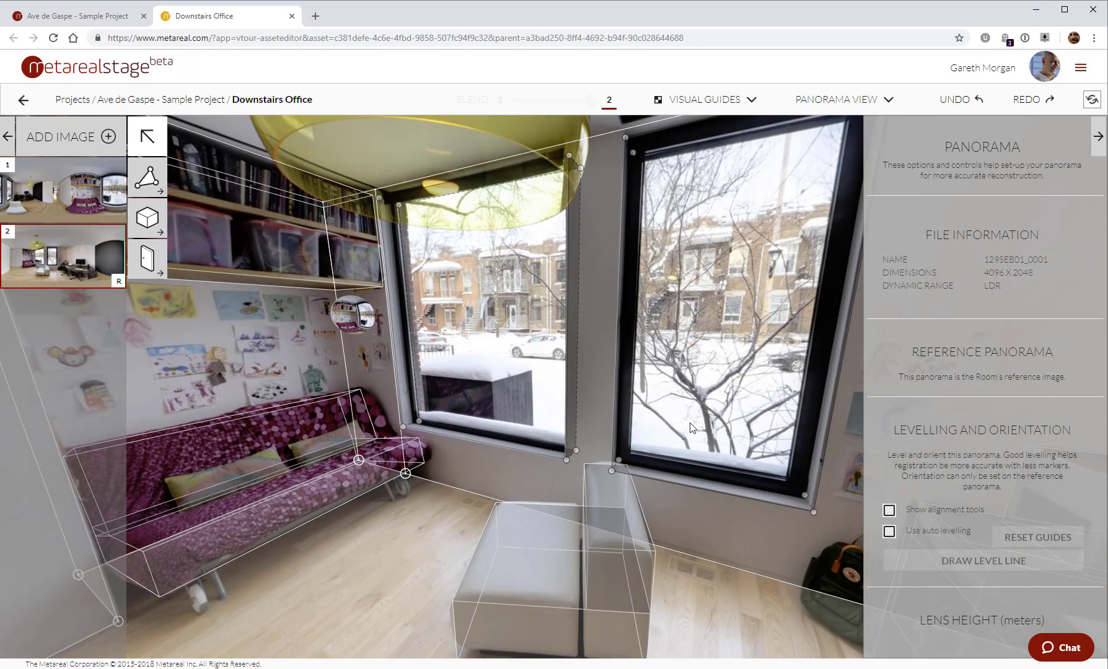
# Step: Select the office windows to examine their name, open or closed option and thickness
pyautogui.click(732, 411)
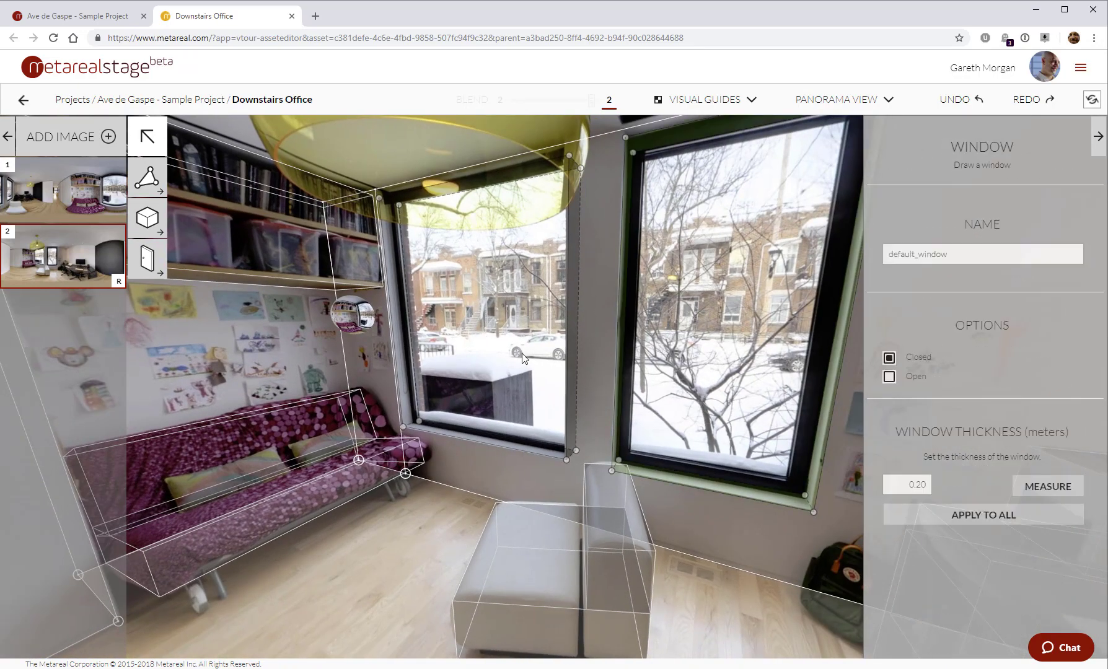
pyautogui.click(522, 353)
pyautogui.click(527, 372)
# Step: Move to panorama 1 and select the doorway to examine its name, door options and thickness
pyautogui.moveTo(388, 382); pyautogui.dragTo(811, 365)
pyautogui.click(552, 368)
pyautogui.moveTo(626, 403); pyautogui.dragTo(608, 420)
pyautogui.click(547, 404)
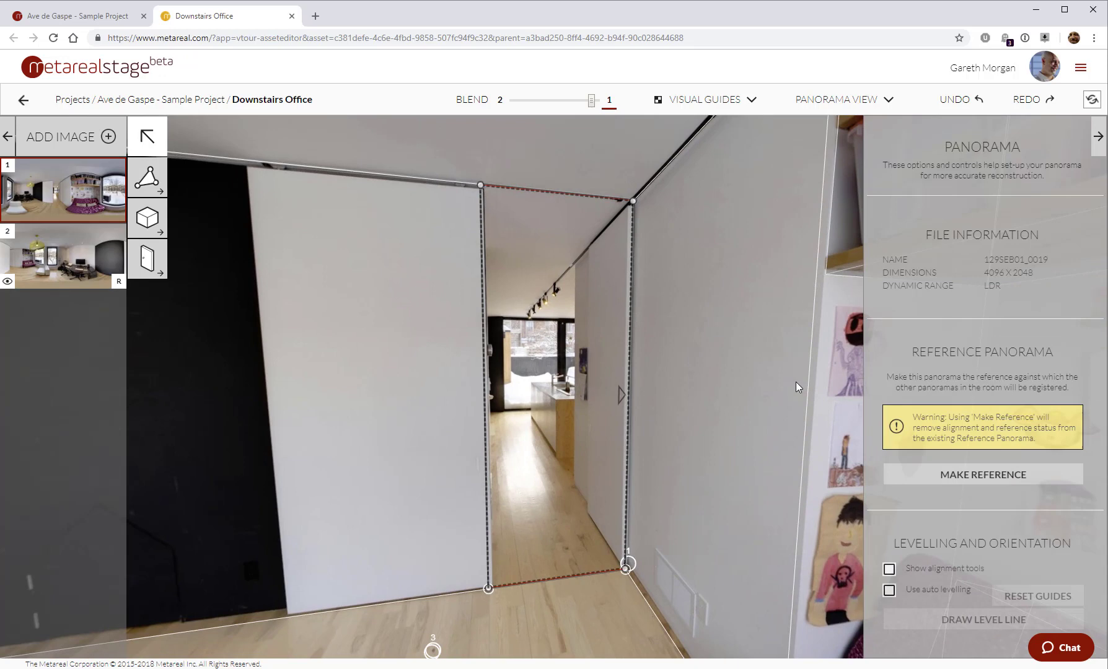
pyautogui.click(546, 375)
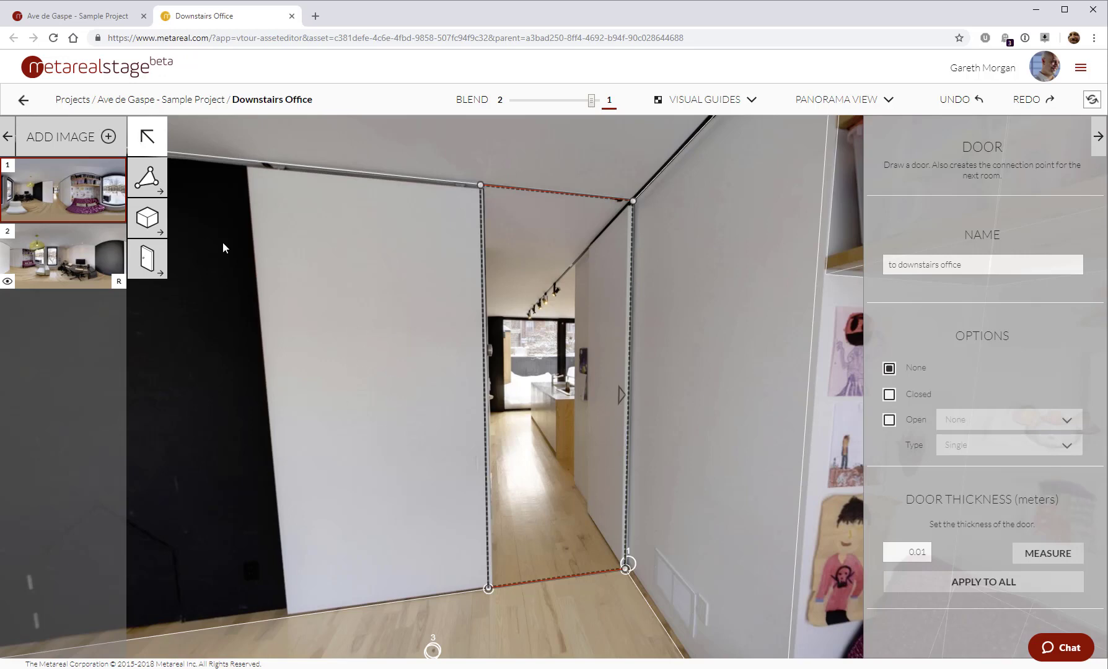
# Step: Explore the Draw, shape and door tool variants, change the shape tool to the cylinder, and return to the selection tool
pyautogui.click(147, 180)
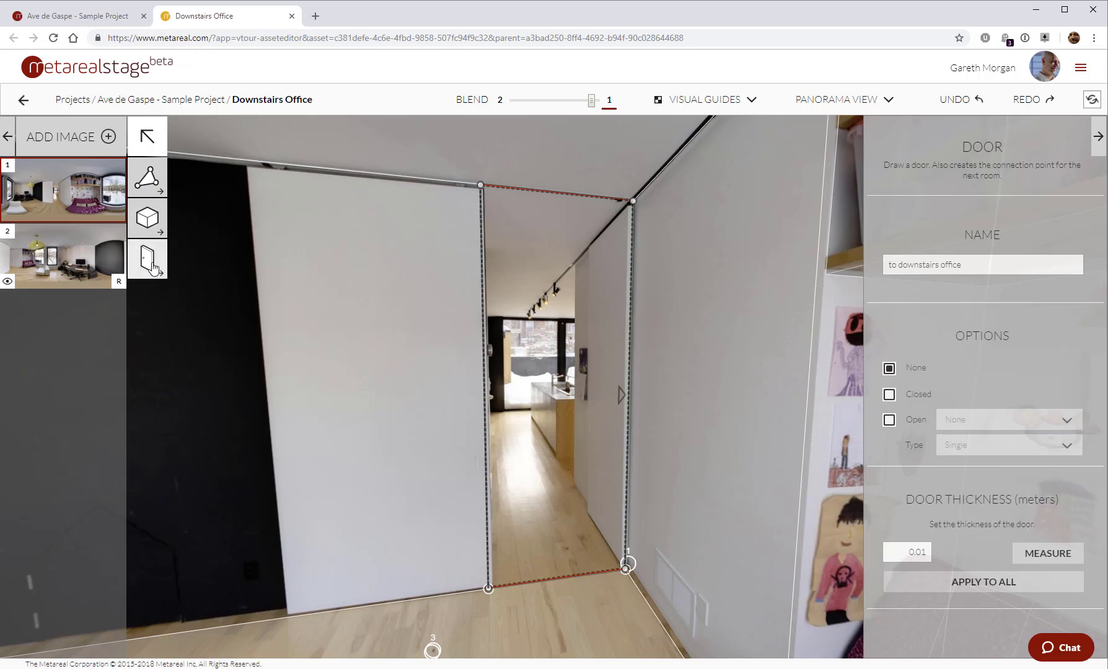
pyautogui.moveTo(153, 267)
pyautogui.click(188, 263)
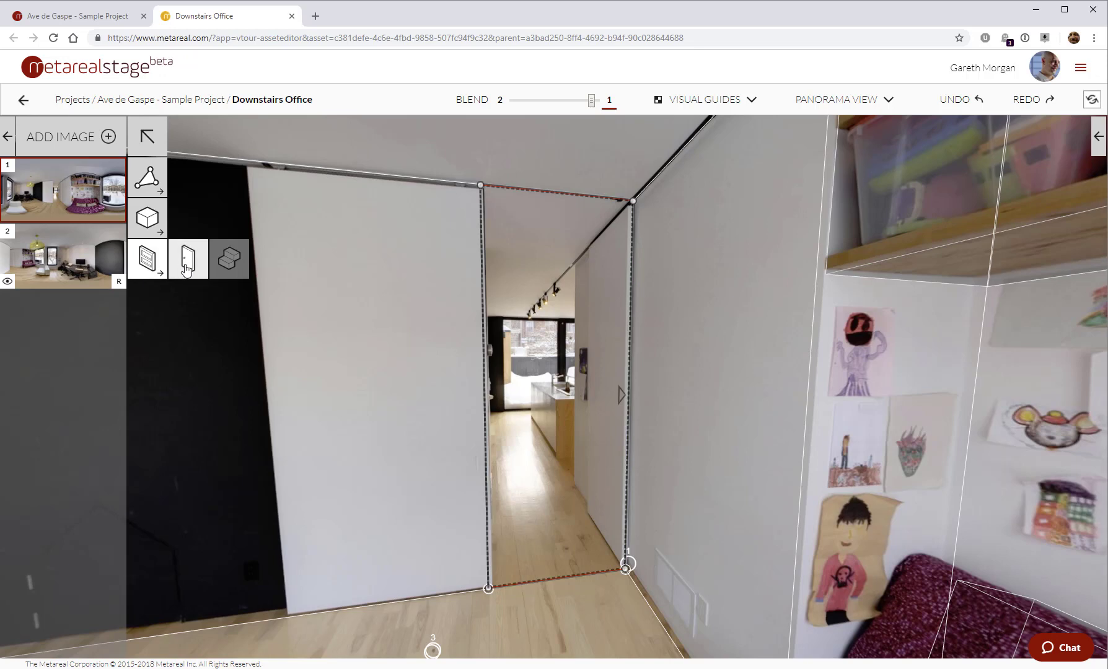
pyautogui.click(187, 263)
pyautogui.click(147, 178)
pyautogui.moveTo(155, 180)
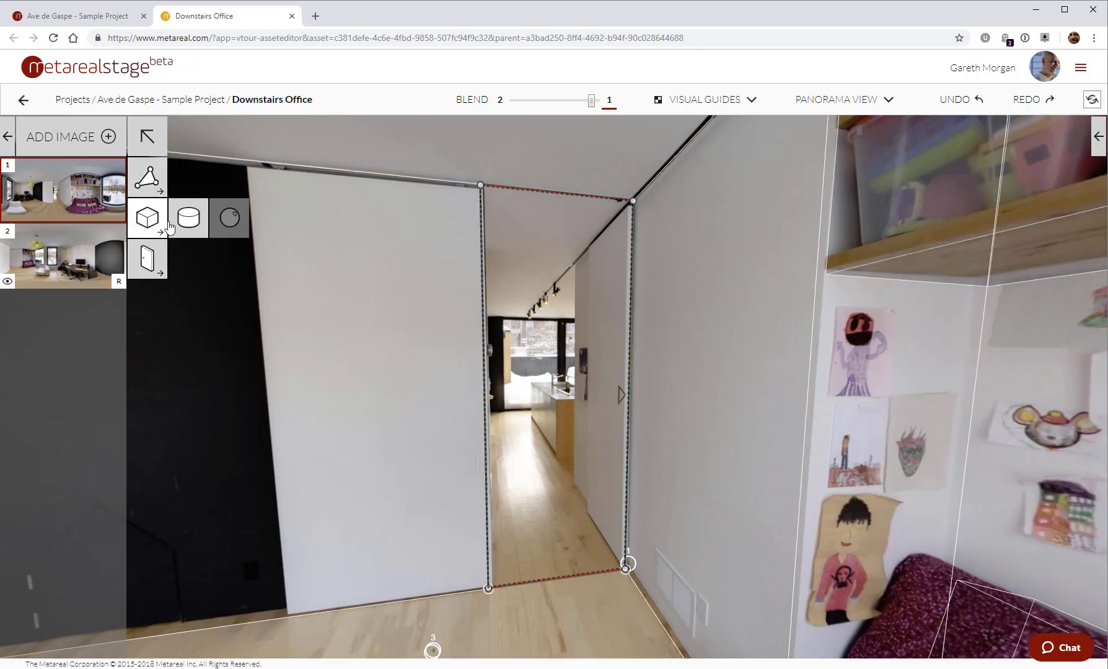
pyautogui.click(189, 223)
pyautogui.click(148, 263)
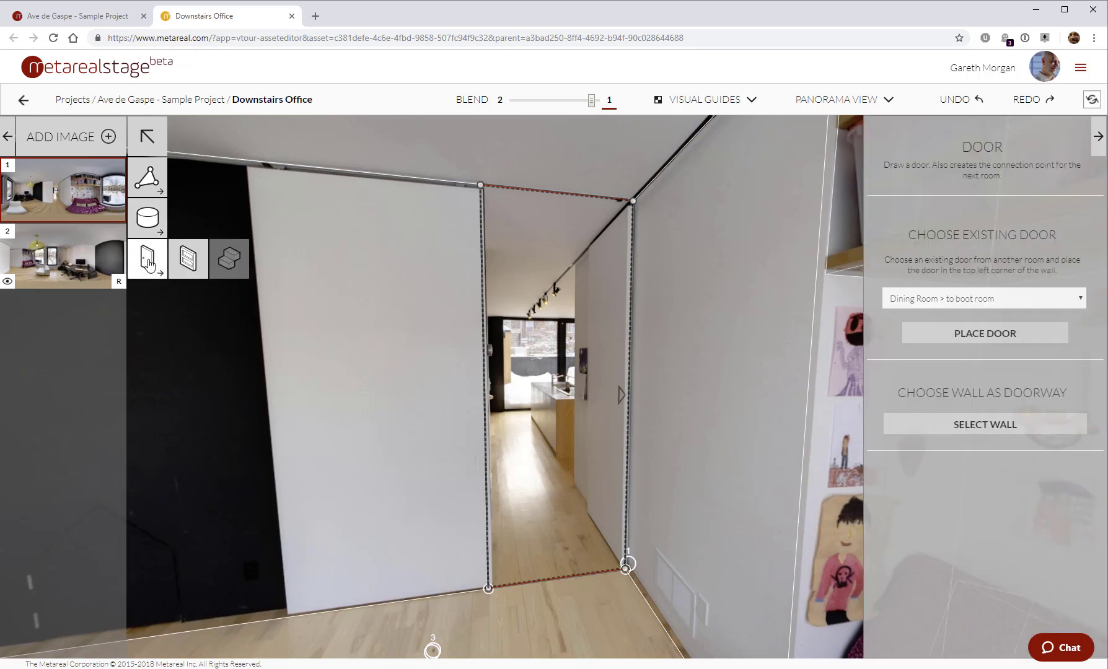
pyautogui.click(147, 136)
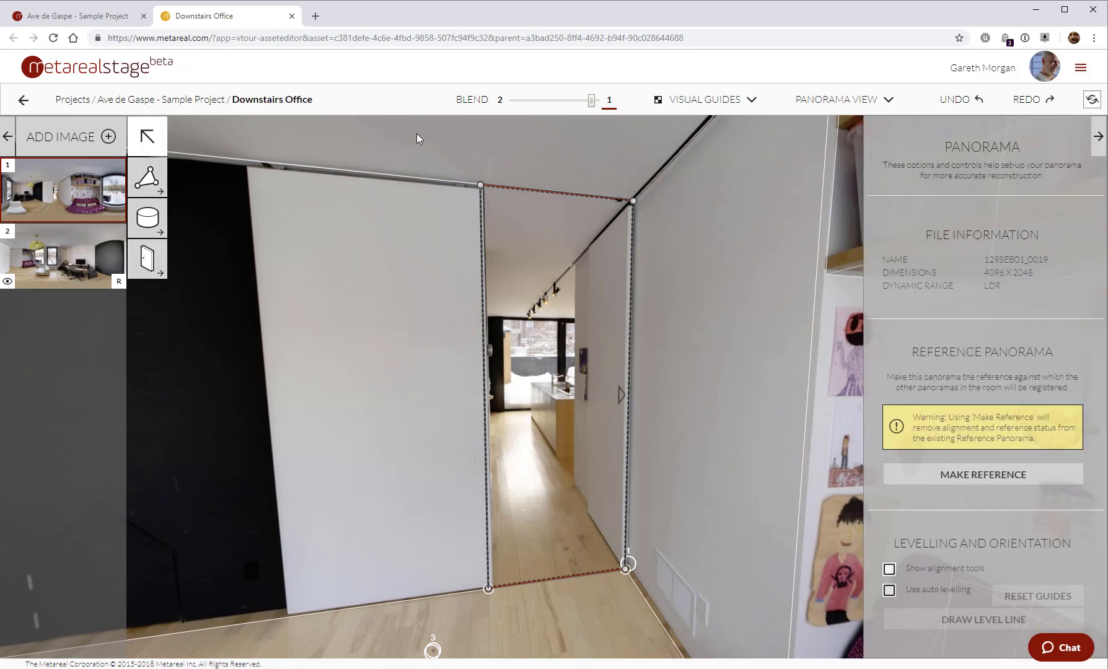
pyautogui.moveTo(480, 166); pyautogui.dragTo(591, 171)
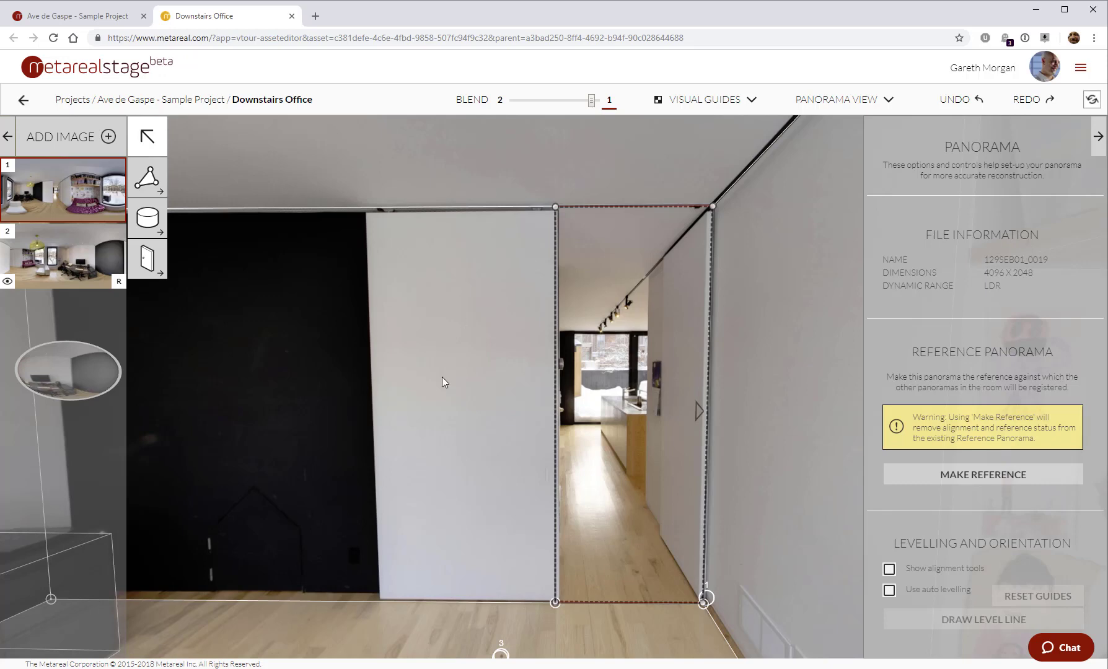
pyautogui.click(156, 182)
pyautogui.click(148, 138)
# Step: Open panorama 2 and review its file information, levelling, lens height and nadir settings
pyautogui.click(68, 256)
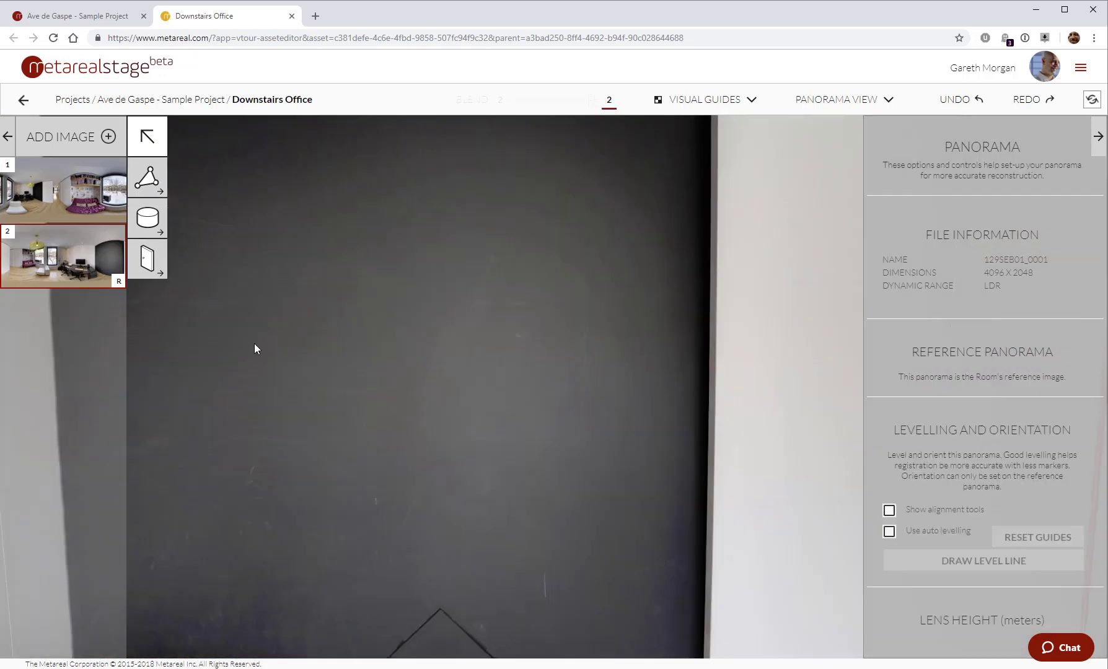
pyautogui.moveTo(118, 285)
pyautogui.scroll(-4, 971, 293)
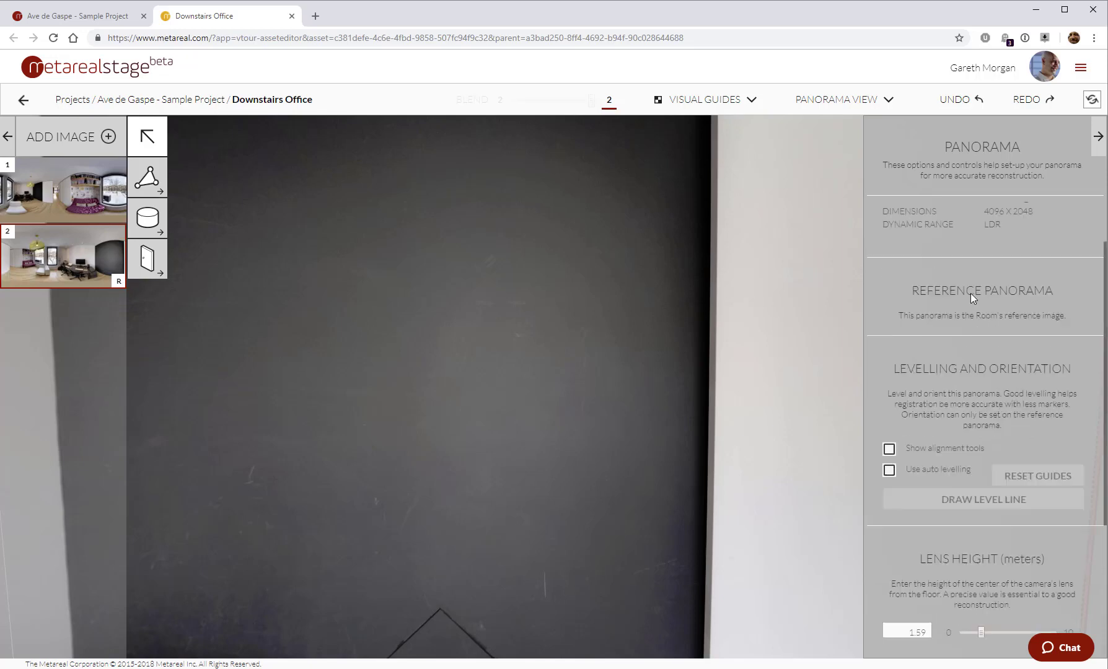
pyautogui.scroll(4, 977, 368)
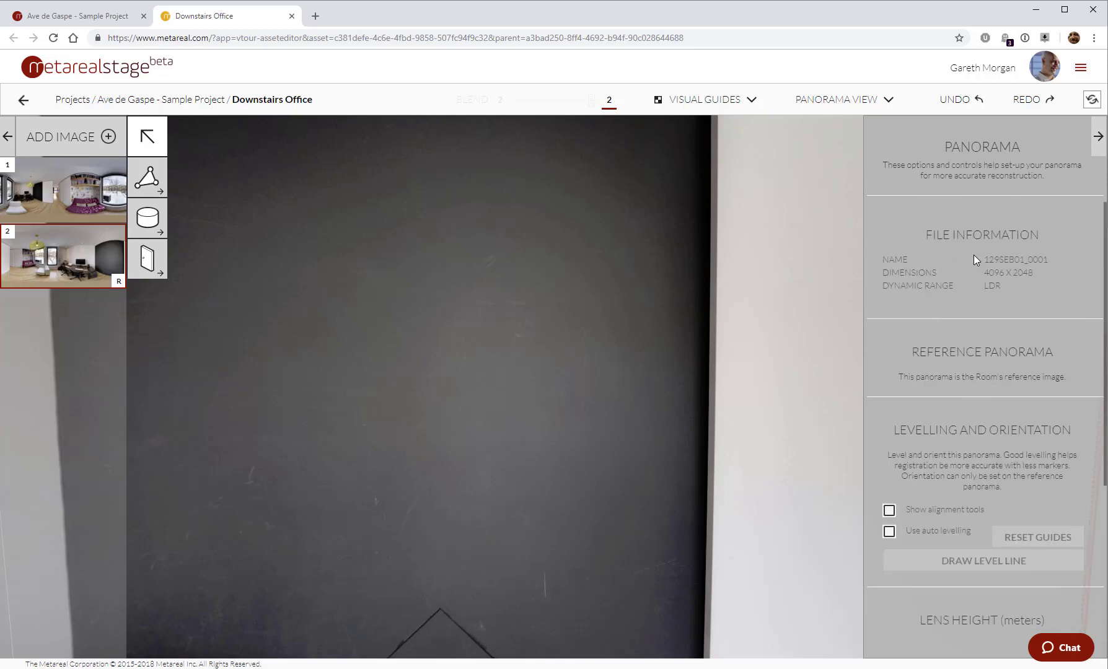
pyautogui.scroll(-3, 1013, 374)
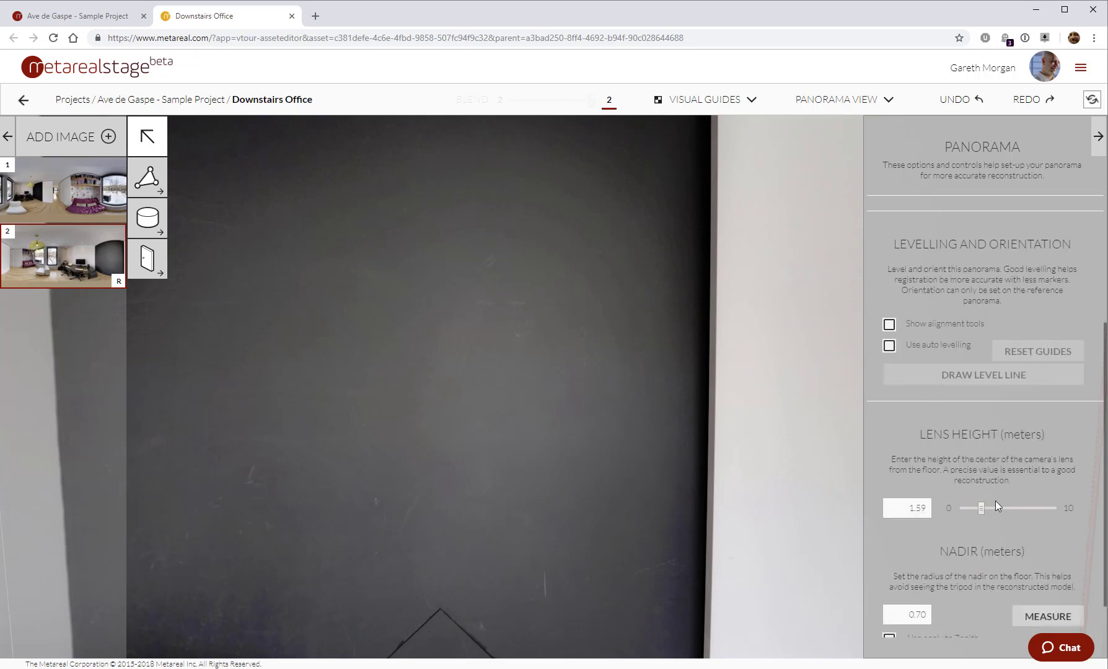
pyautogui.scroll(-1, 987, 493)
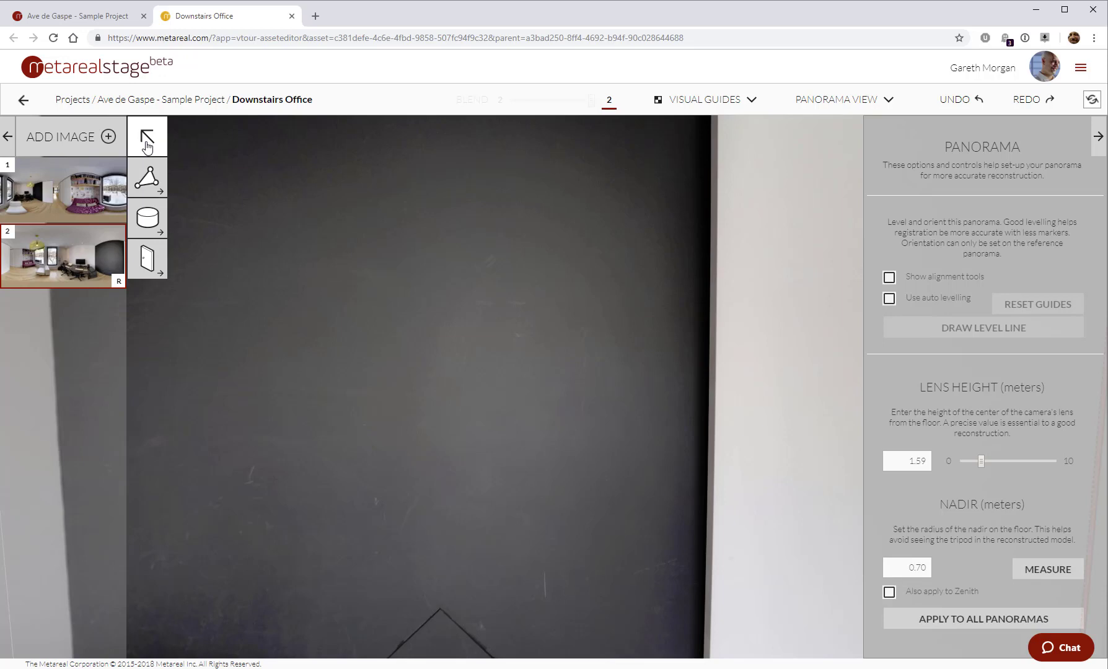
# Step: Activate the Draw tool near the doorway to examine the ceiling height and protractor settings
pyautogui.moveTo(546, 232); pyautogui.dragTo(491, 176)
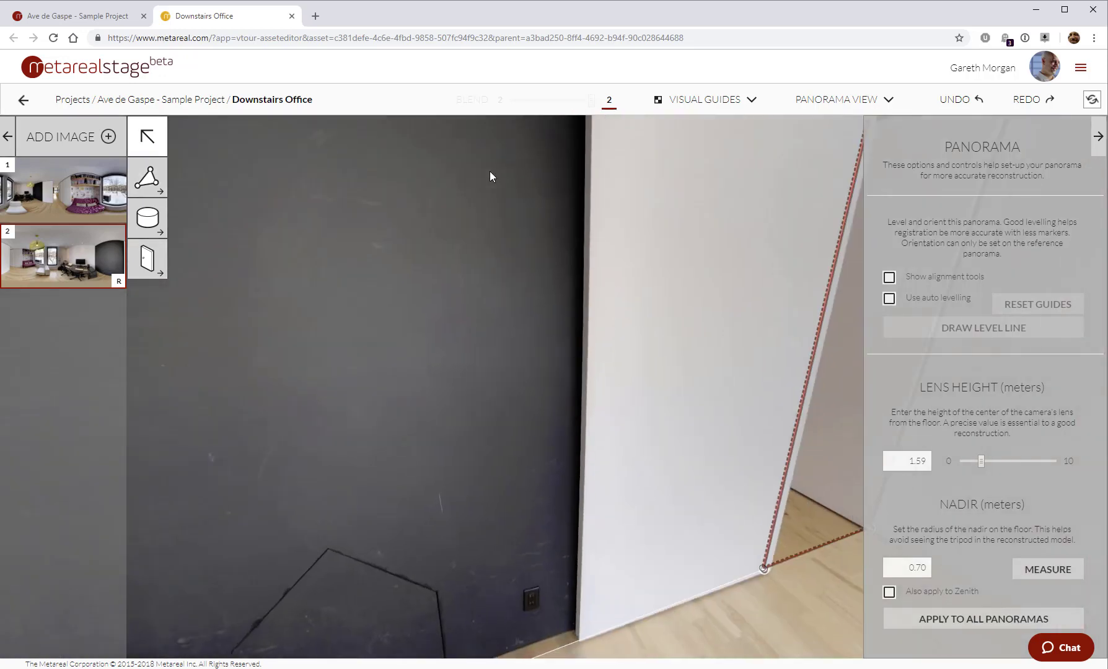
pyautogui.moveTo(702, 217); pyautogui.dragTo(354, 252)
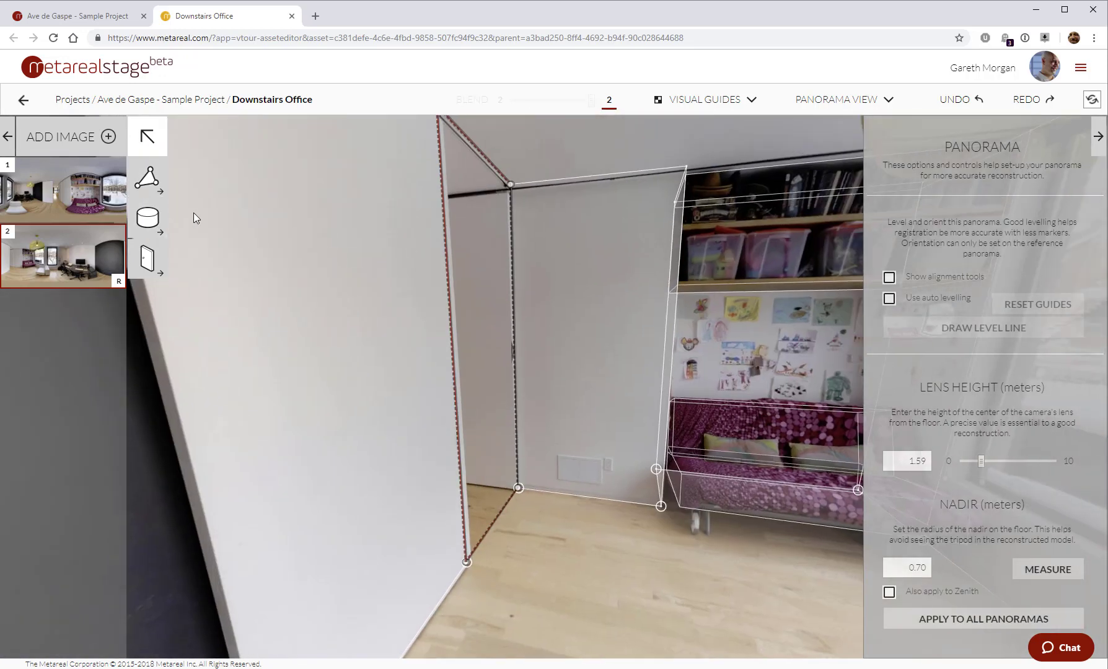
pyautogui.click(147, 183)
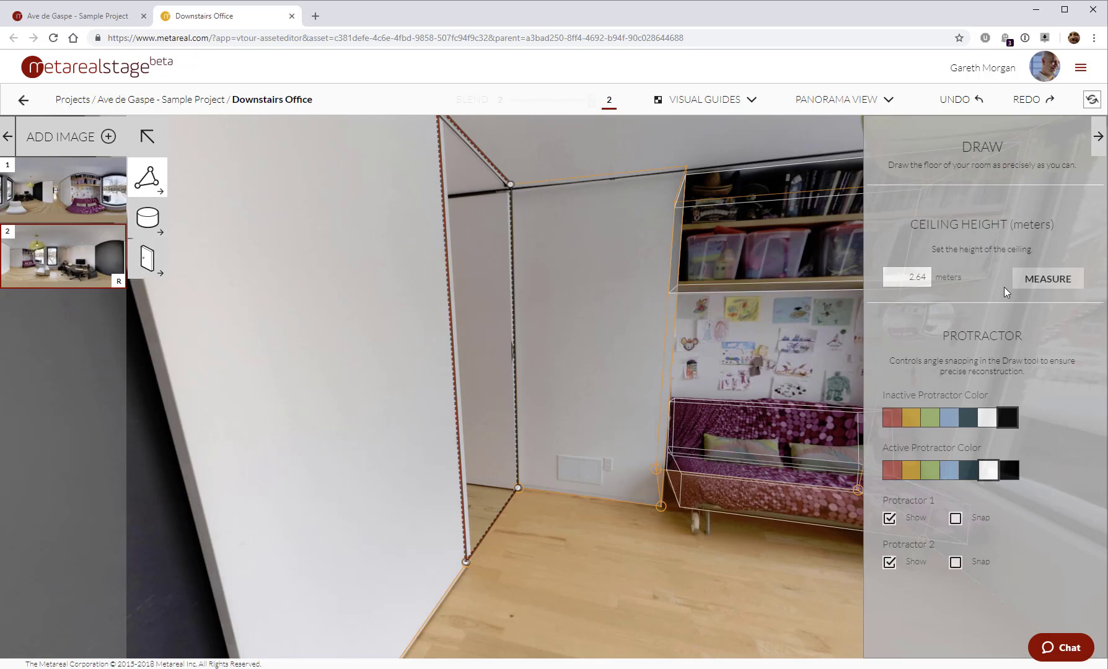
# Step: Hide the options panel and the image list to enlarge the panorama view, and return to the selection tool
pyautogui.click(1099, 137)
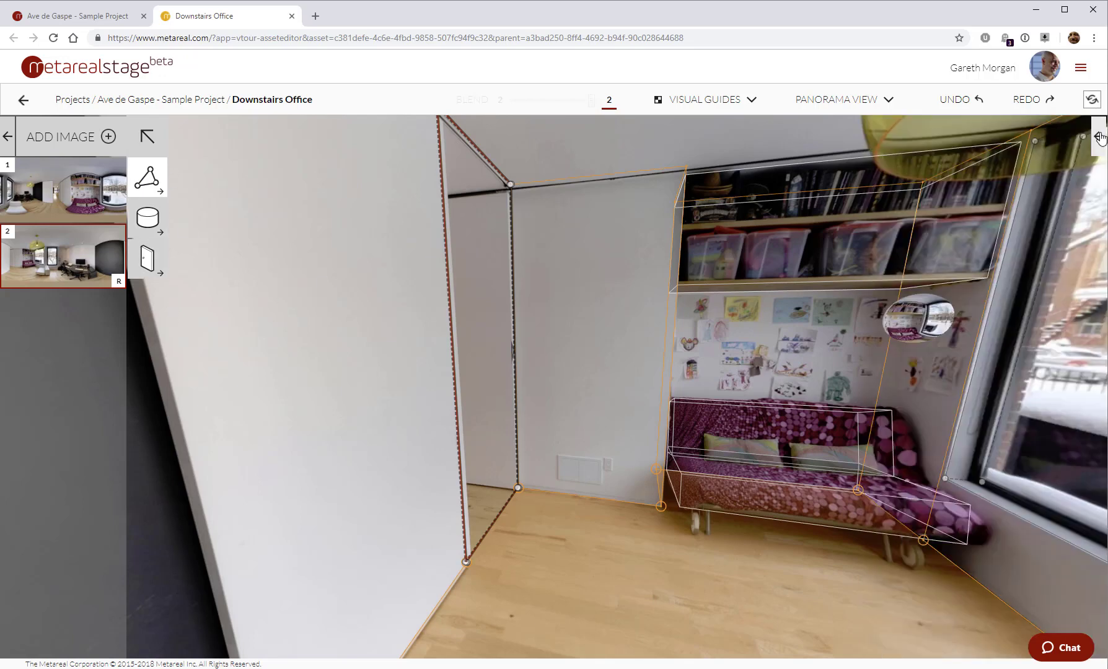
pyautogui.click(1098, 136)
pyautogui.click(1099, 136)
pyautogui.moveTo(731, 252)
pyautogui.mouseDown()
pyautogui.moveTo(747, 226)
pyautogui.moveTo(687, 252)
pyautogui.mouseUp()
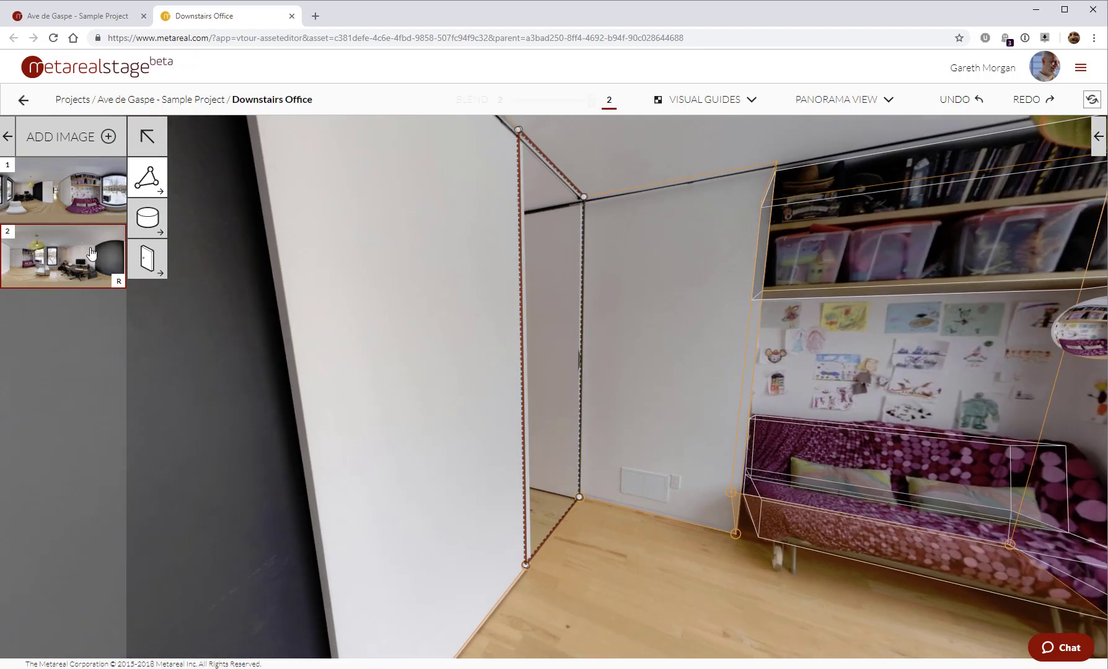
pyautogui.click(8, 136)
pyautogui.moveTo(646, 356); pyautogui.dragTo(259, 266)
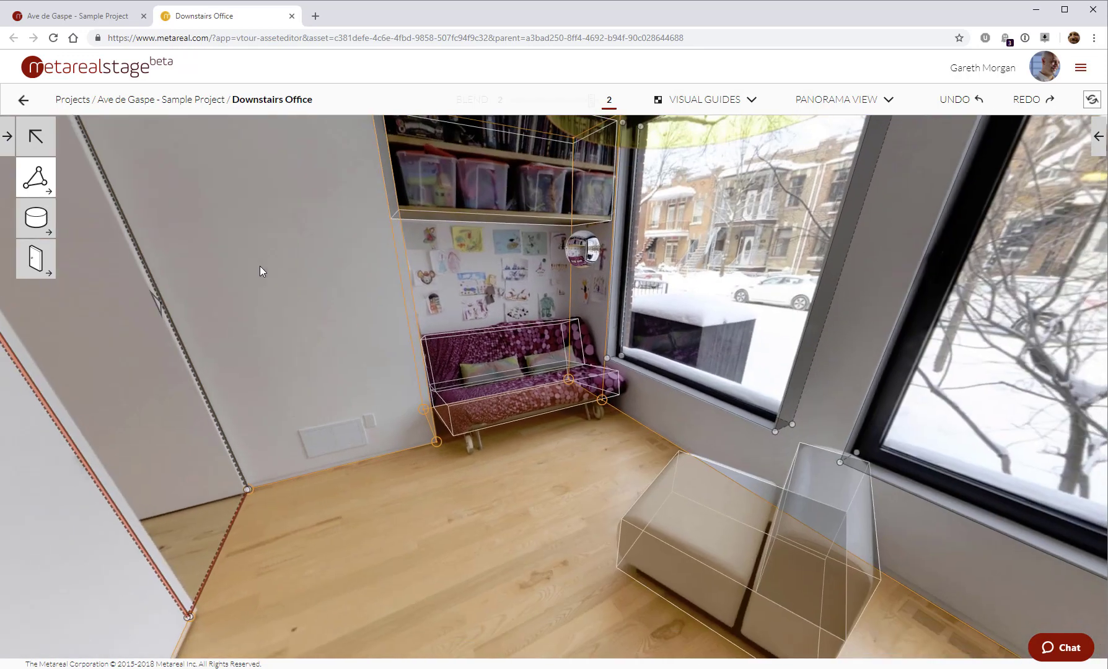
pyautogui.click(30, 120)
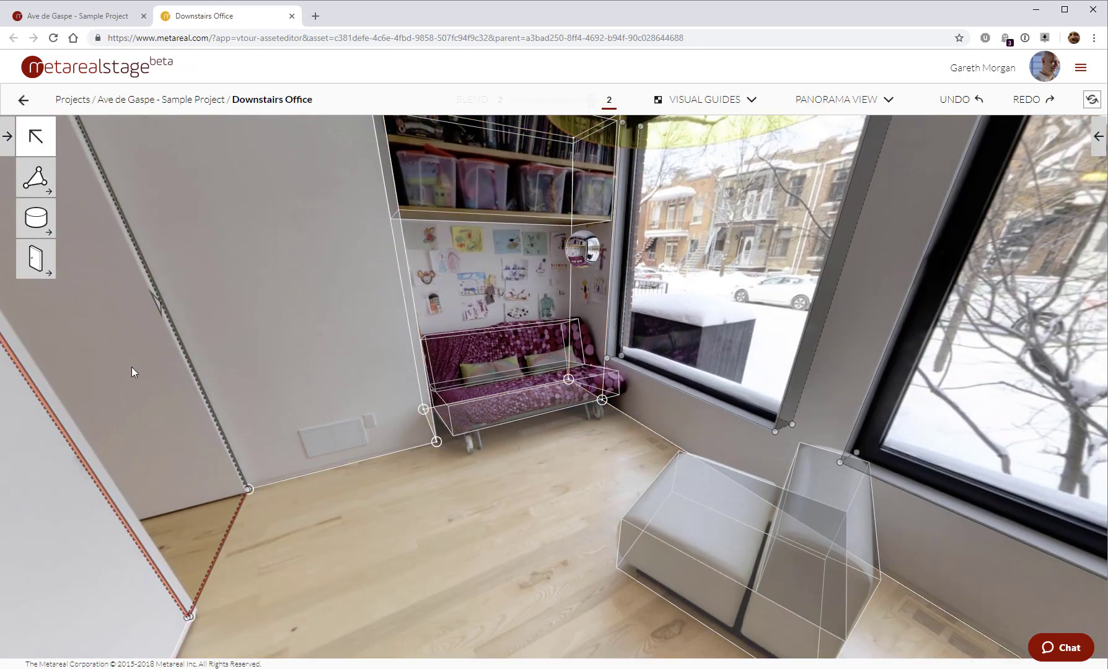
# Step: Move to panorama 1 through its hotspot and switch back to the Ave de Gaspe - Sample Project dashboard
pyautogui.moveTo(390, 444); pyautogui.dragTo(576, 585)
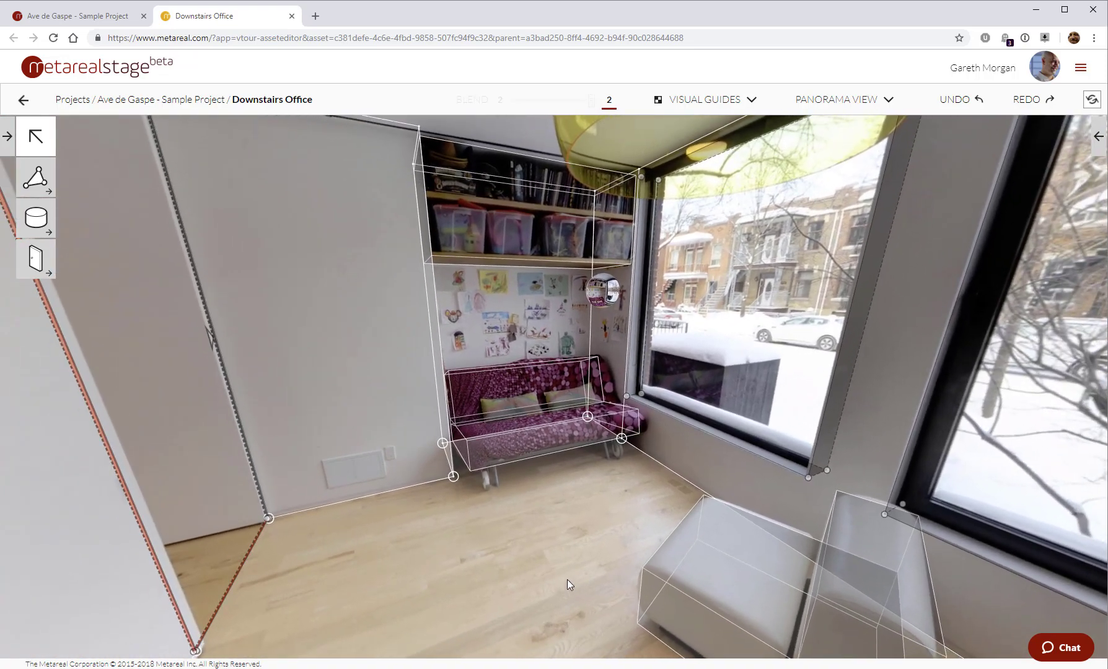
pyautogui.click(603, 289)
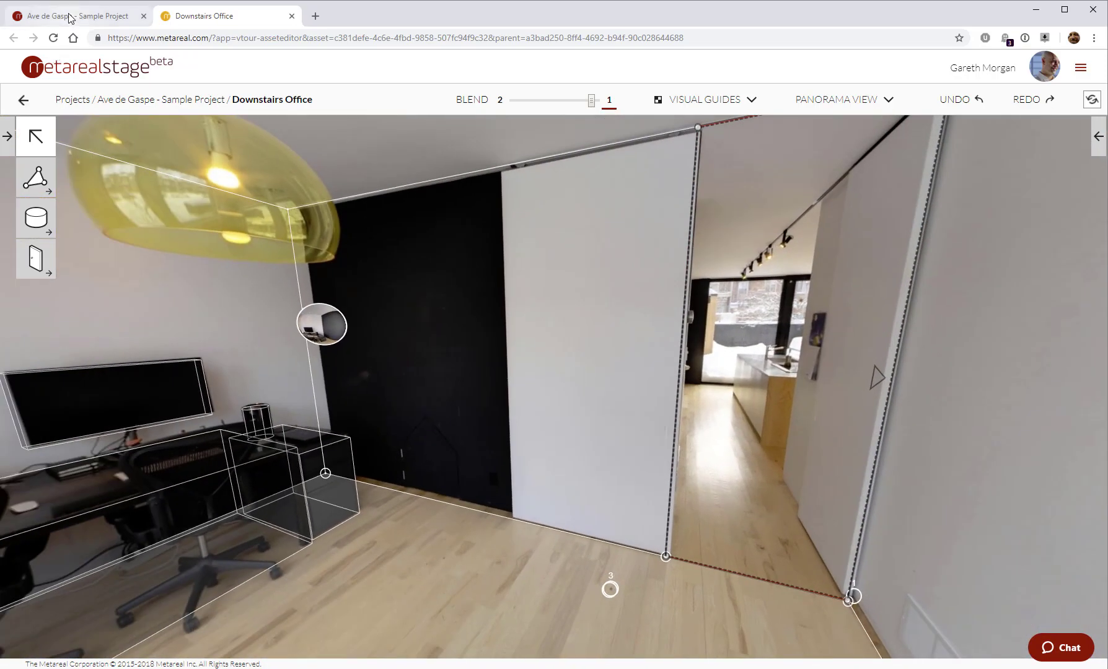
pyautogui.click(73, 16)
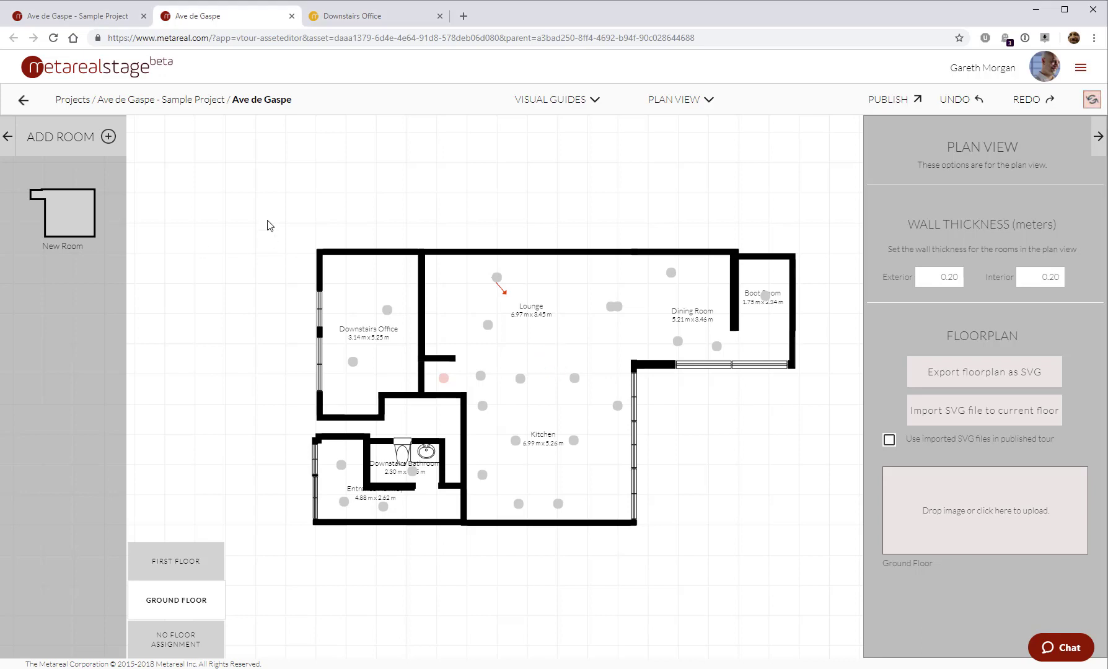
# Step: Place New Room on the ground floor plan, move it beside the Downstairs Office, and remove it from the plan
pyautogui.moveTo(64, 210); pyautogui.dragTo(234, 220)
pyautogui.moveTo(356, 344); pyautogui.dragTo(292, 329)
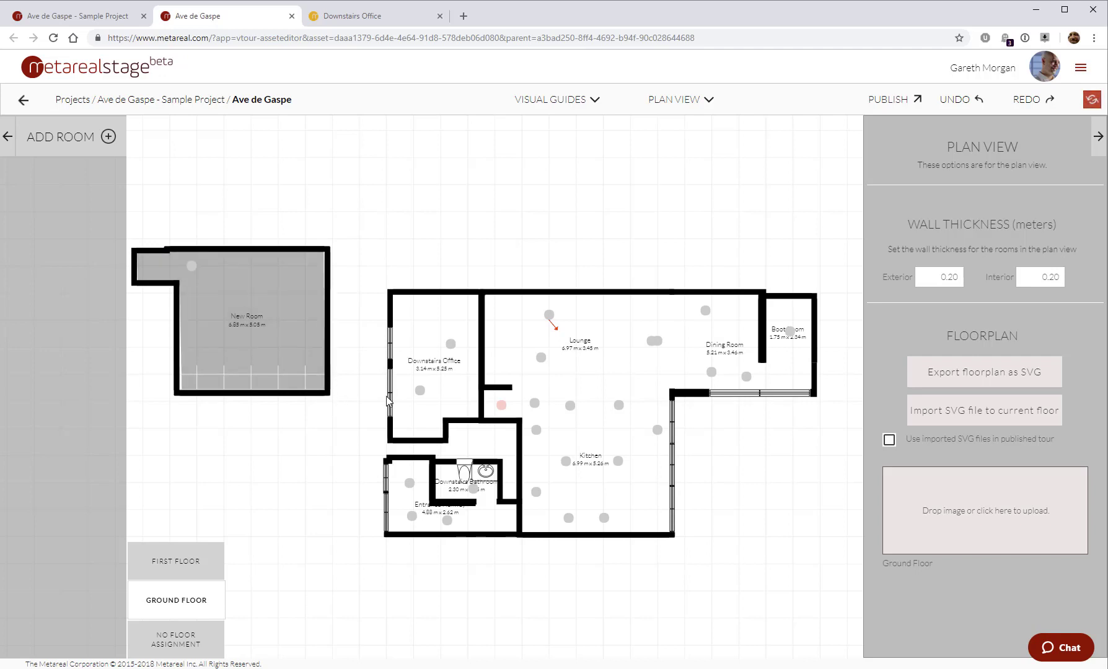
pyautogui.moveTo(264, 349); pyautogui.dragTo(292, 391)
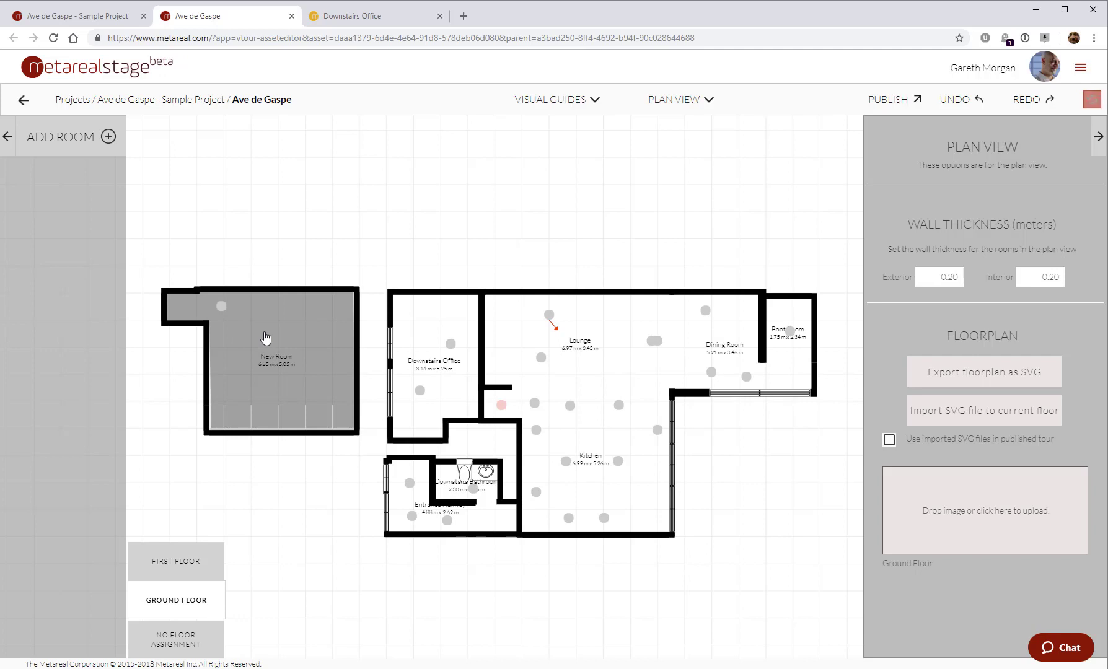
pyautogui.press('Delete')
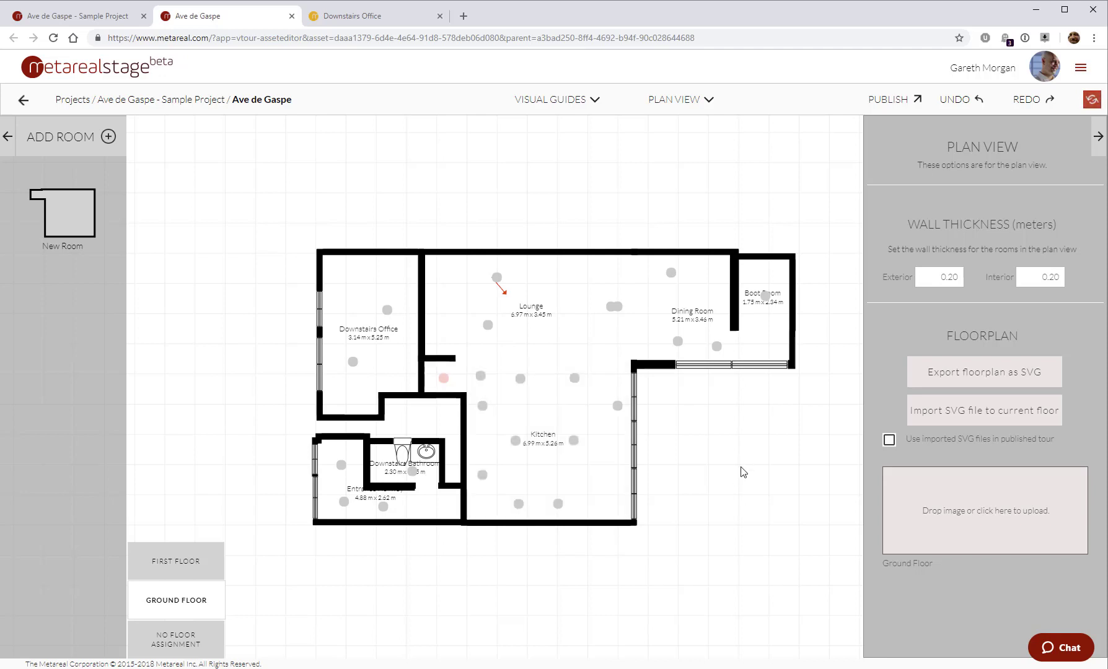
# Step: Show the first floor plan with the connection lines between its panoramas
pyautogui.moveTo(740, 469); pyautogui.dragTo(722, 460)
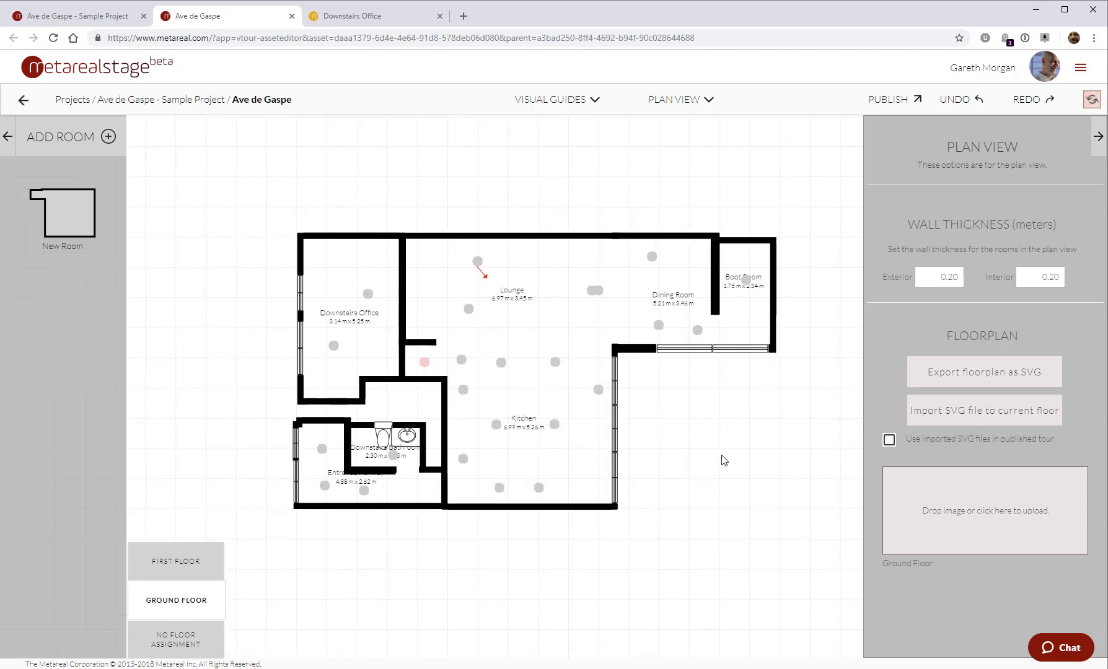
pyautogui.click(191, 576)
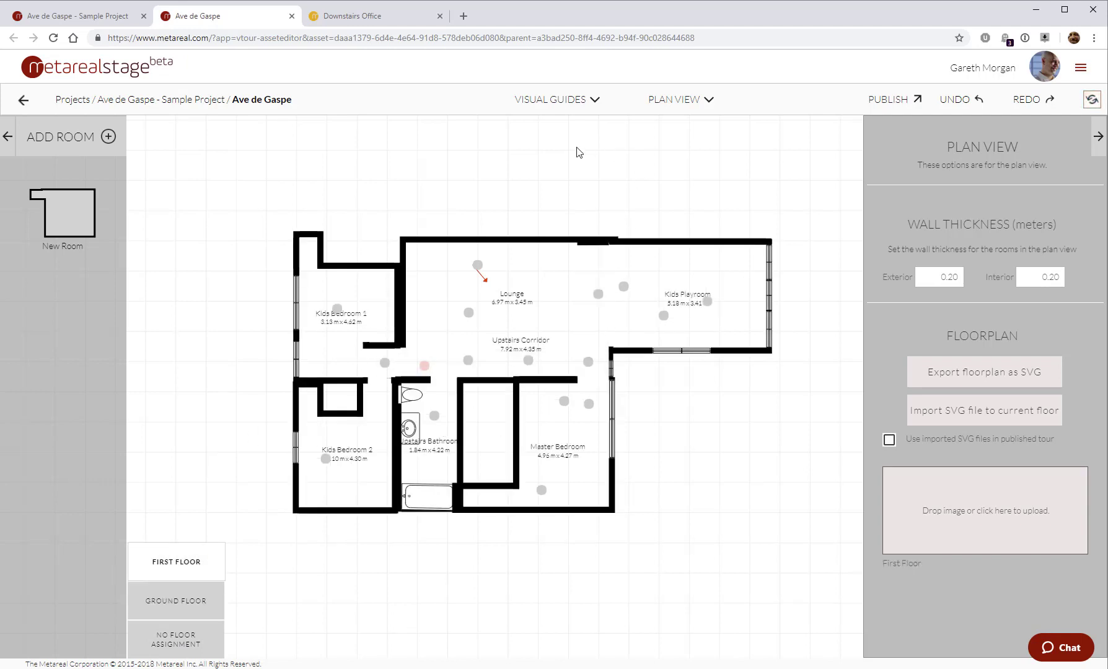
pyautogui.click(552, 100)
pyautogui.click(537, 133)
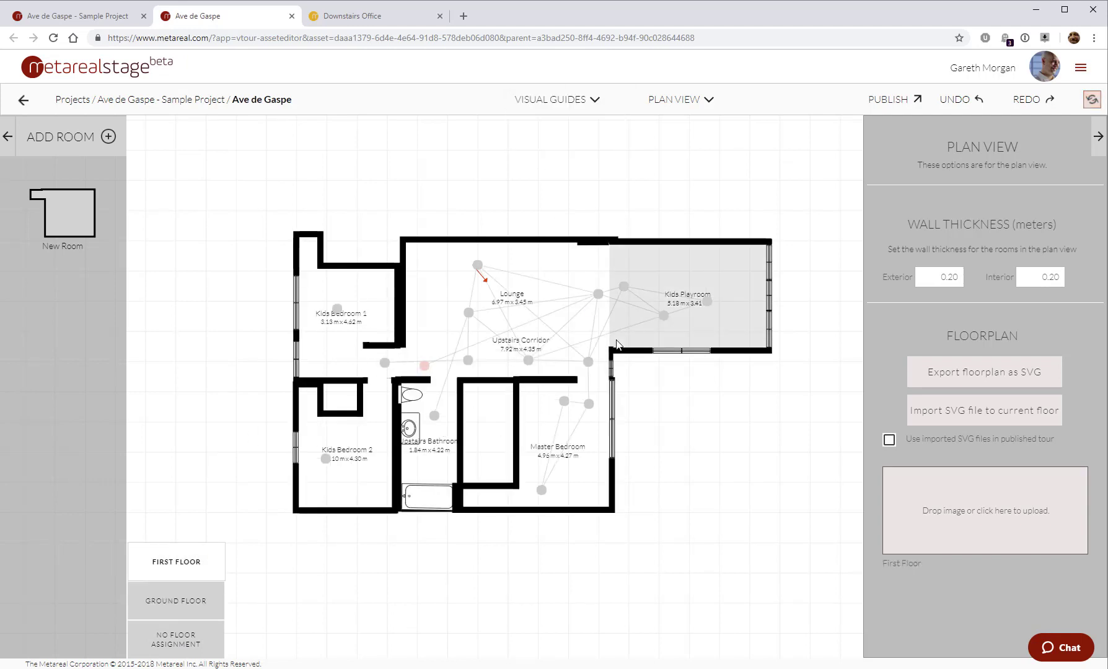
# Step: Disconnect the two Master Bedroom panoramas joined by the long diagonal connection
pyautogui.scroll(3, 576, 368)
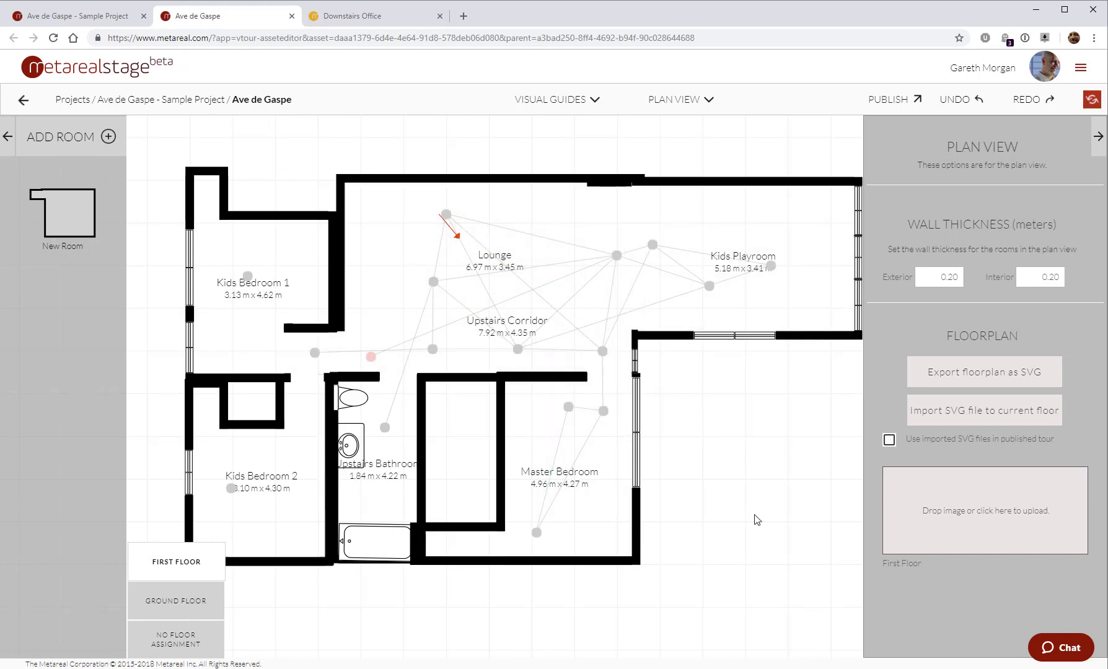
pyautogui.click(558, 446)
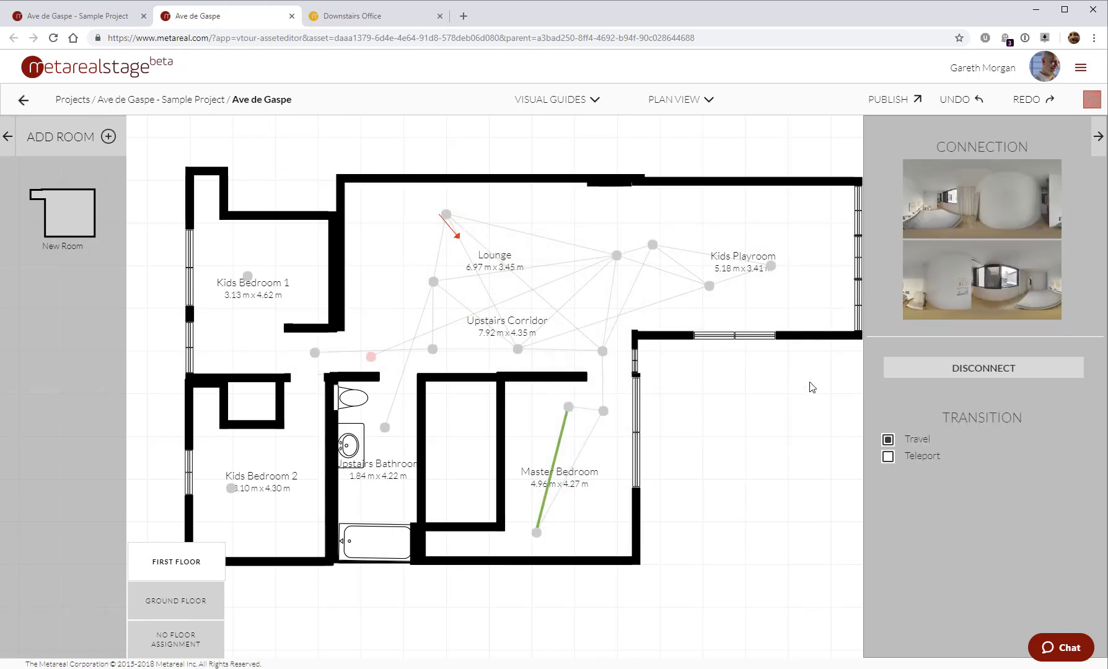
pyautogui.click(971, 370)
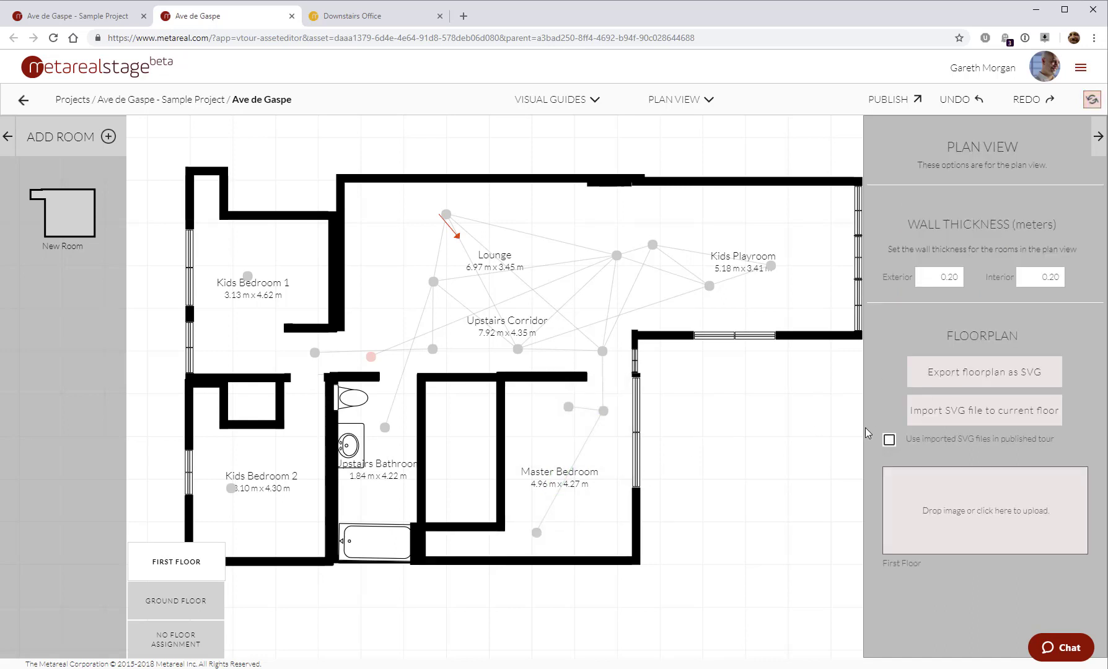
# Step: Review the short Master Bedroom connection and the connected panoramas of the Upstairs Bathroom and the west end of the Upstairs Corridor
pyautogui.moveTo(603, 411); pyautogui.dragTo(568, 406)
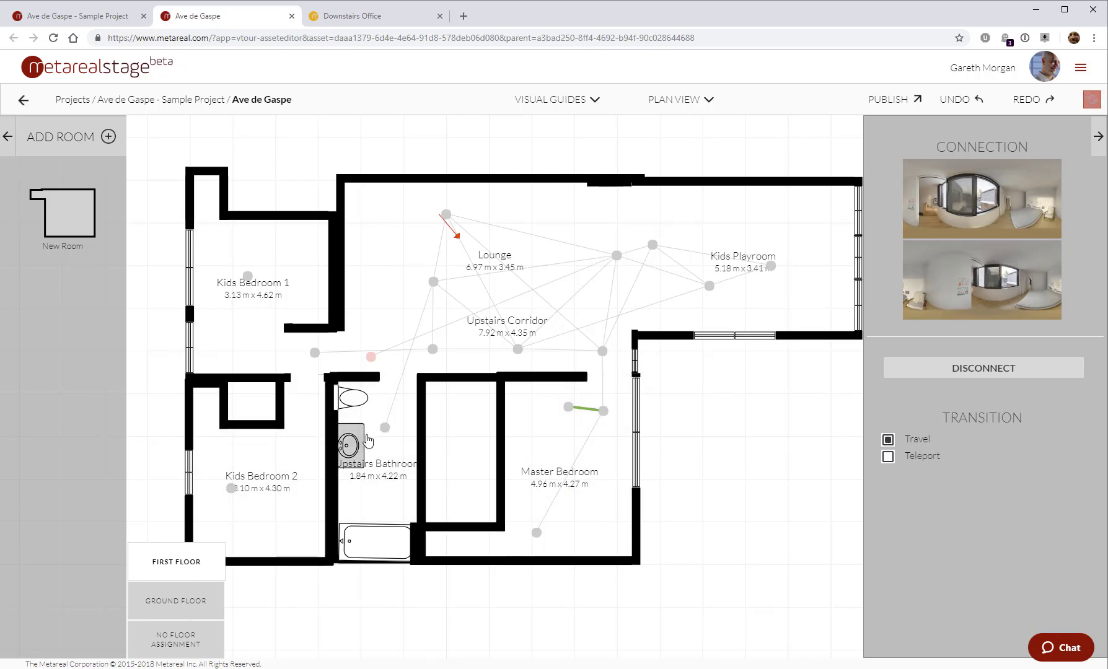
pyautogui.click(385, 427)
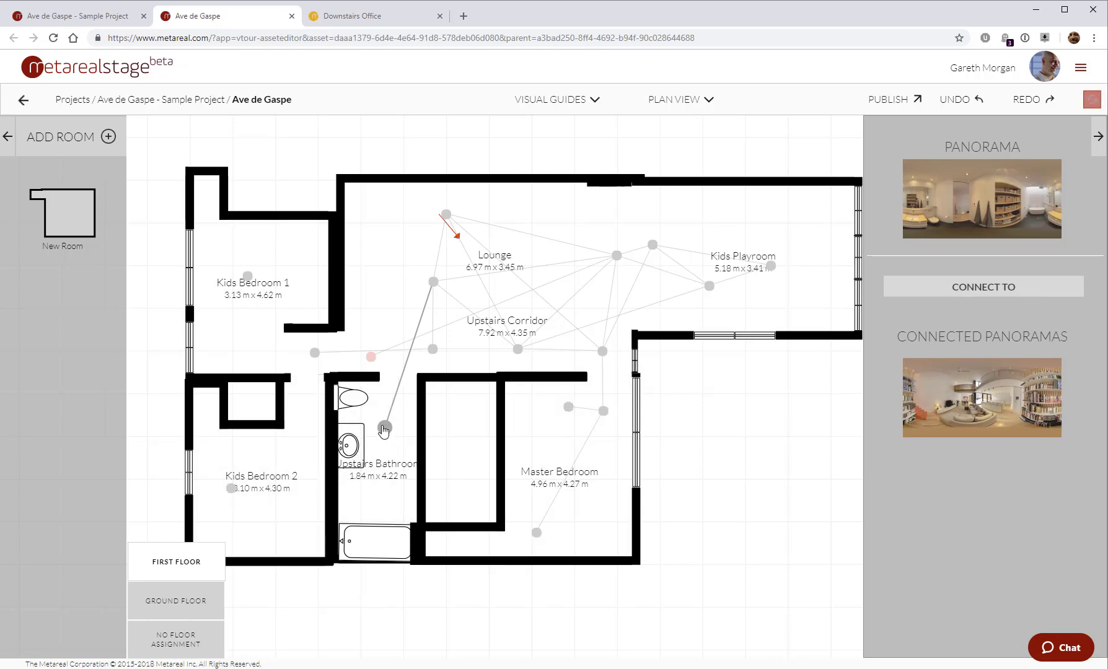
pyautogui.click(314, 353)
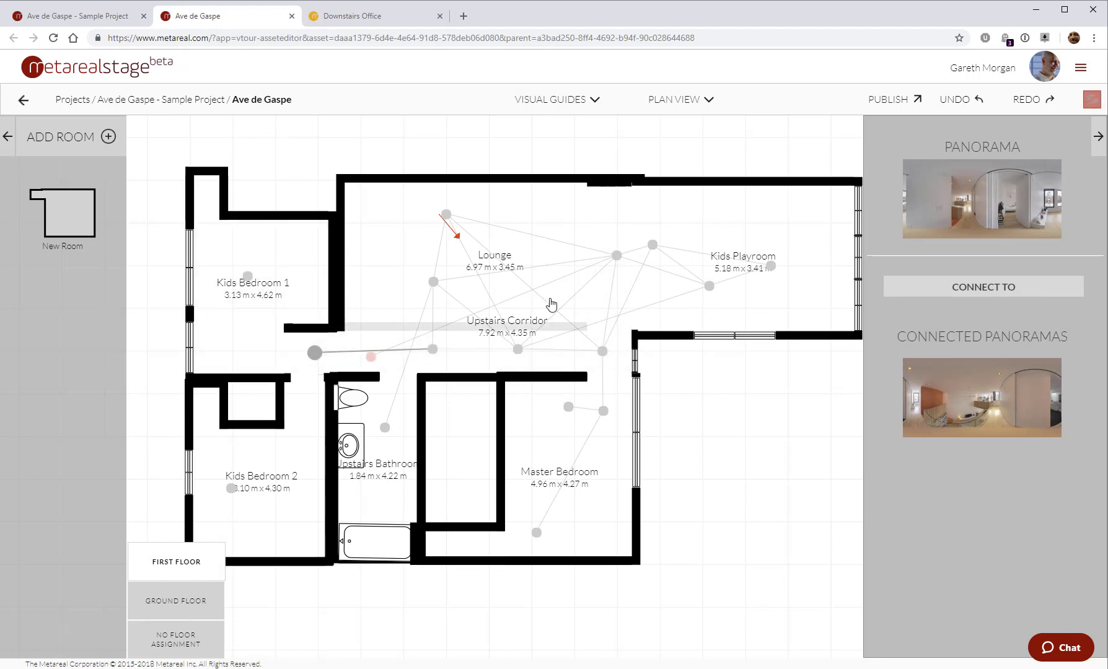
# Step: Switch the tour to Model View and inspect the two-storey 3D model from outside and close to the lounge
pyautogui.scroll(-1, 672, 378)
pyautogui.click(672, 101)
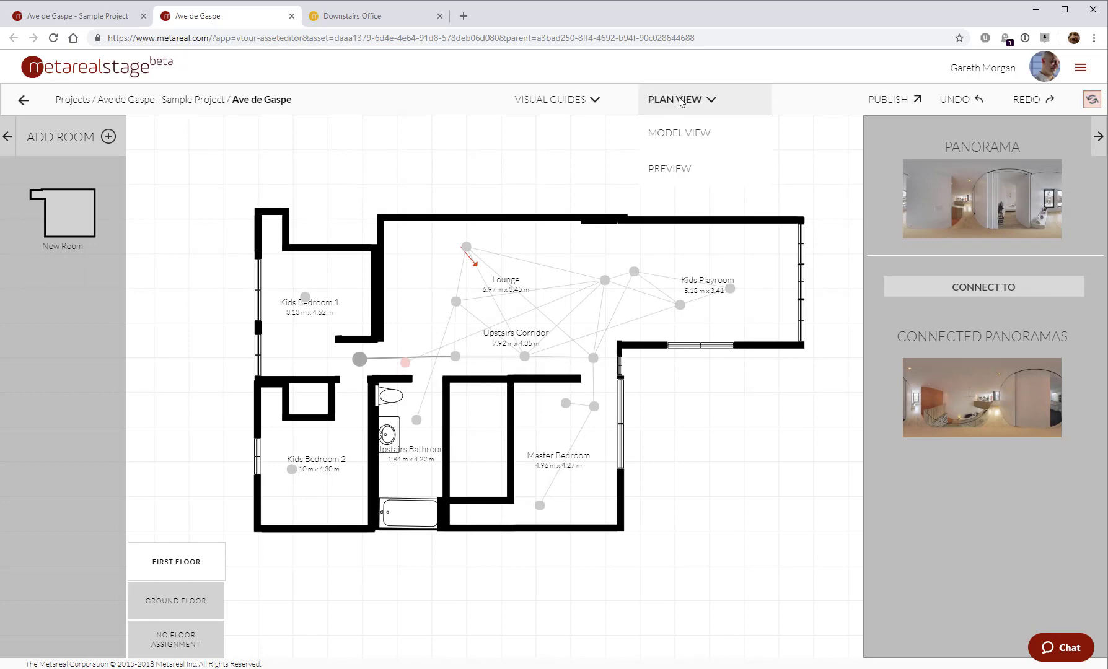
pyautogui.moveTo(684, 110)
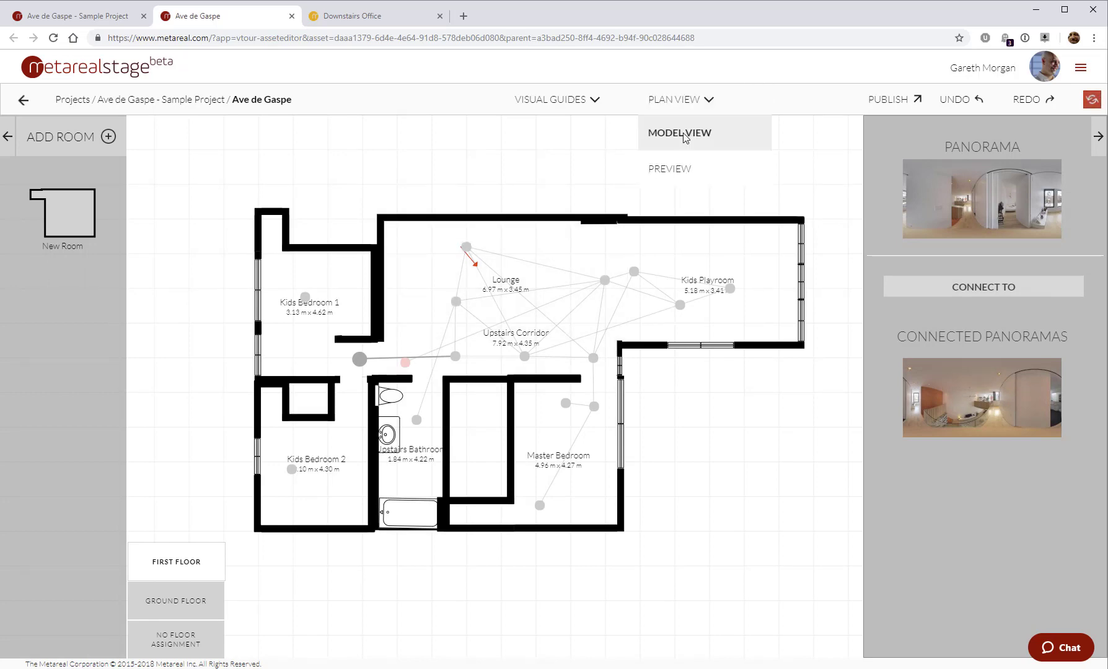
pyautogui.click(680, 134)
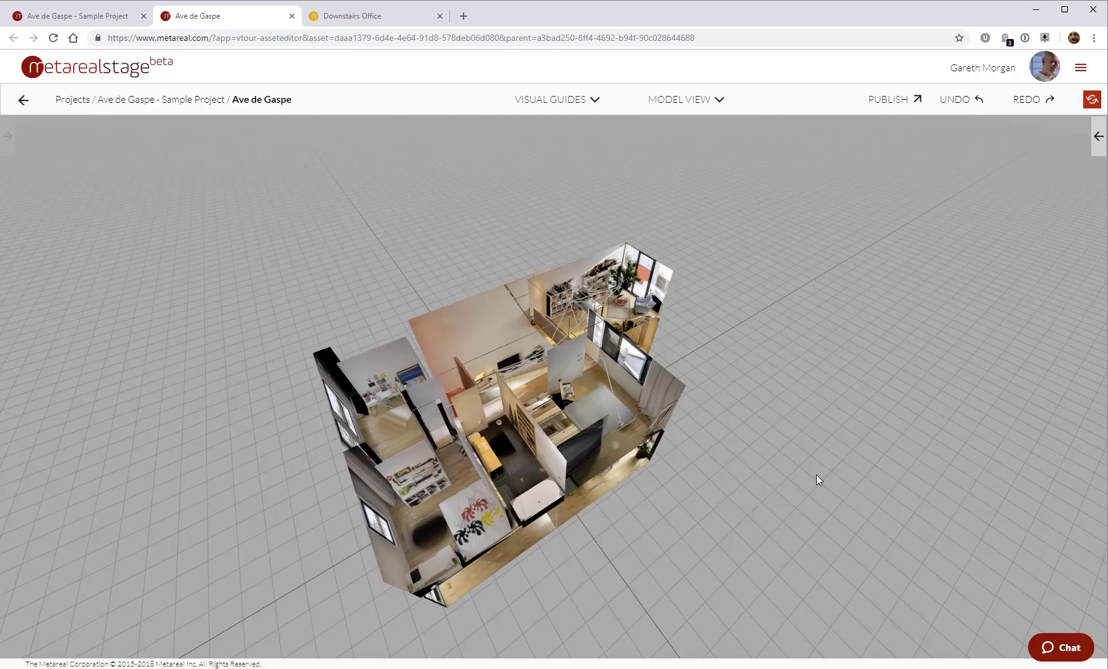
pyautogui.moveTo(876, 358); pyautogui.dragTo(614, 381)
pyautogui.scroll(5, 620, 384)
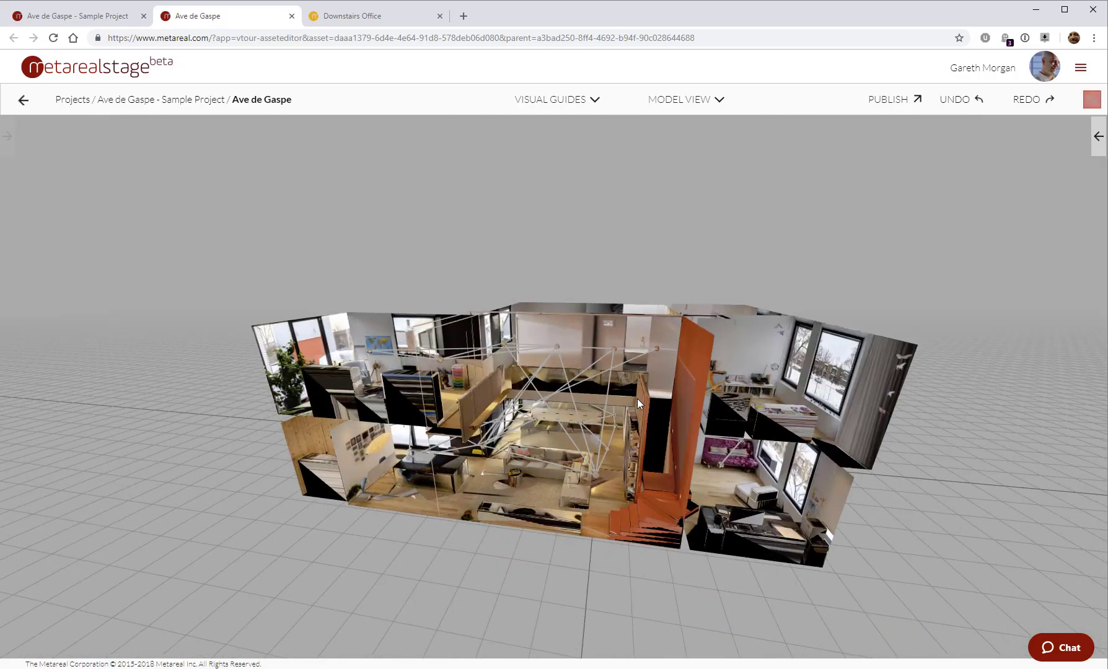
pyautogui.moveTo(613, 336); pyautogui.dragTo(448, 401)
pyautogui.scroll(3, 559, 440)
pyautogui.scroll(3, 559, 440)
# Step: Hide the panorama connection lines in the model, show them again to compare, and hide them once more
pyautogui.click(520, 99)
pyautogui.click(547, 136)
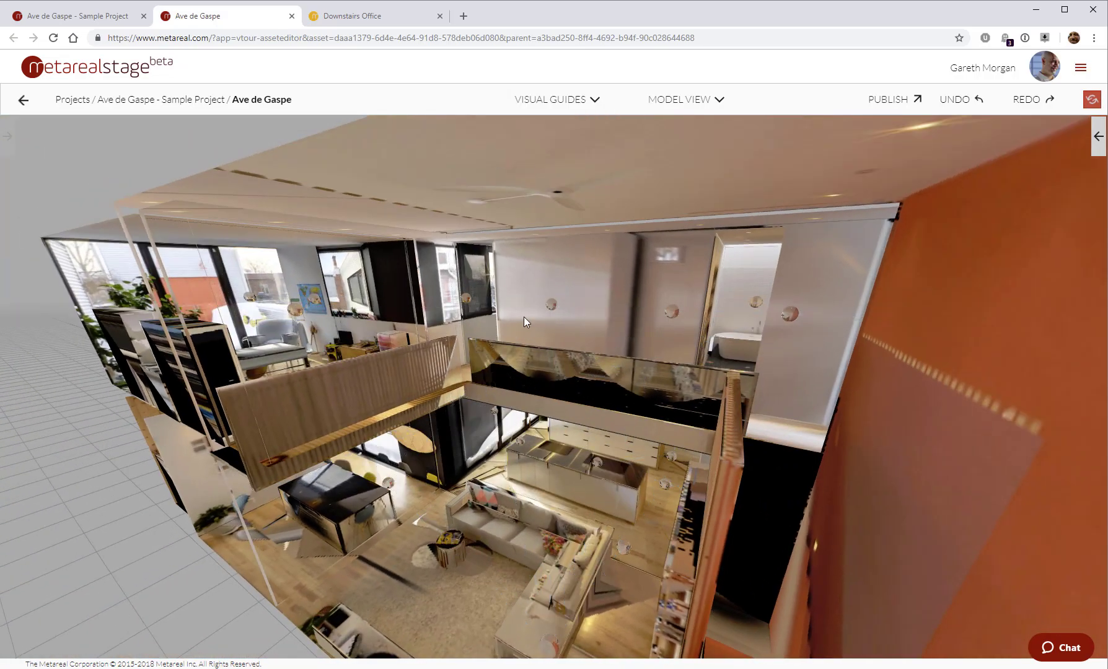
pyautogui.click(544, 102)
pyautogui.click(522, 133)
pyautogui.moveTo(619, 279); pyautogui.dragTo(601, 210)
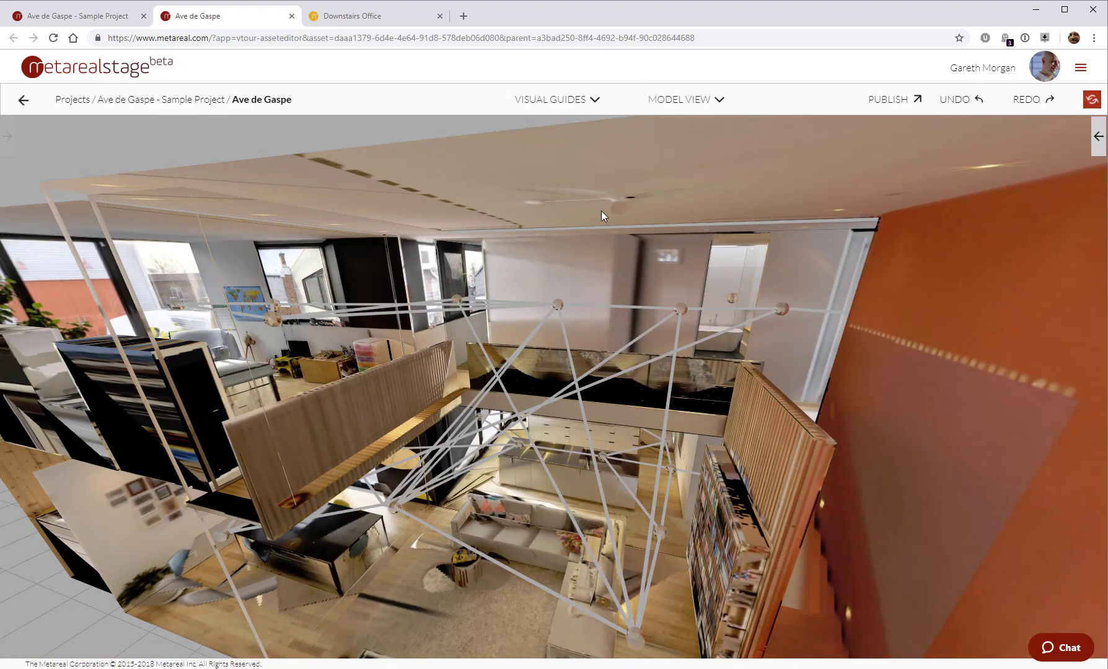
pyautogui.click(555, 103)
pyautogui.click(561, 134)
# Step: Open the tour Preview, hide its options panel, and briefly bring up the strip of room thumbnails
pyautogui.click(678, 102)
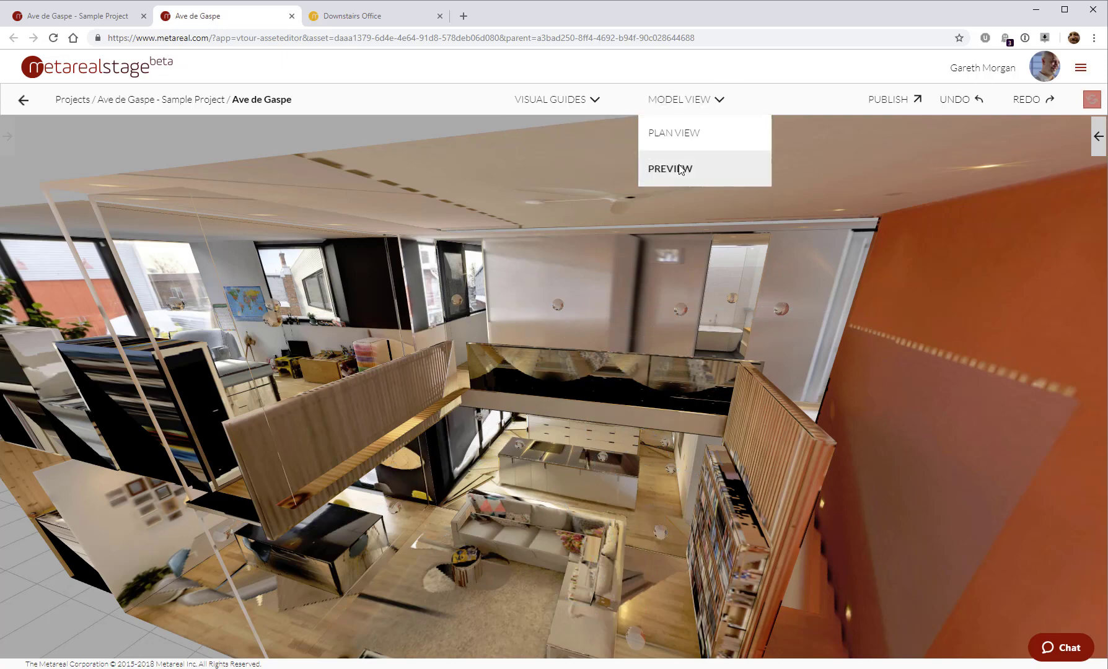
pyautogui.click(685, 168)
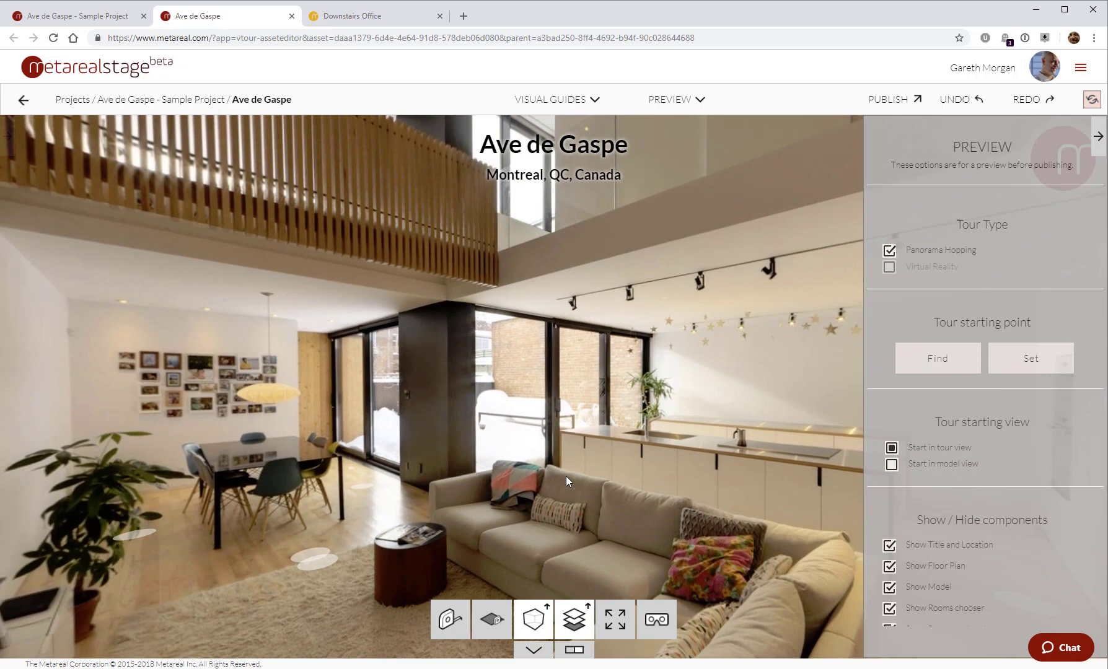
pyautogui.click(1098, 139)
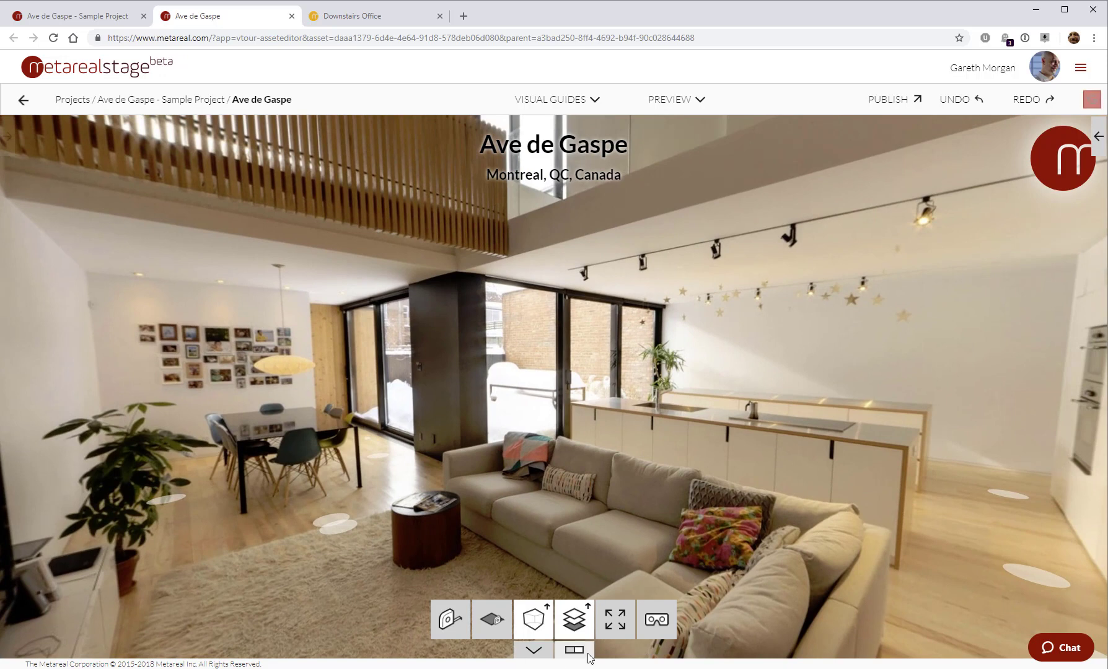
pyautogui.click(544, 649)
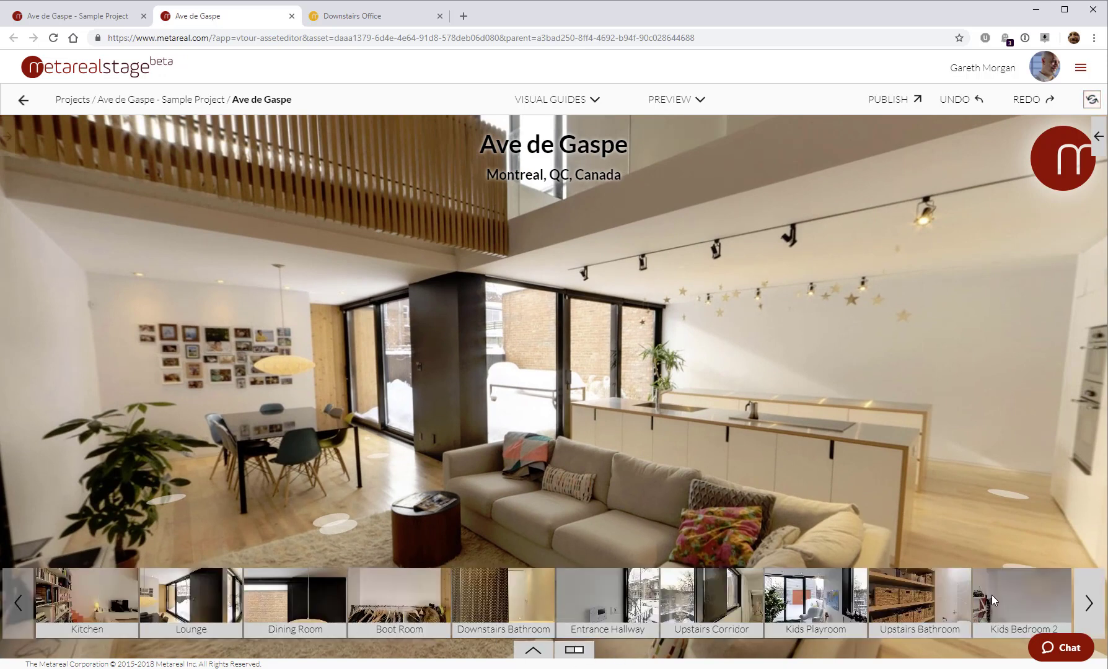
pyautogui.click(532, 650)
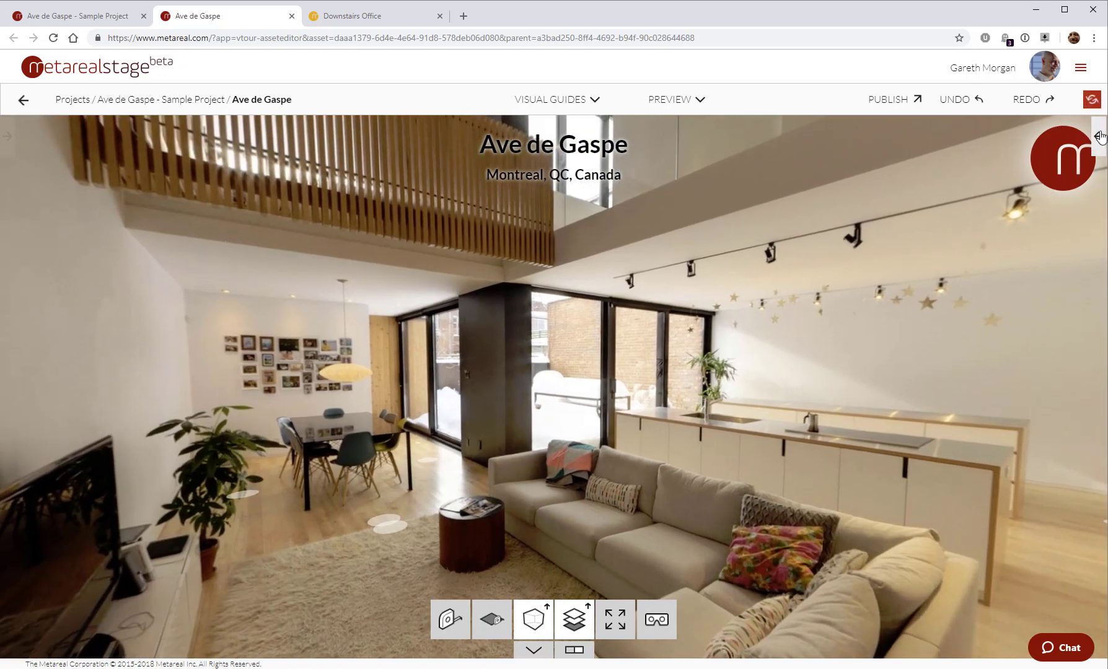
# Step: Reopen the Preview options and find the tour starting point
pyautogui.click(1097, 137)
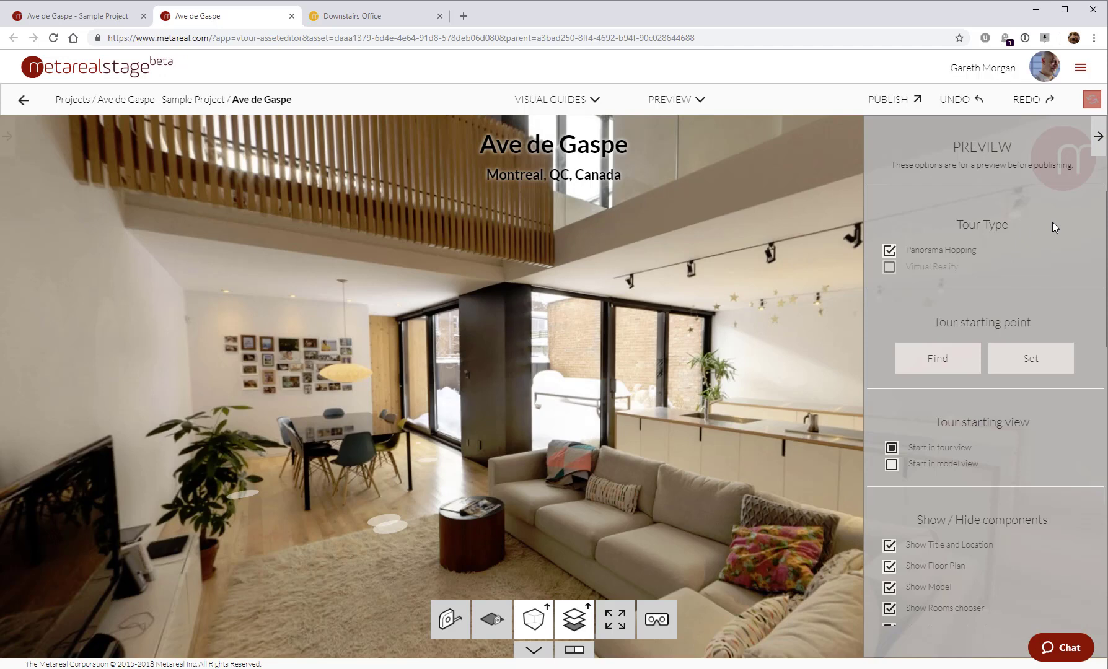
pyautogui.click(941, 365)
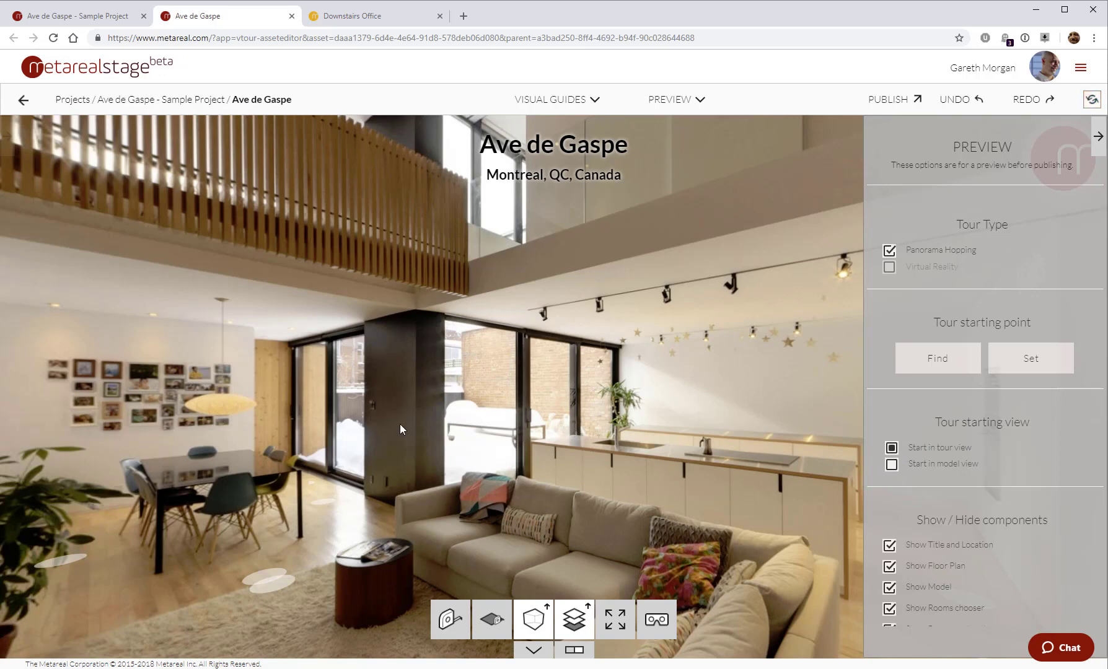
# Step: Turn Show Title and Location, Show Floor Plan and Show Model off and back on
pyautogui.scroll(-4, 1019, 414)
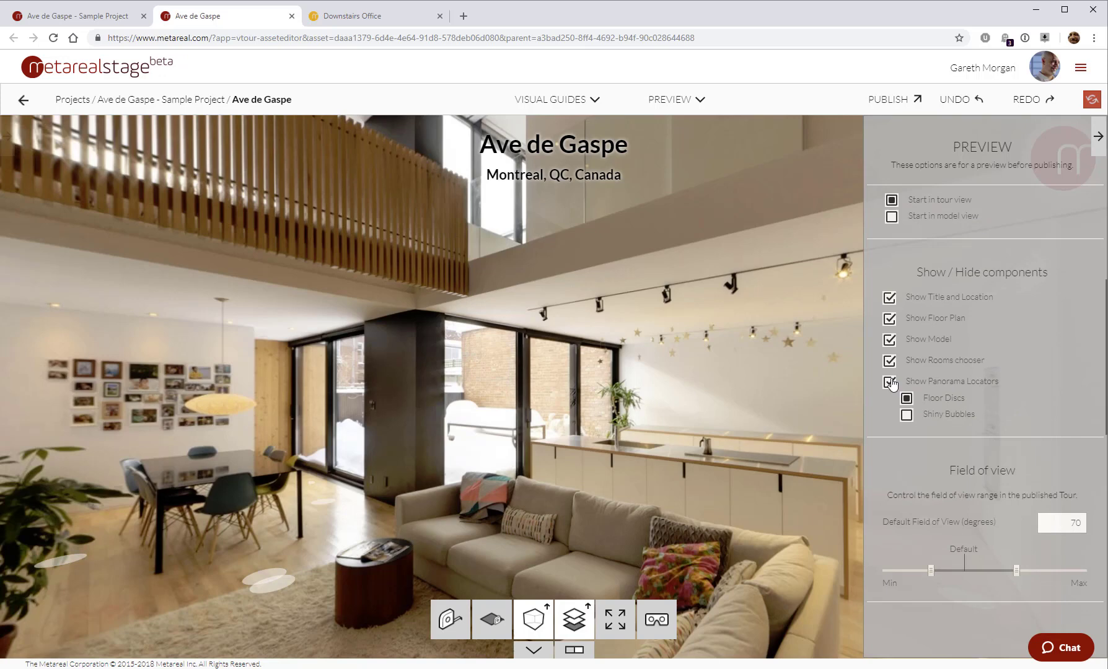
pyautogui.click(891, 299)
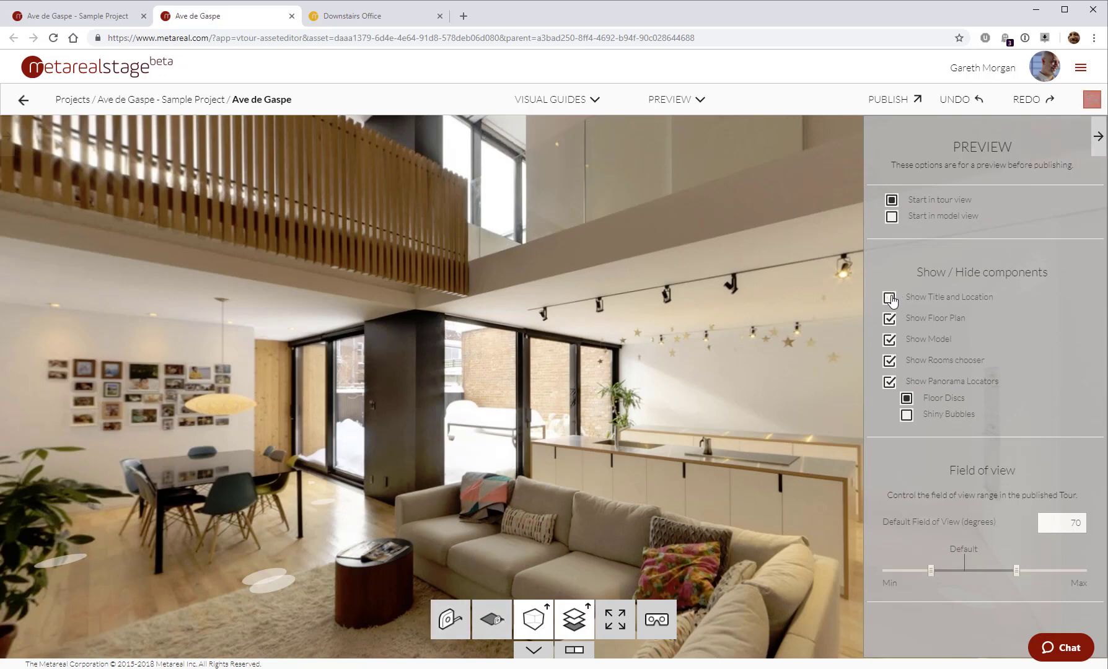
pyautogui.click(890, 298)
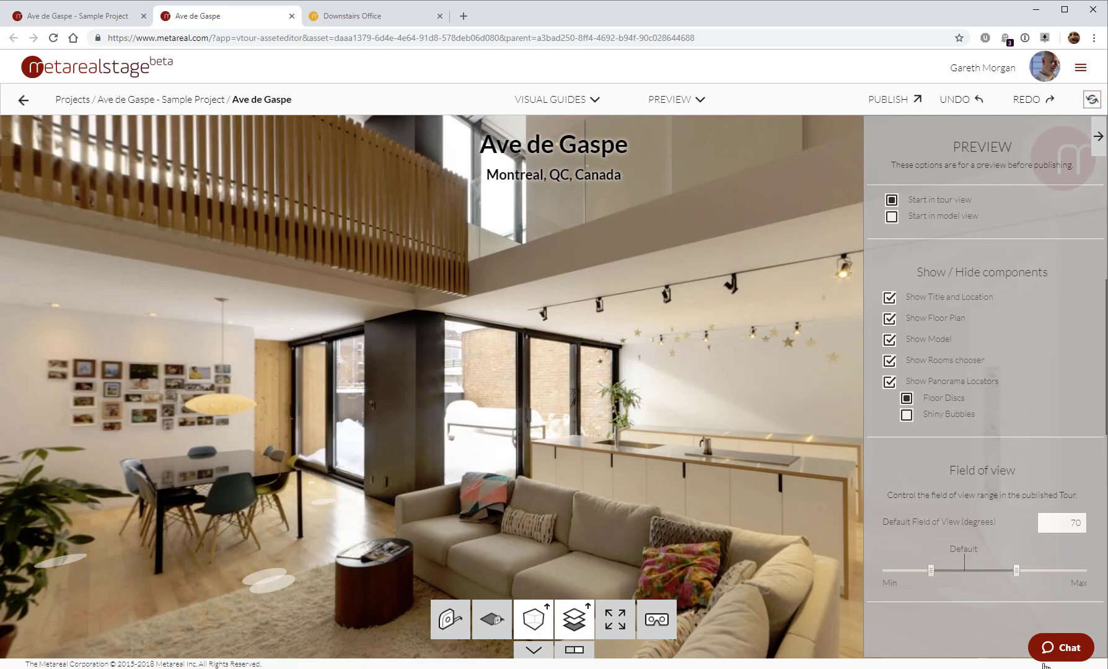
pyautogui.click(890, 319)
pyautogui.click(890, 339)
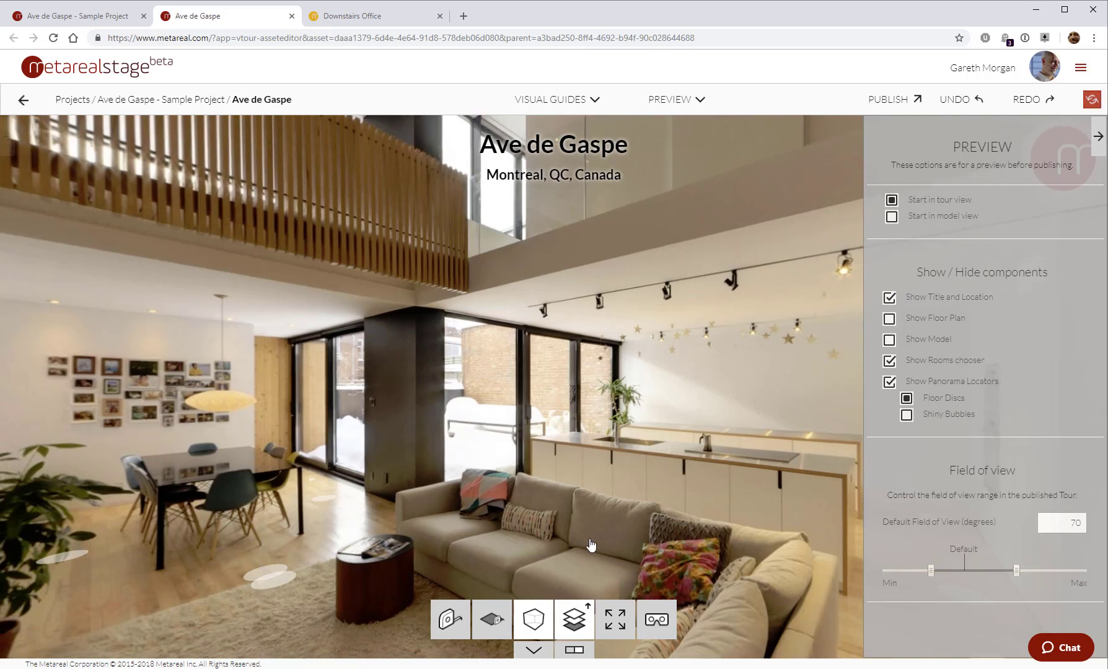
pyautogui.click(890, 341)
pyautogui.click(890, 319)
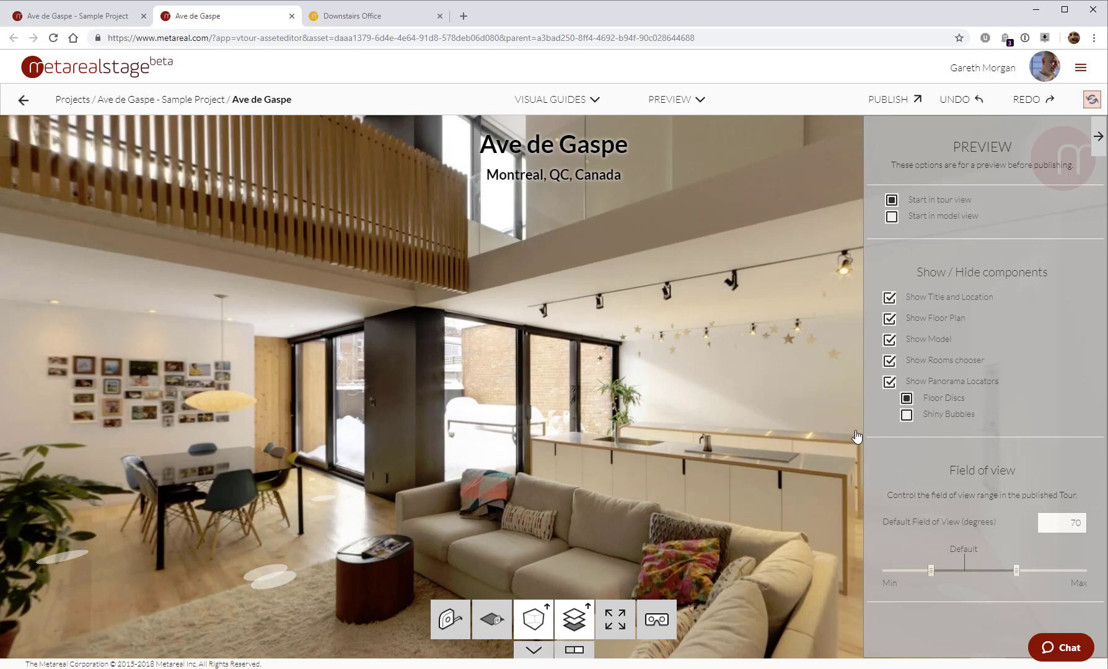
# Step: Switch the panorama locators to Shiny Bubbles and back to Floor Discs
pyautogui.click(907, 415)
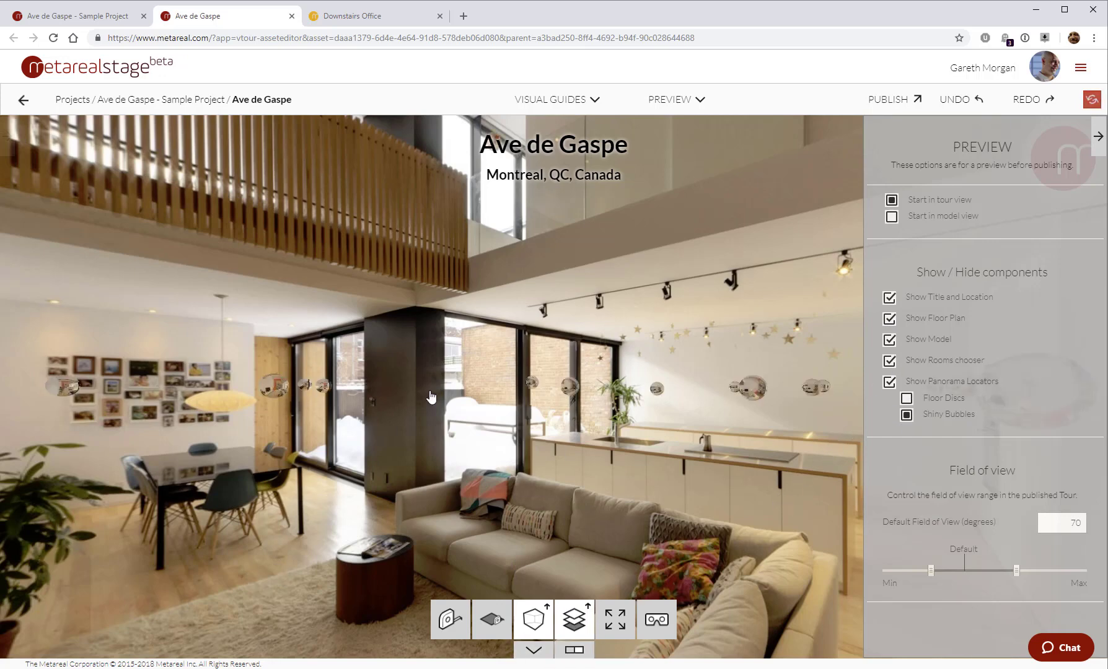
pyautogui.click(907, 400)
# Step: Review the field of view, title, logo and location, and nadir logo settings in the Preview options
pyautogui.scroll(-2, 982, 533)
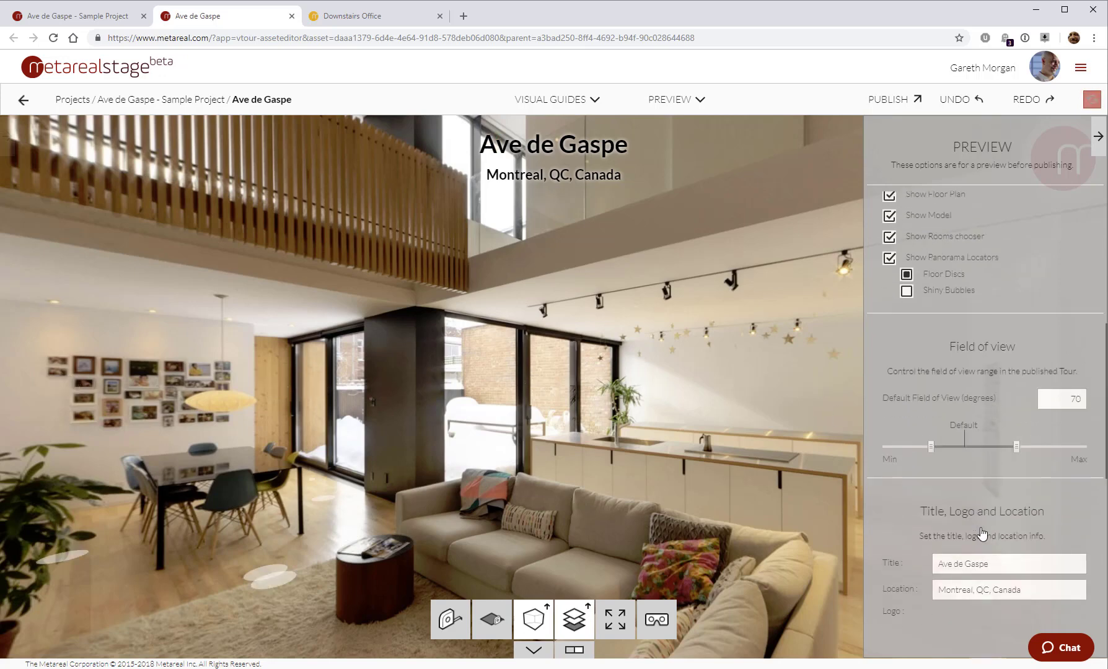
pyautogui.scroll(-3, 960, 375)
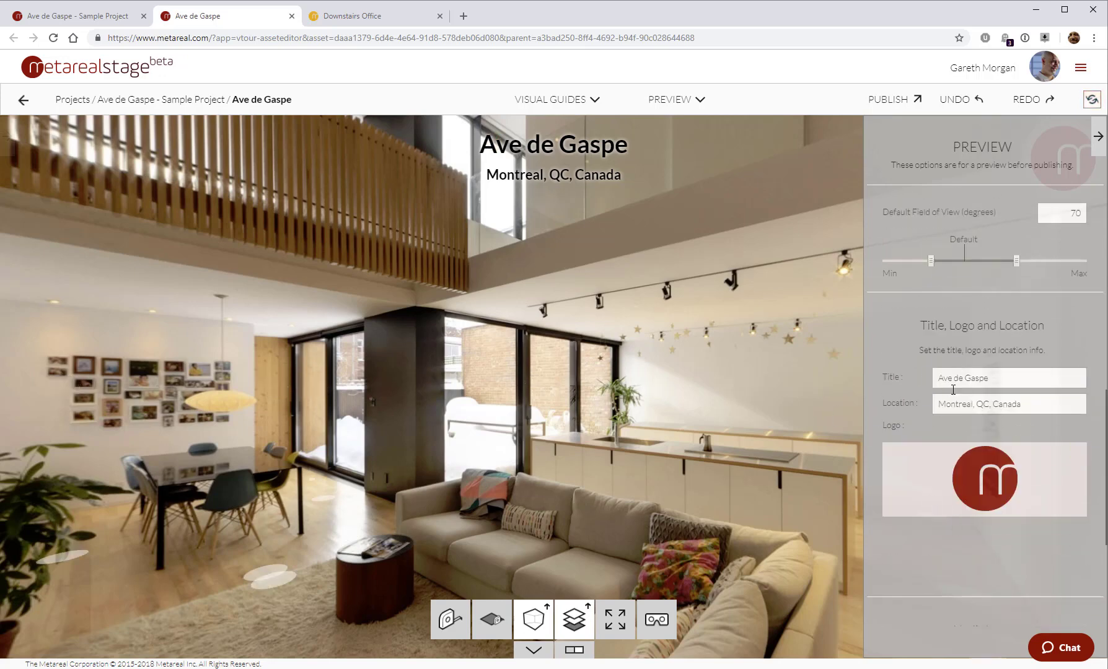
pyautogui.scroll(-4, 984, 526)
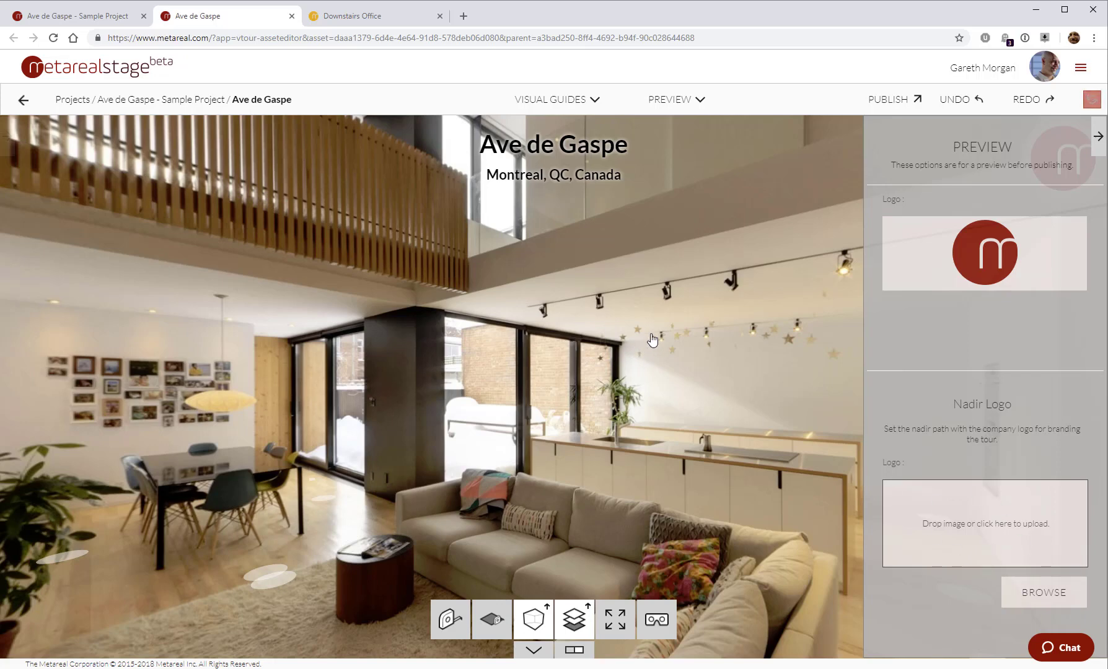
pyautogui.click(729, 342)
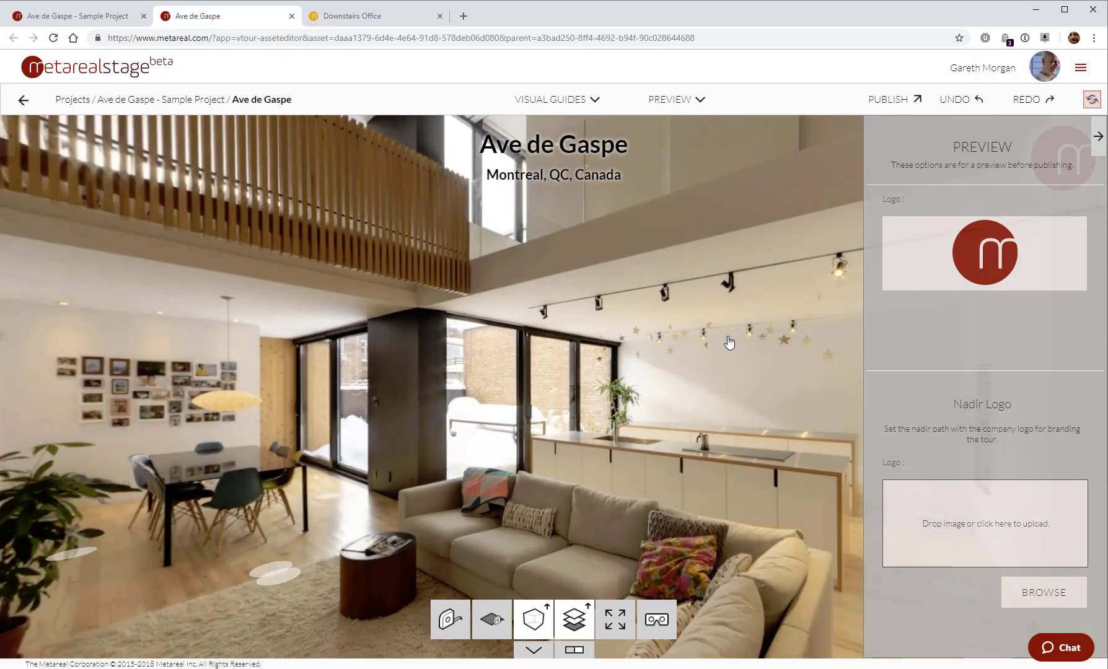
# Step: Return to the Ave de Gaspe - Sample Project dashboard and expand its Published Versions list
pyautogui.moveTo(668, 401); pyautogui.dragTo(379, 168)
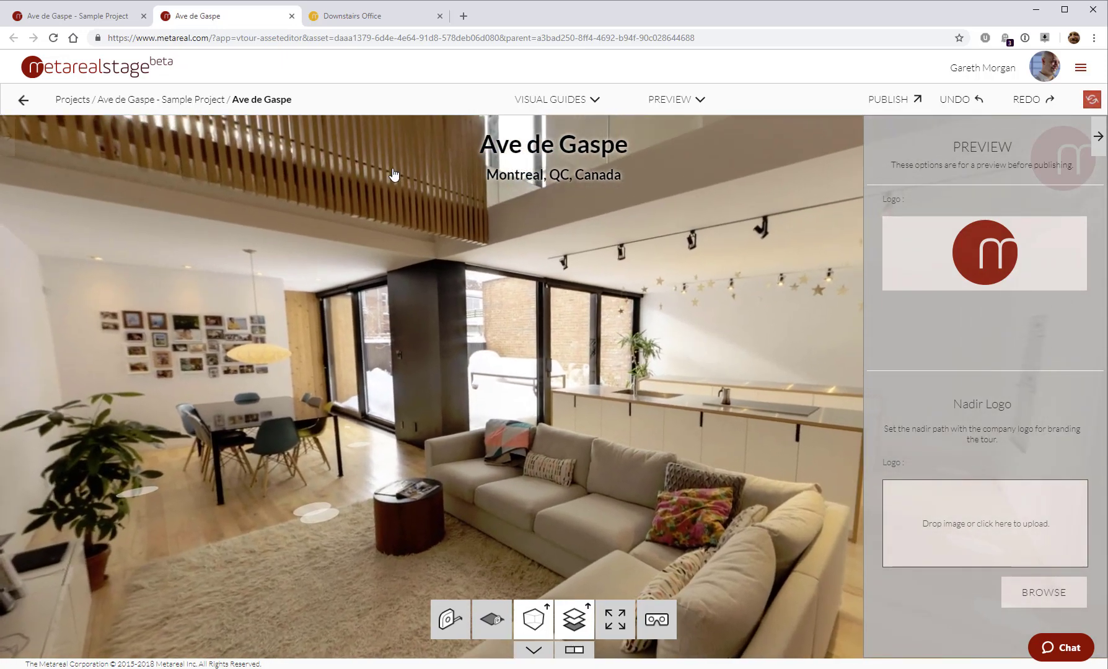
pyautogui.click(83, 17)
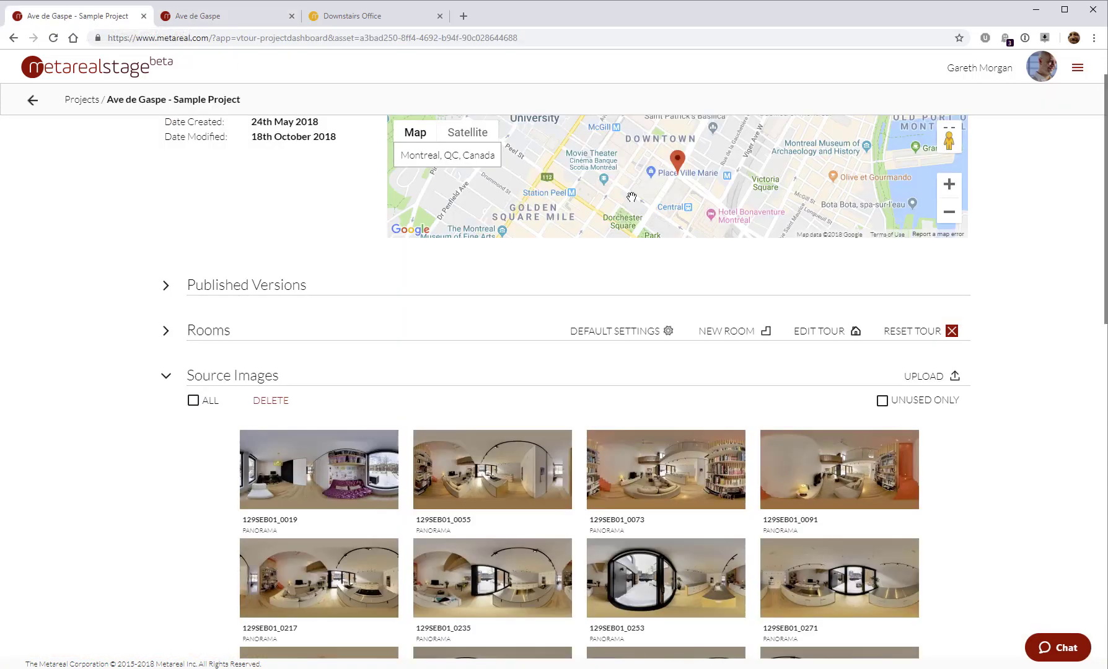
pyautogui.scroll(1, 984, 277)
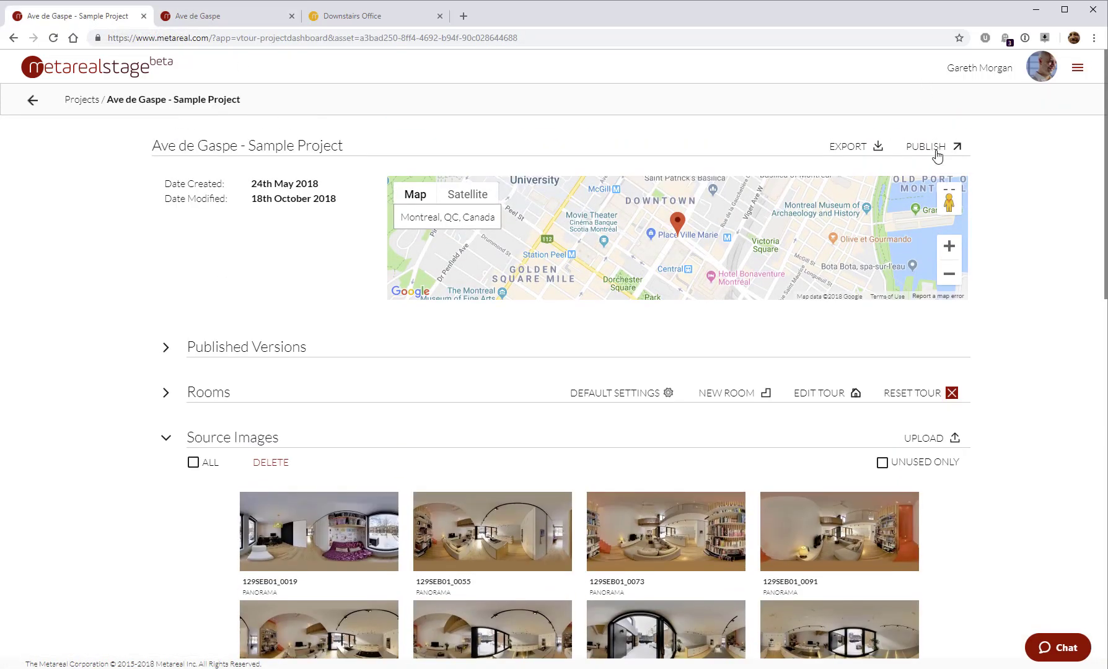
pyautogui.click(166, 349)
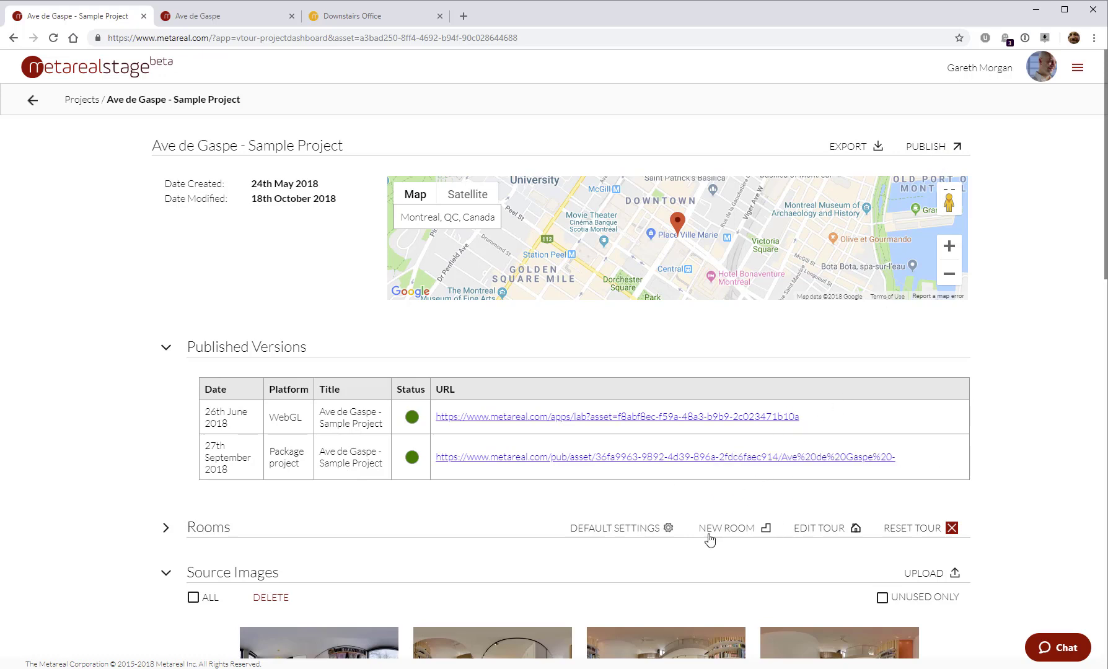
# Step: Toggle the online status of the sample project's published WebGL version and copy its embed code
pyautogui.moveTo(898, 416)
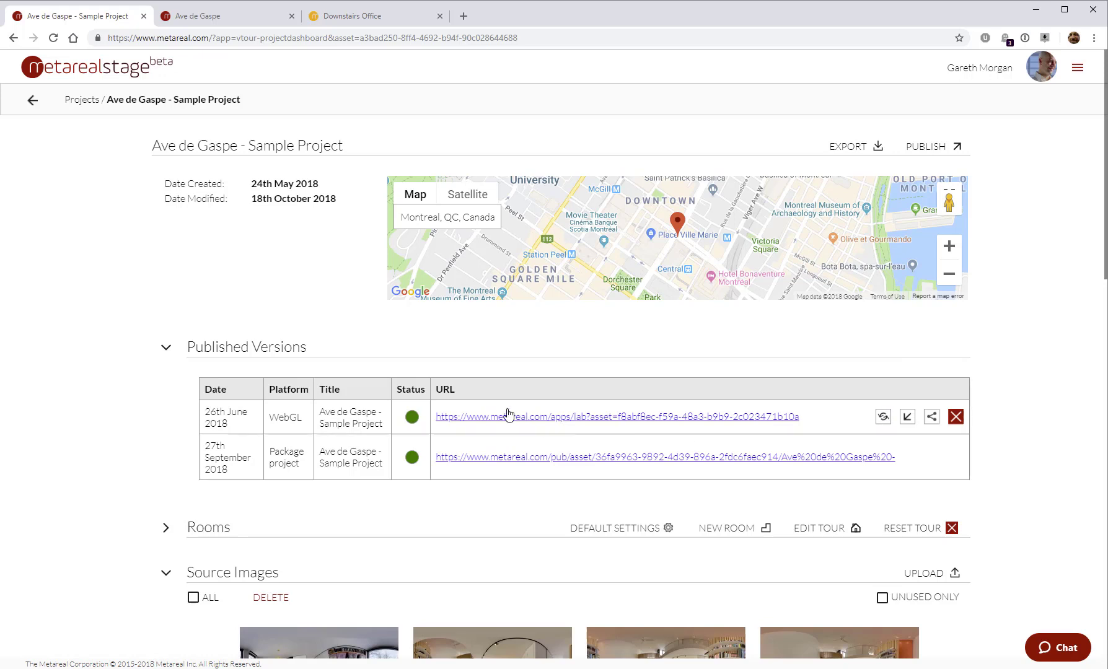
pyautogui.click(908, 417)
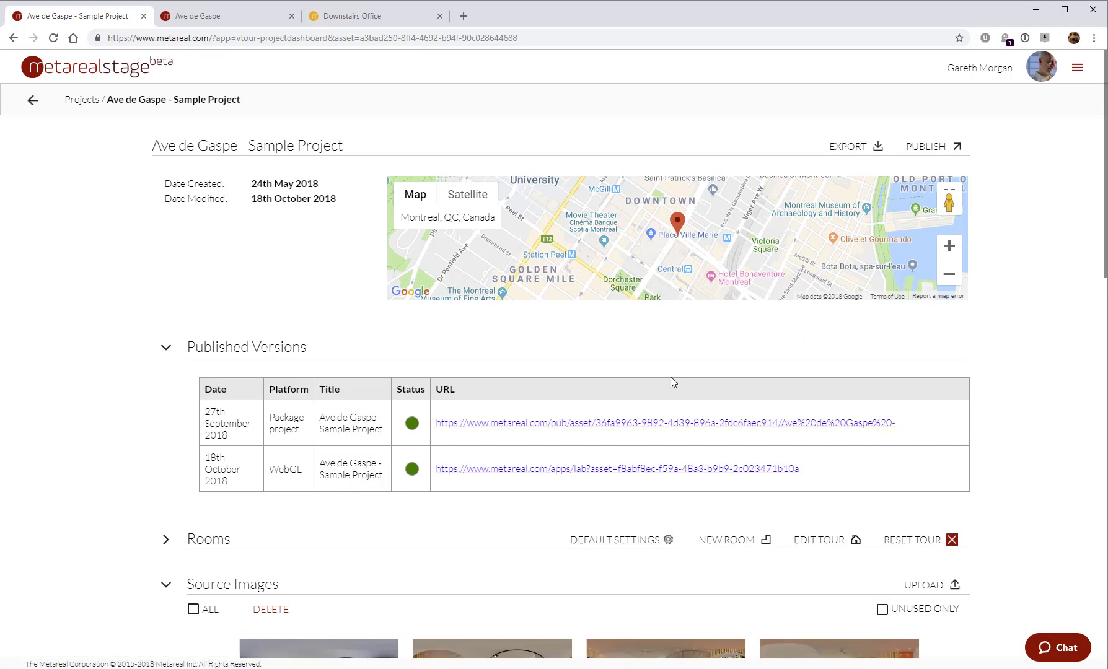
pyautogui.moveTo(623, 472)
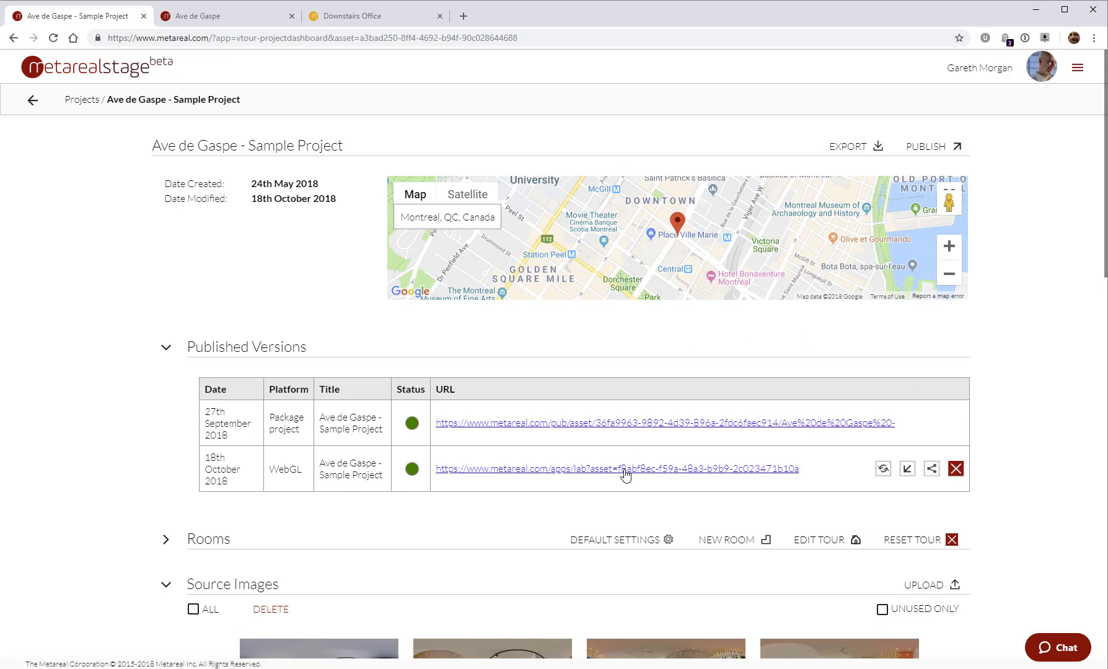
pyautogui.click(932, 472)
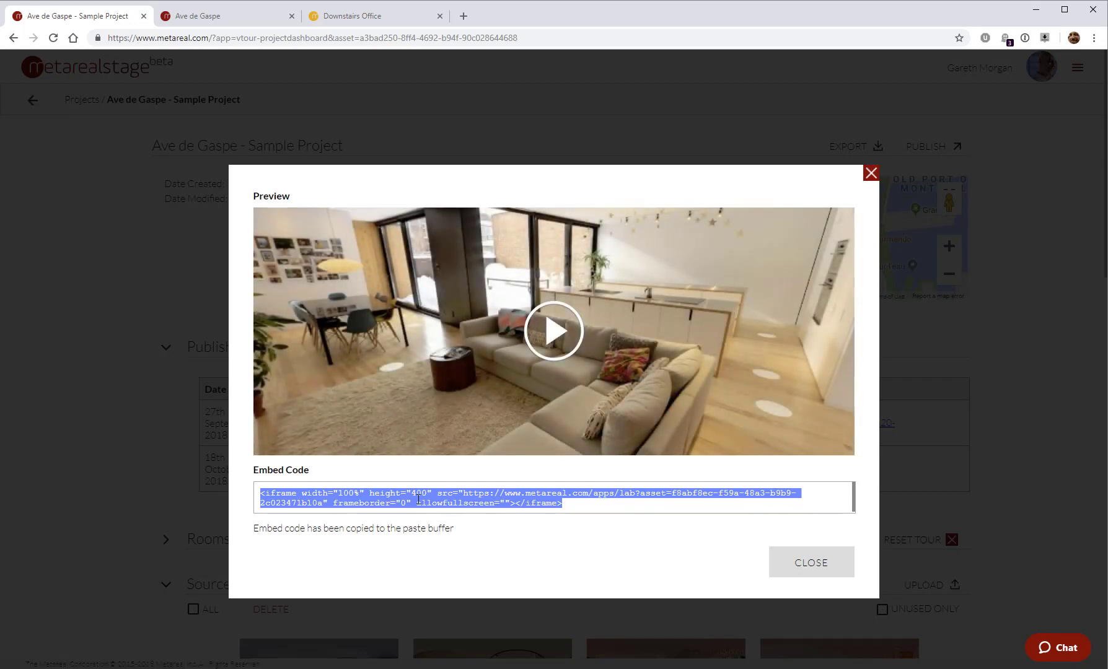
pyautogui.click(811, 562)
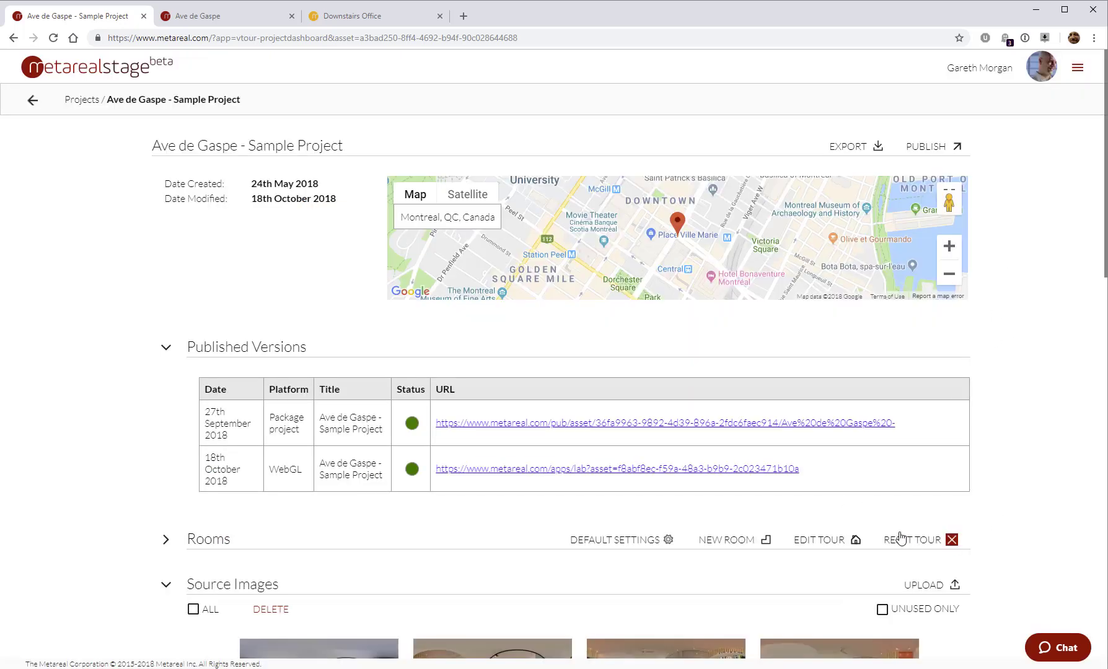
pyautogui.moveTo(947, 440)
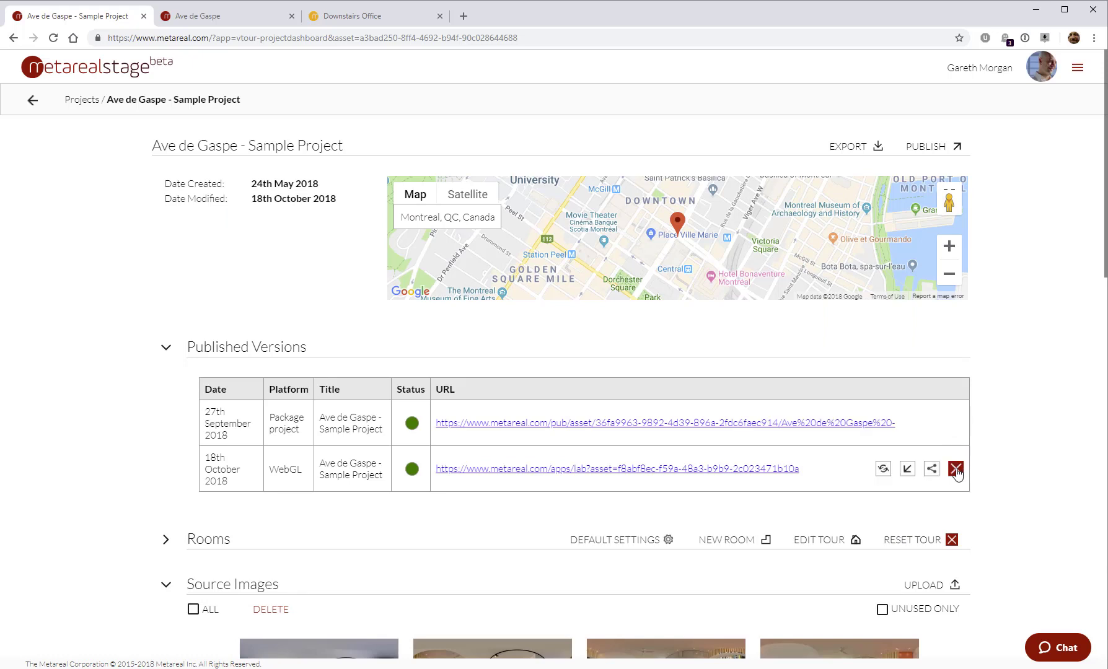
pyautogui.moveTo(434, 224)
# Step: Open the account's Usage page and review the monthly data, usage forecast and Usage per Tour table
pyautogui.click(1078, 71)
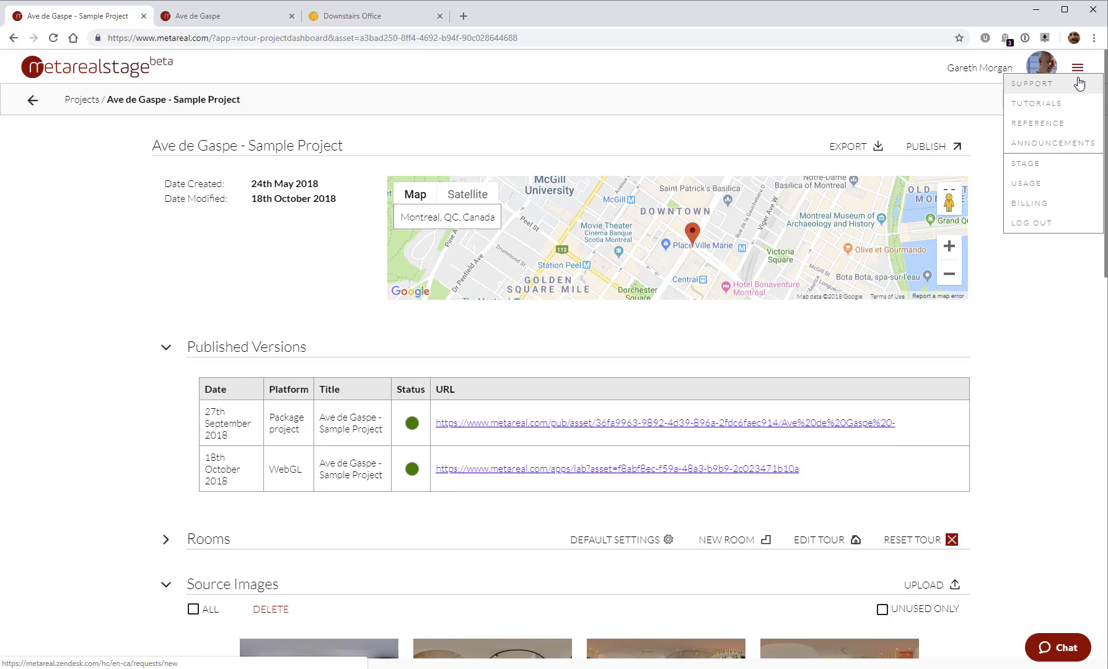
pyautogui.click(1040, 185)
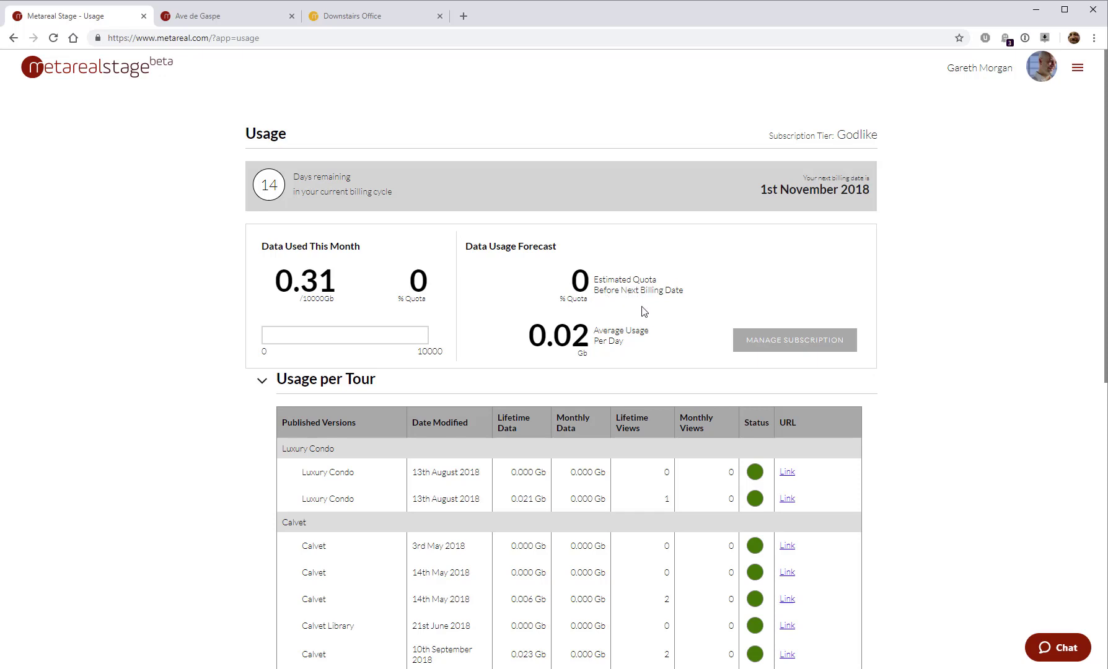
pyautogui.scroll(-2, 658, 311)
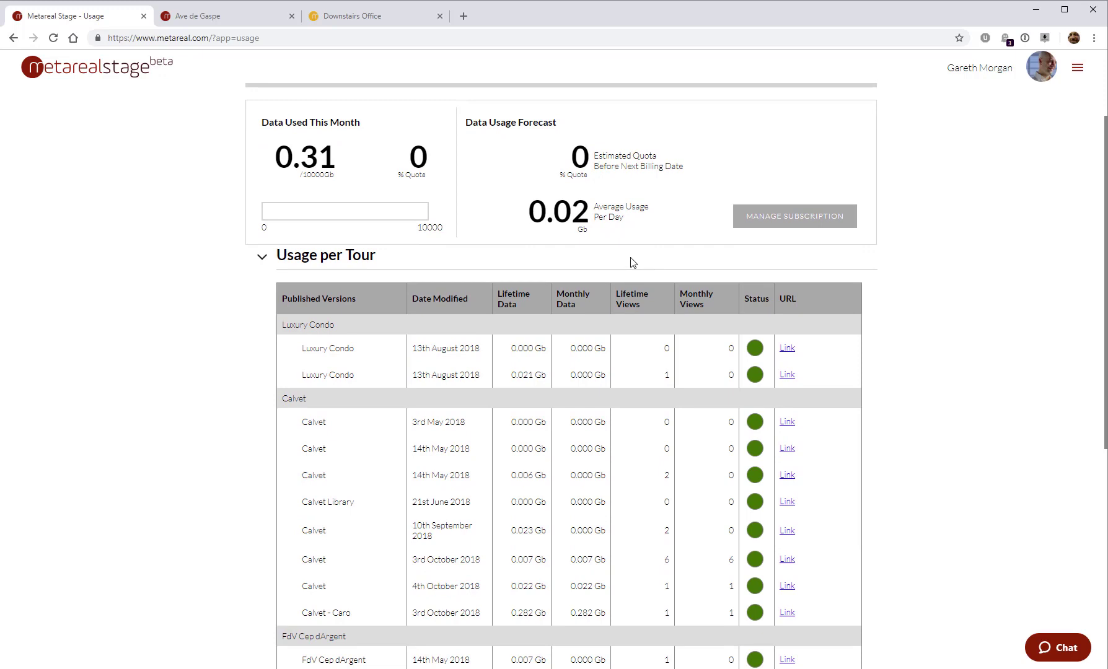
pyautogui.click(261, 257)
pyautogui.click(260, 383)
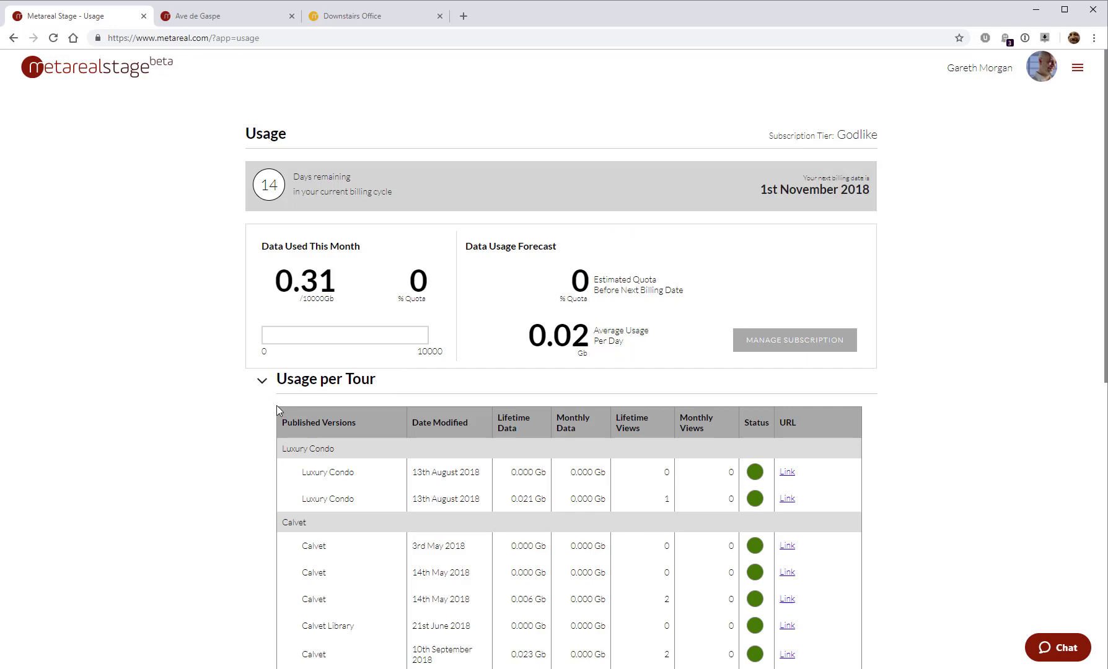
pyautogui.scroll(-8, 518, 443)
pyautogui.scroll(8, 520, 447)
pyautogui.scroll(-2, 537, 452)
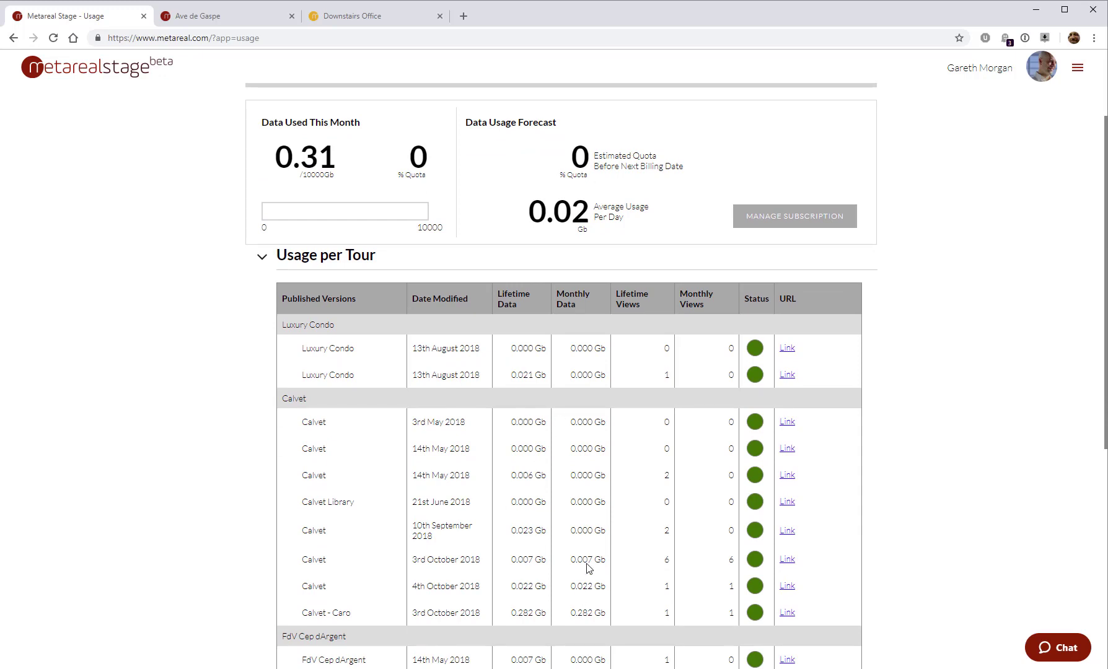
# Step: Toggle the online status of the Calvet published version dated 3rd May 2018 in the usage table
pyautogui.moveTo(787, 425)
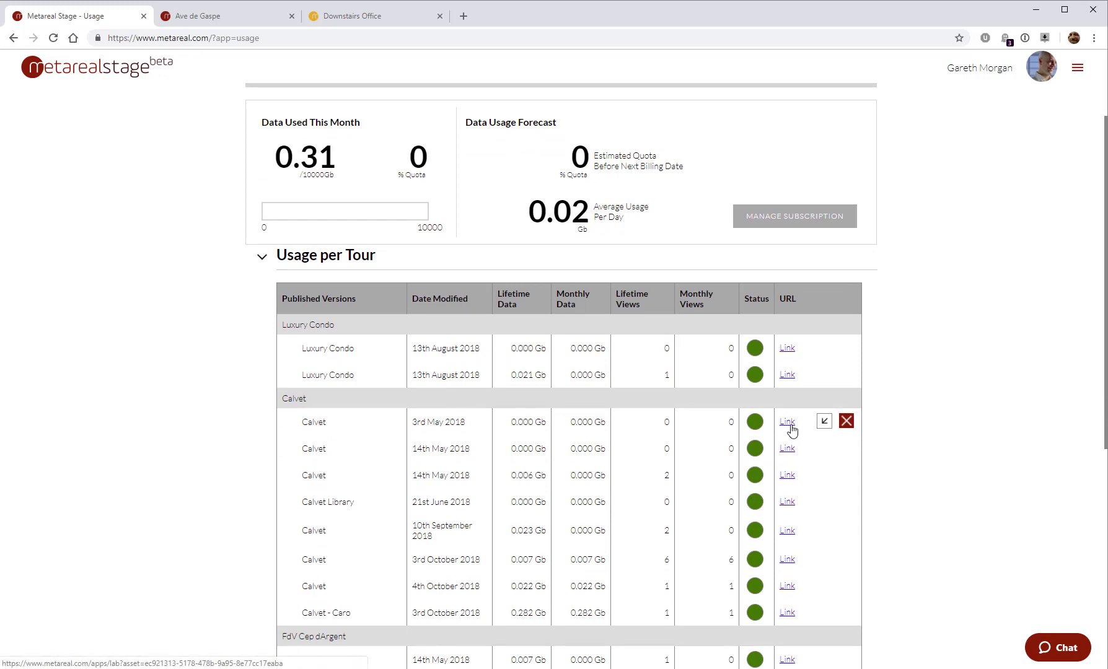
pyautogui.click(824, 423)
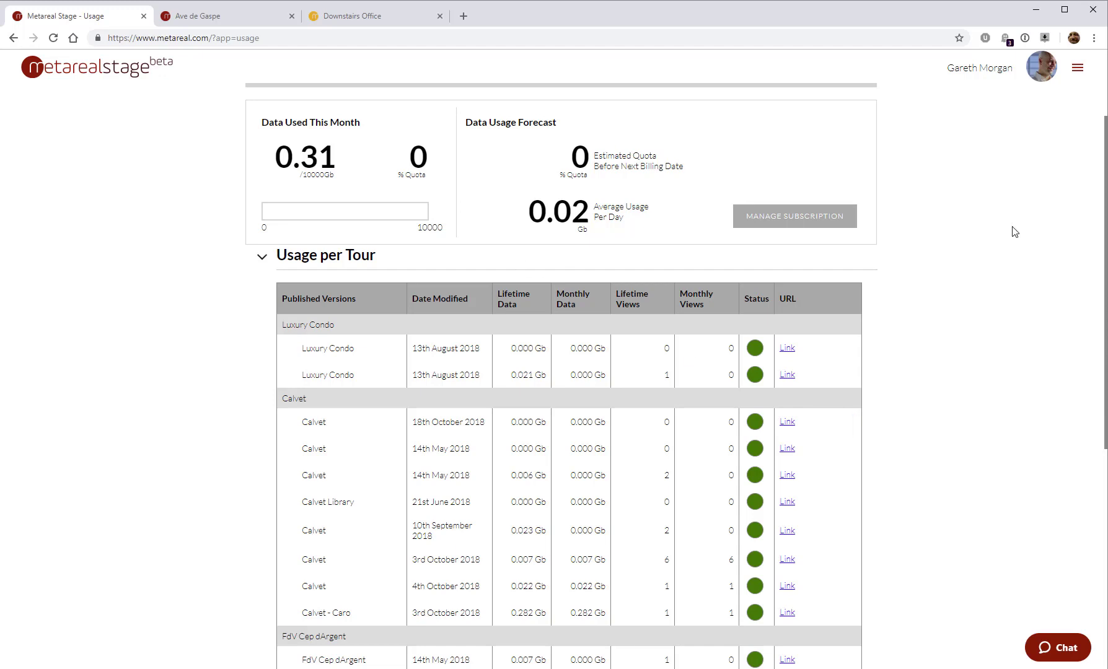
pyautogui.scroll(2, 1015, 232)
# Step: Open the Billing & Account Information page and review the subscription, account logins and transactions
pyautogui.click(1077, 68)
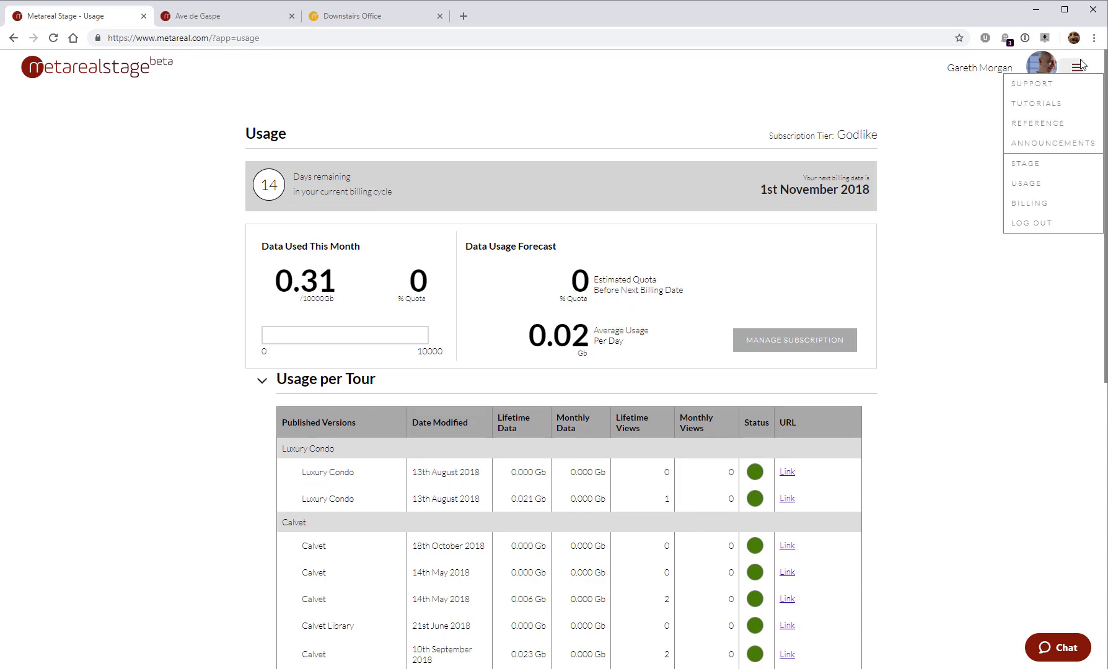
pyautogui.click(1044, 204)
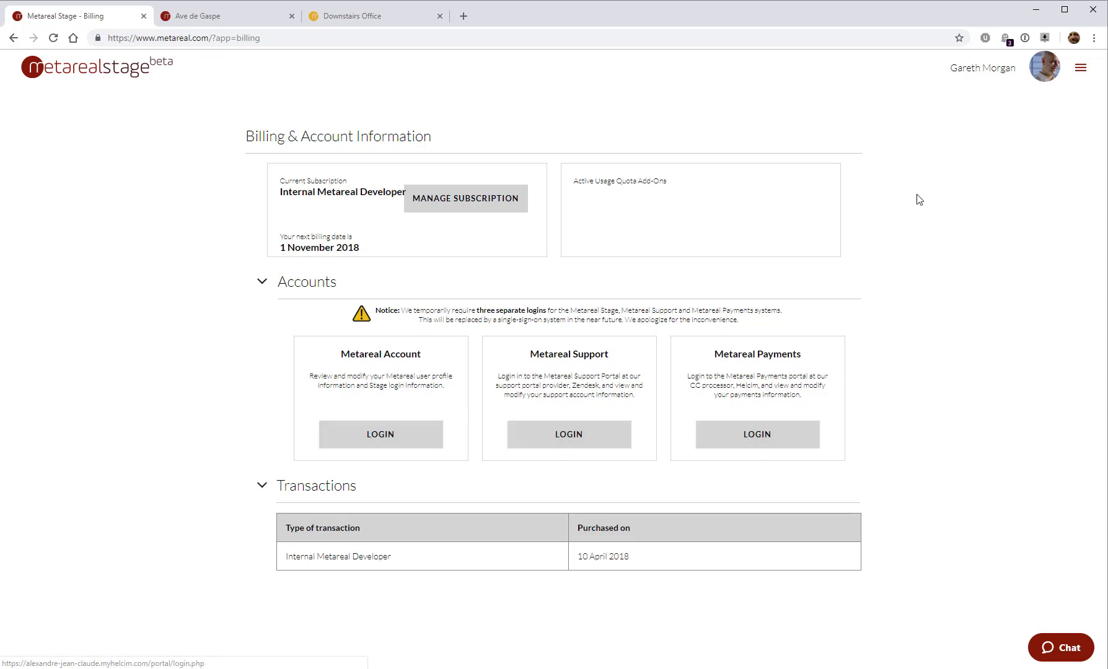
pyautogui.click(1080, 70)
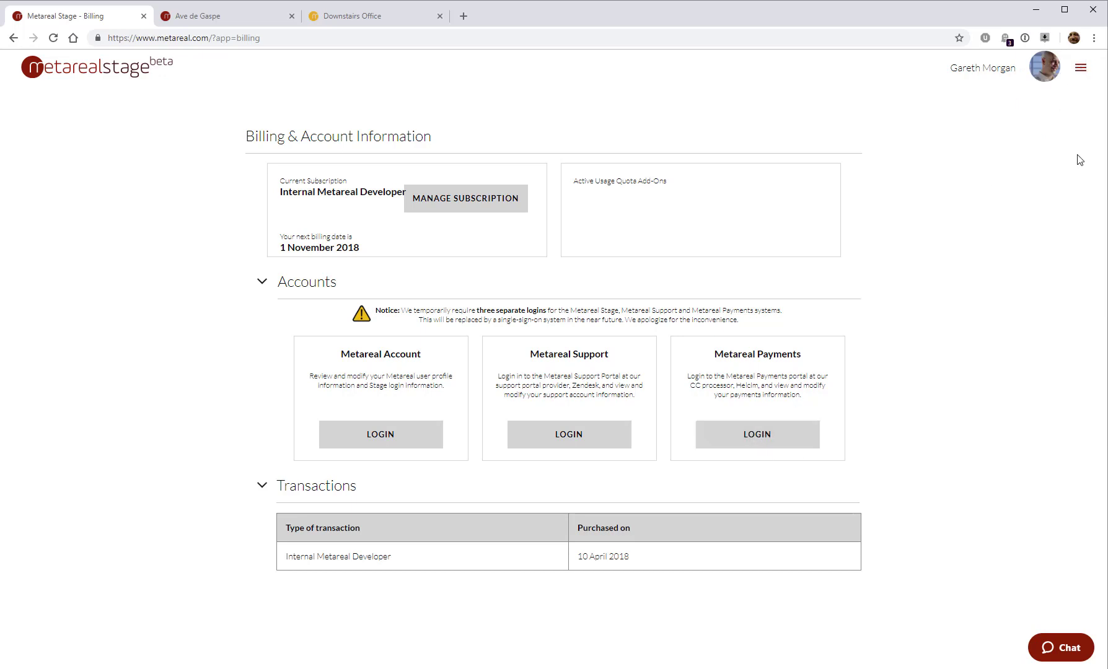
pyautogui.moveTo(1083, 70)
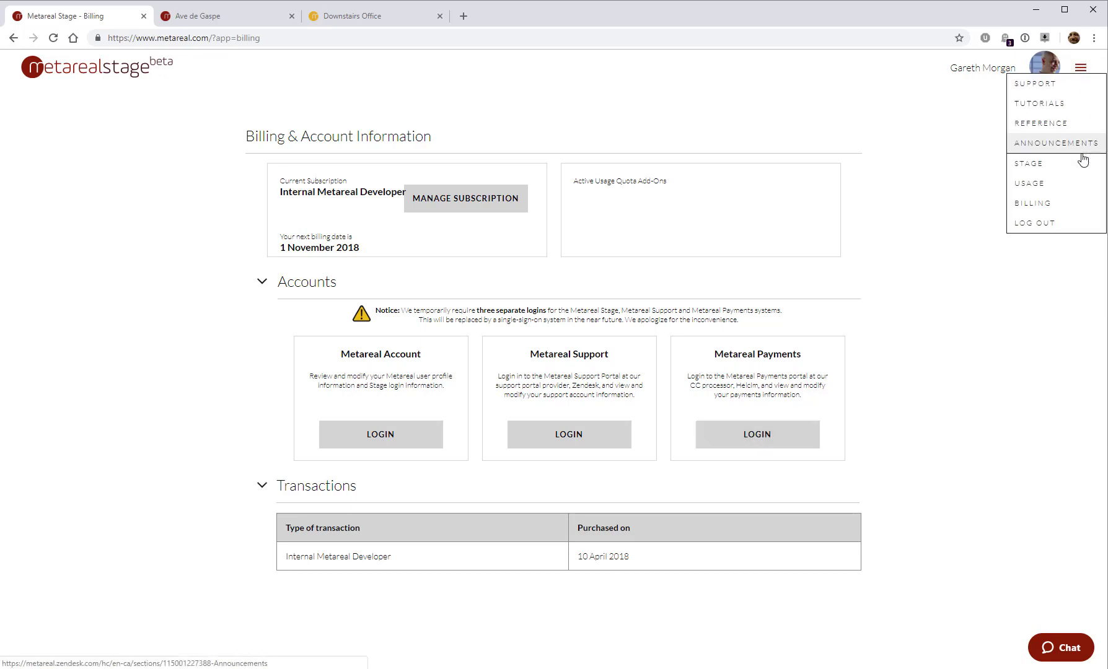
# Step: Open subscription management and compare the Creator, Professional and Enterprise plans
pyautogui.click(474, 207)
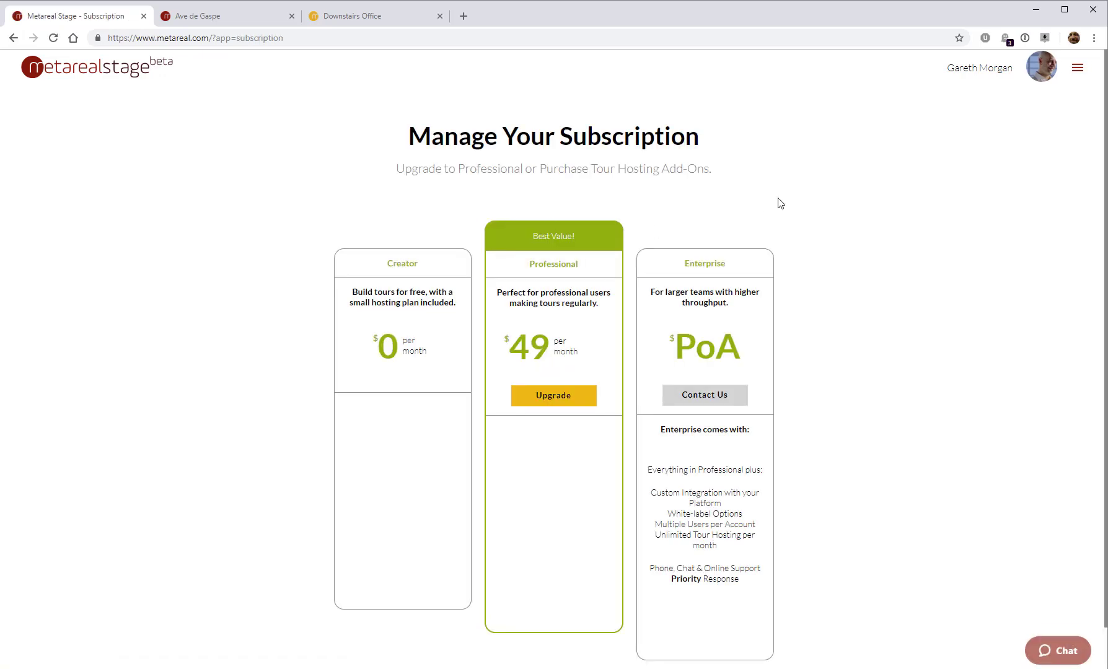
pyautogui.scroll(-1, 876, 282)
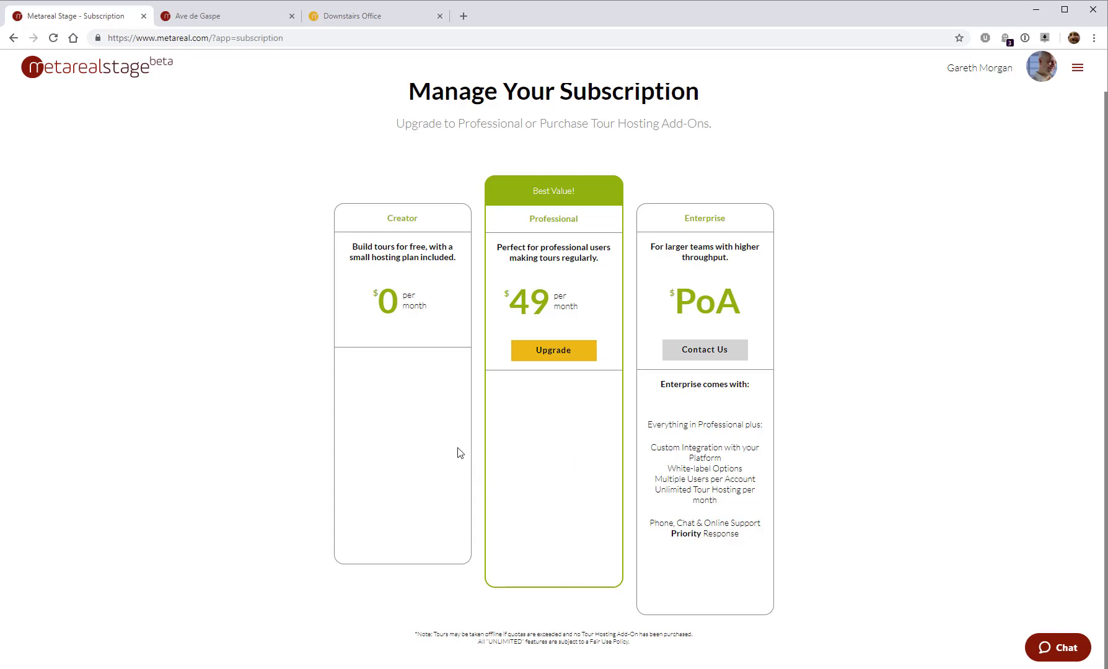
pyautogui.scroll(1, 449, 463)
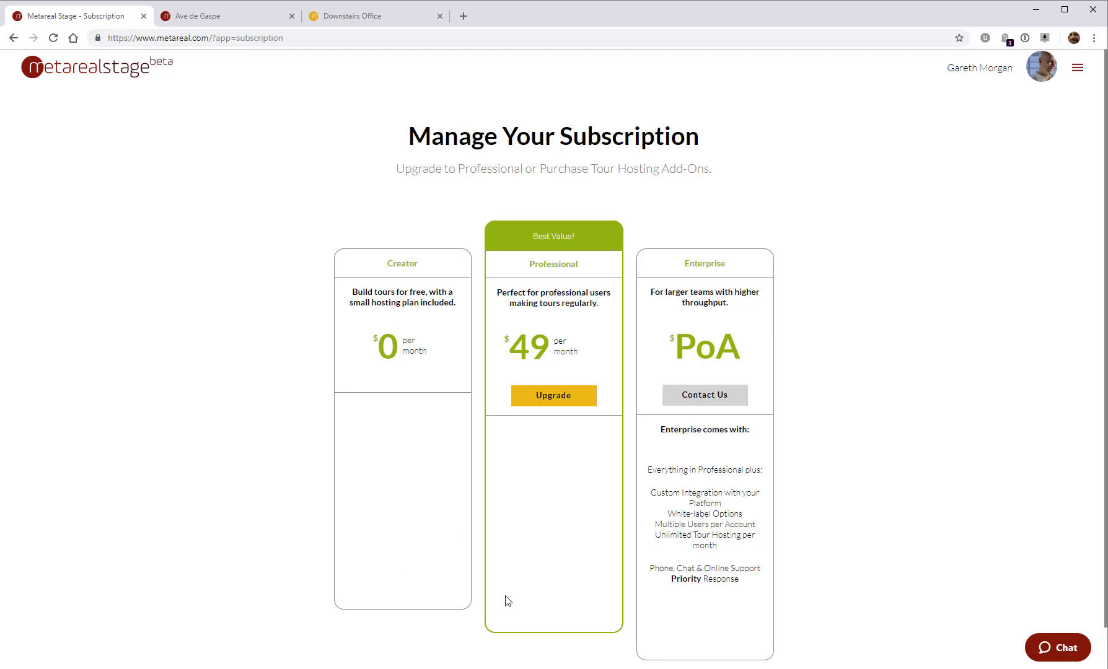
# Step: Return to the Stage project browser and look through the project list
pyautogui.click(1079, 69)
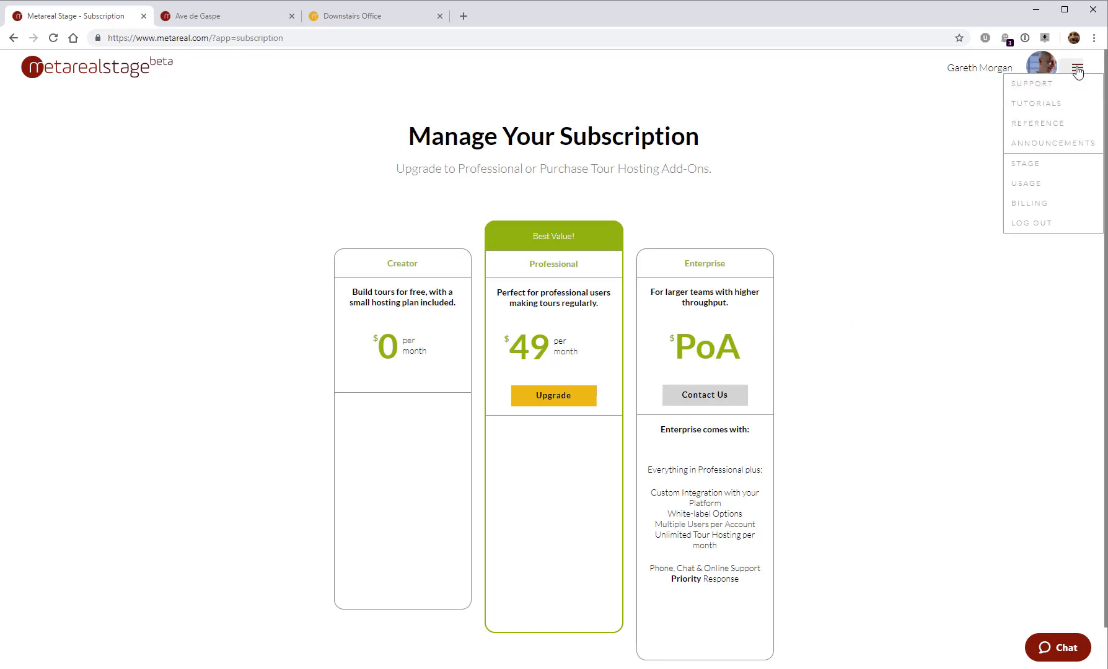
pyautogui.click(1045, 164)
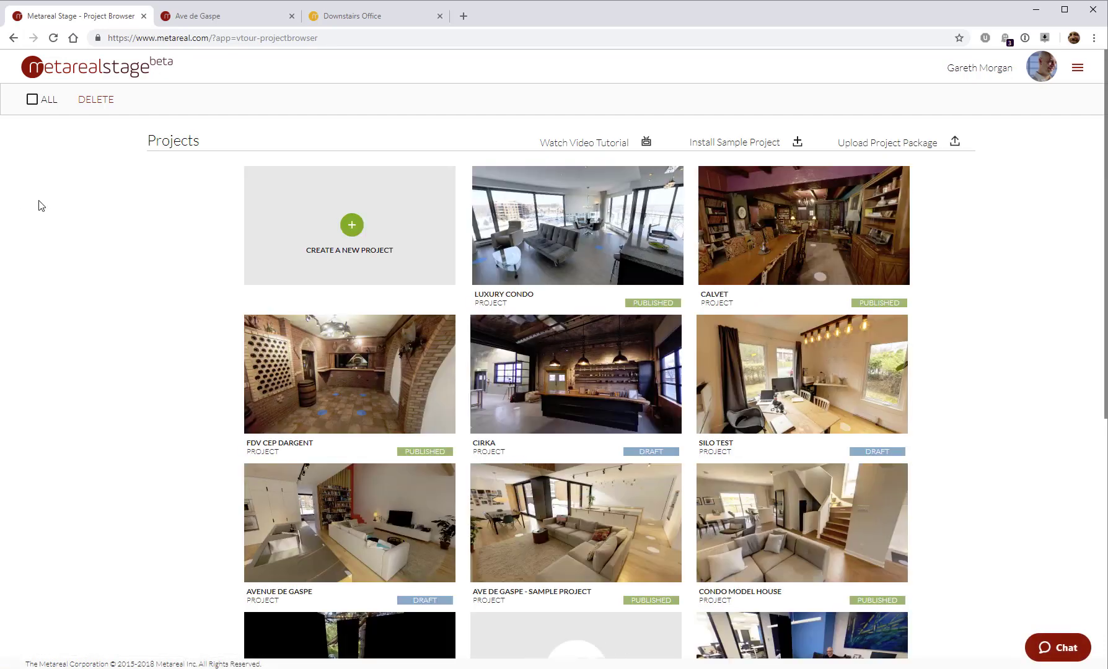
pyautogui.scroll(-2, 85, 223)
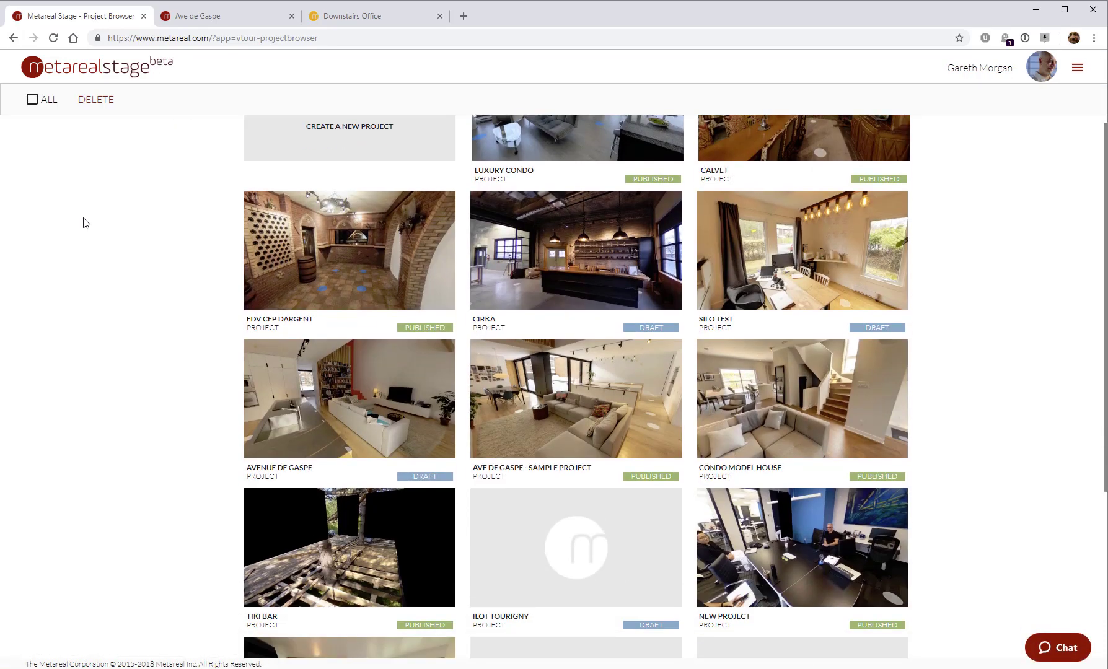